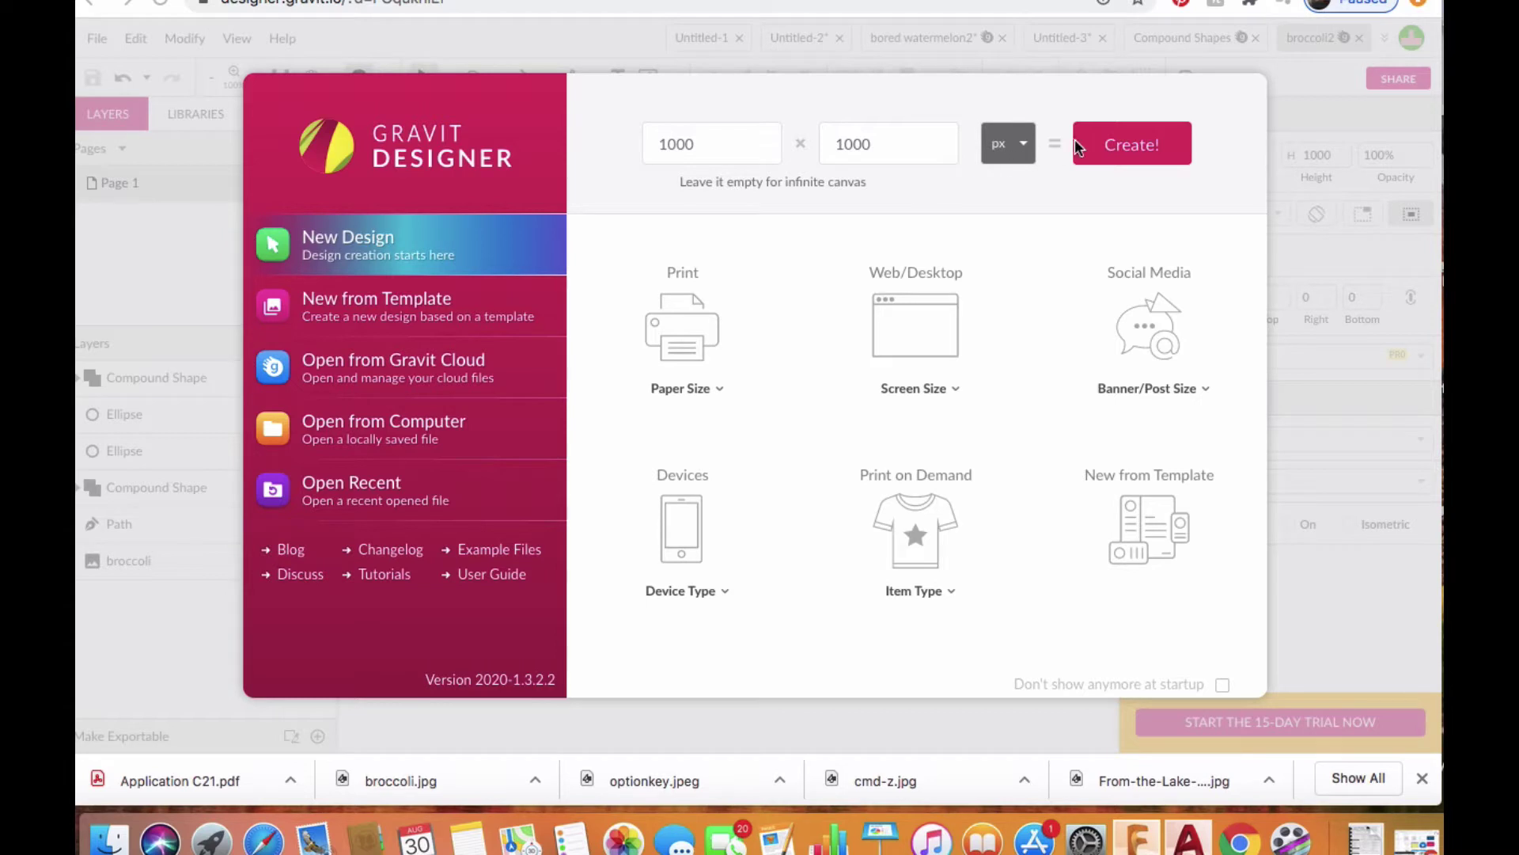
# Place broccoli.jpg on a new 1000 × 1000 px design, near the page's upper-right corner at about X 721, Y 54.
pyautogui.click(1137, 144)
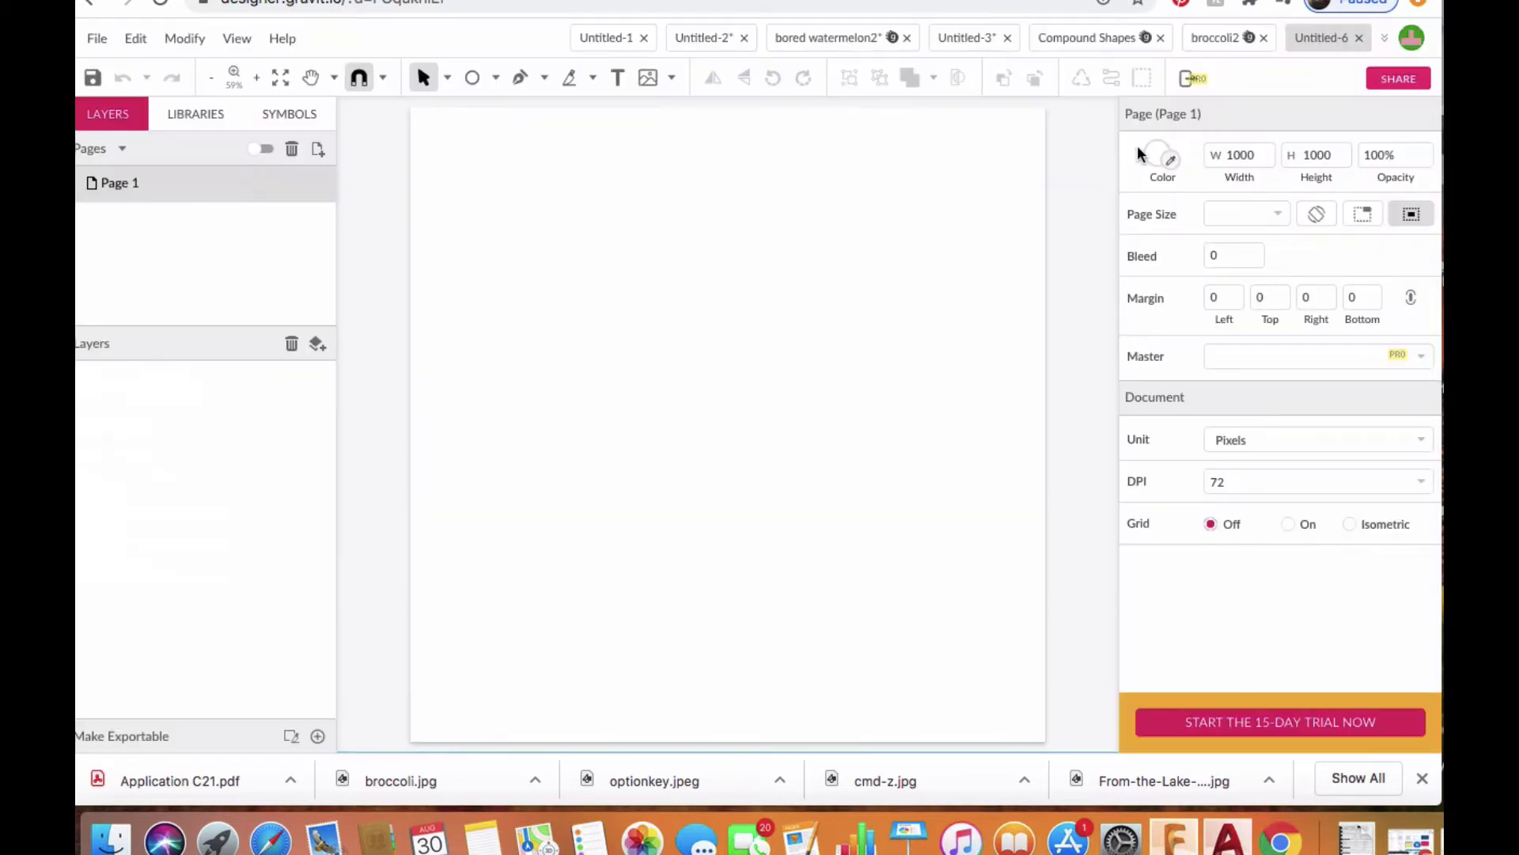
pyautogui.click(99, 41)
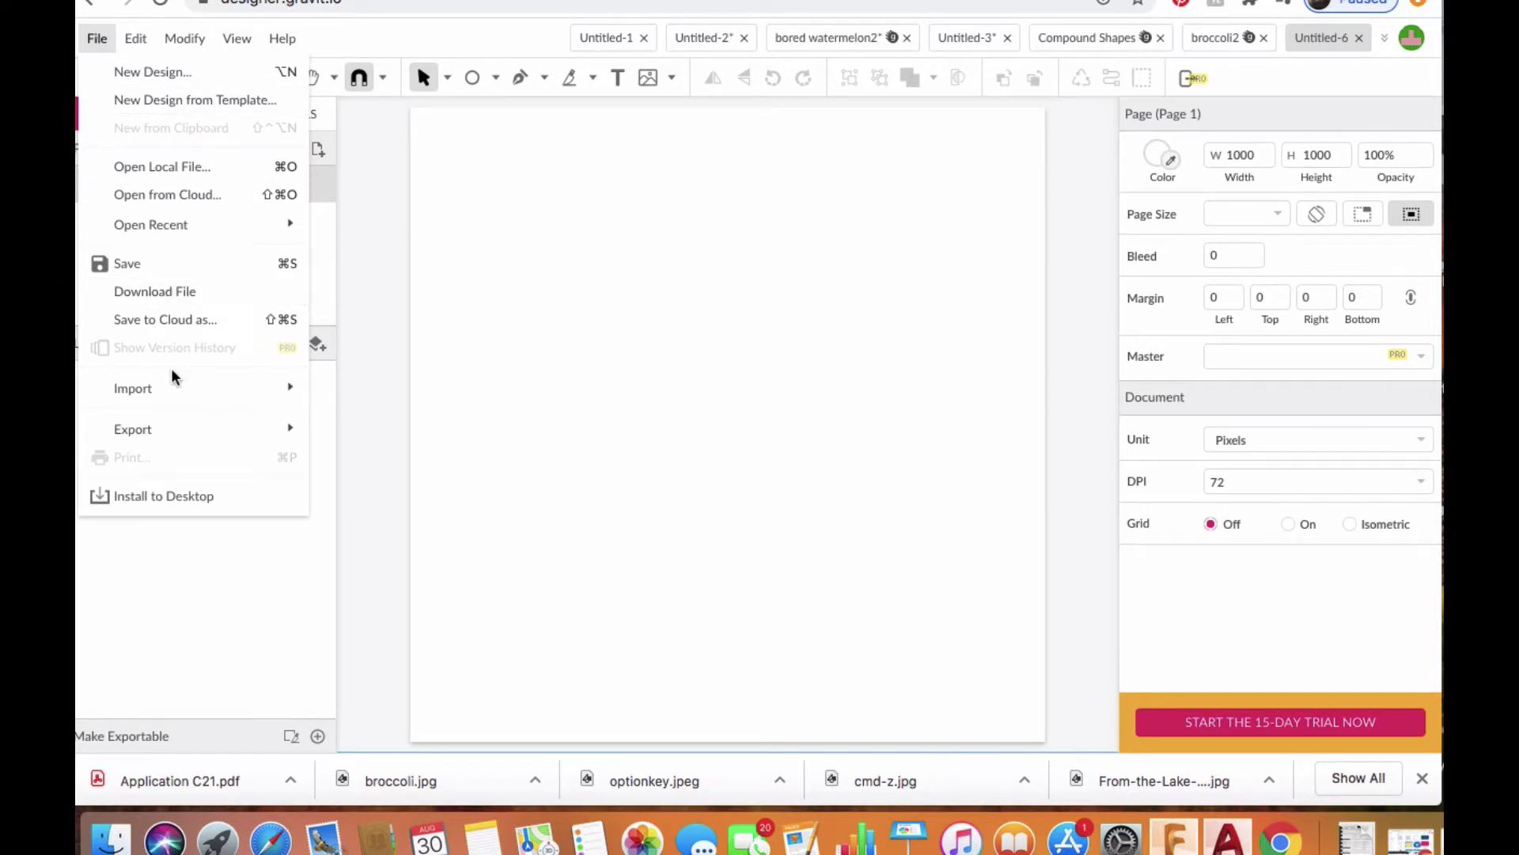
pyautogui.moveTo(188, 391)
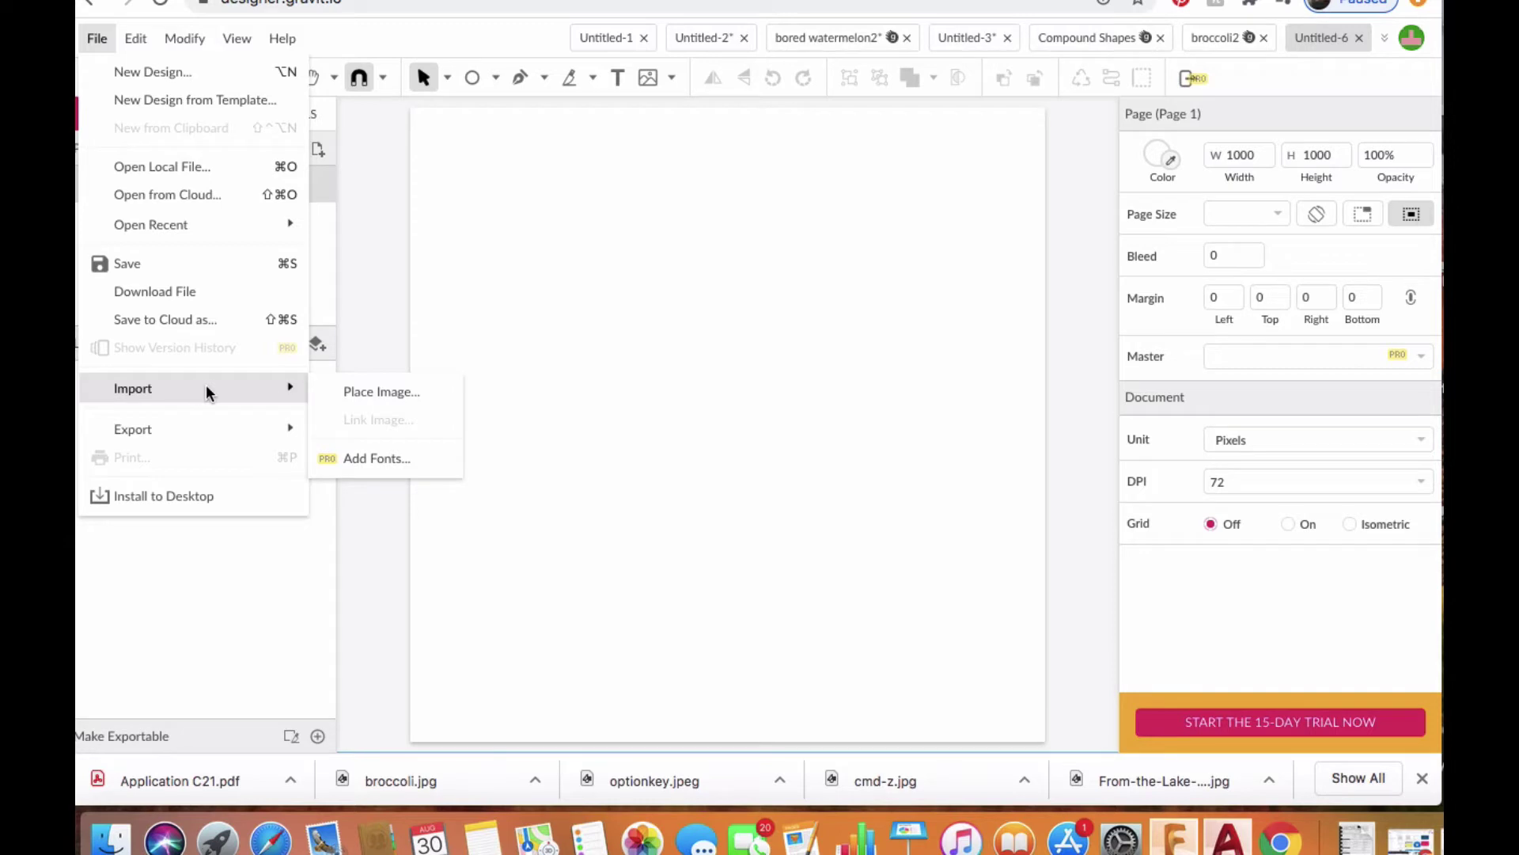
pyautogui.click(374, 392)
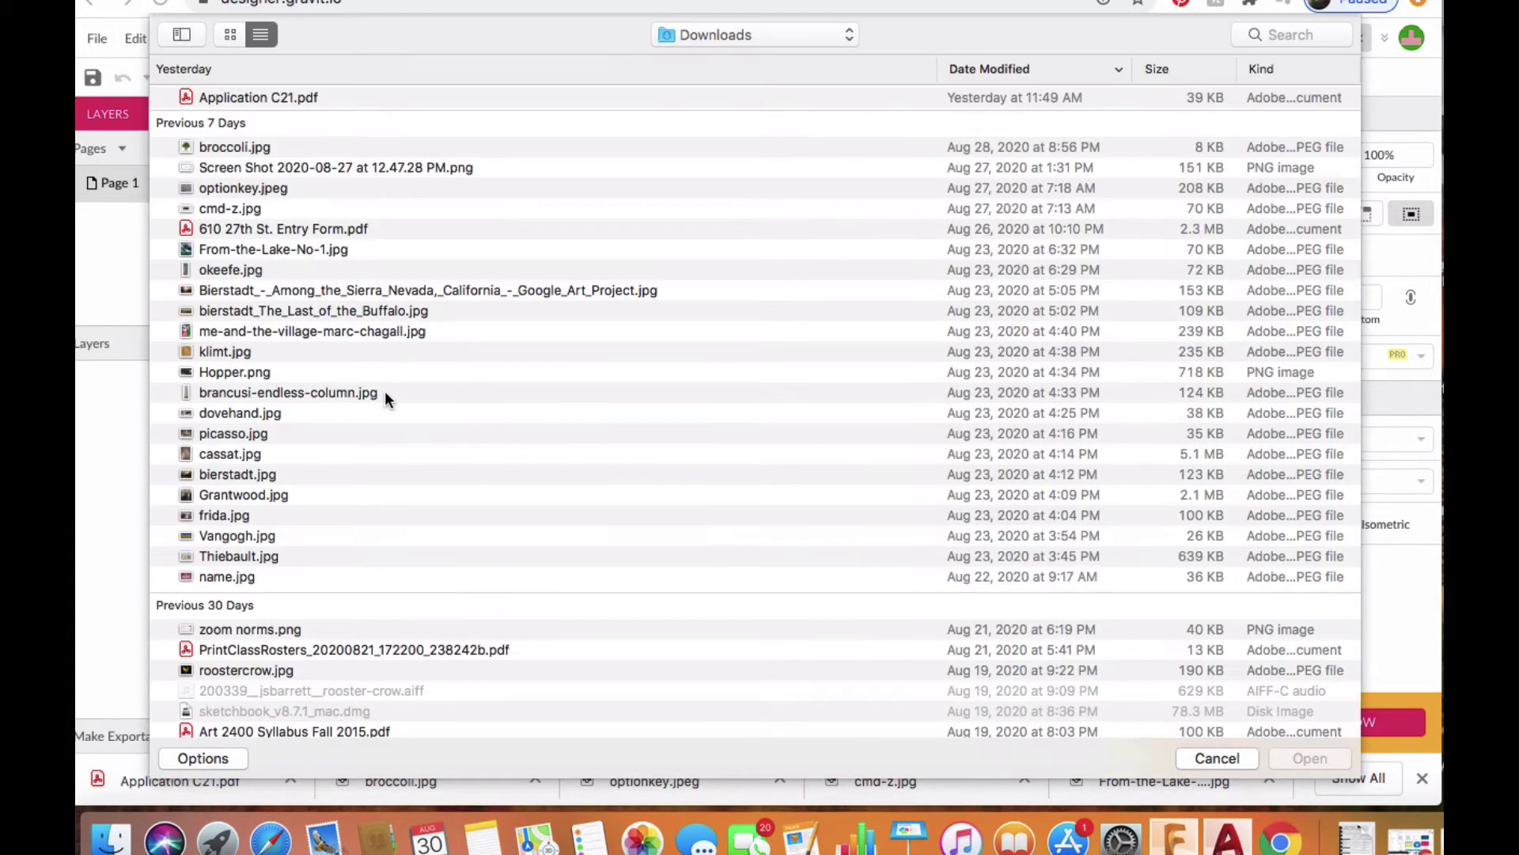
pyautogui.click(261, 148)
pyautogui.click(1317, 757)
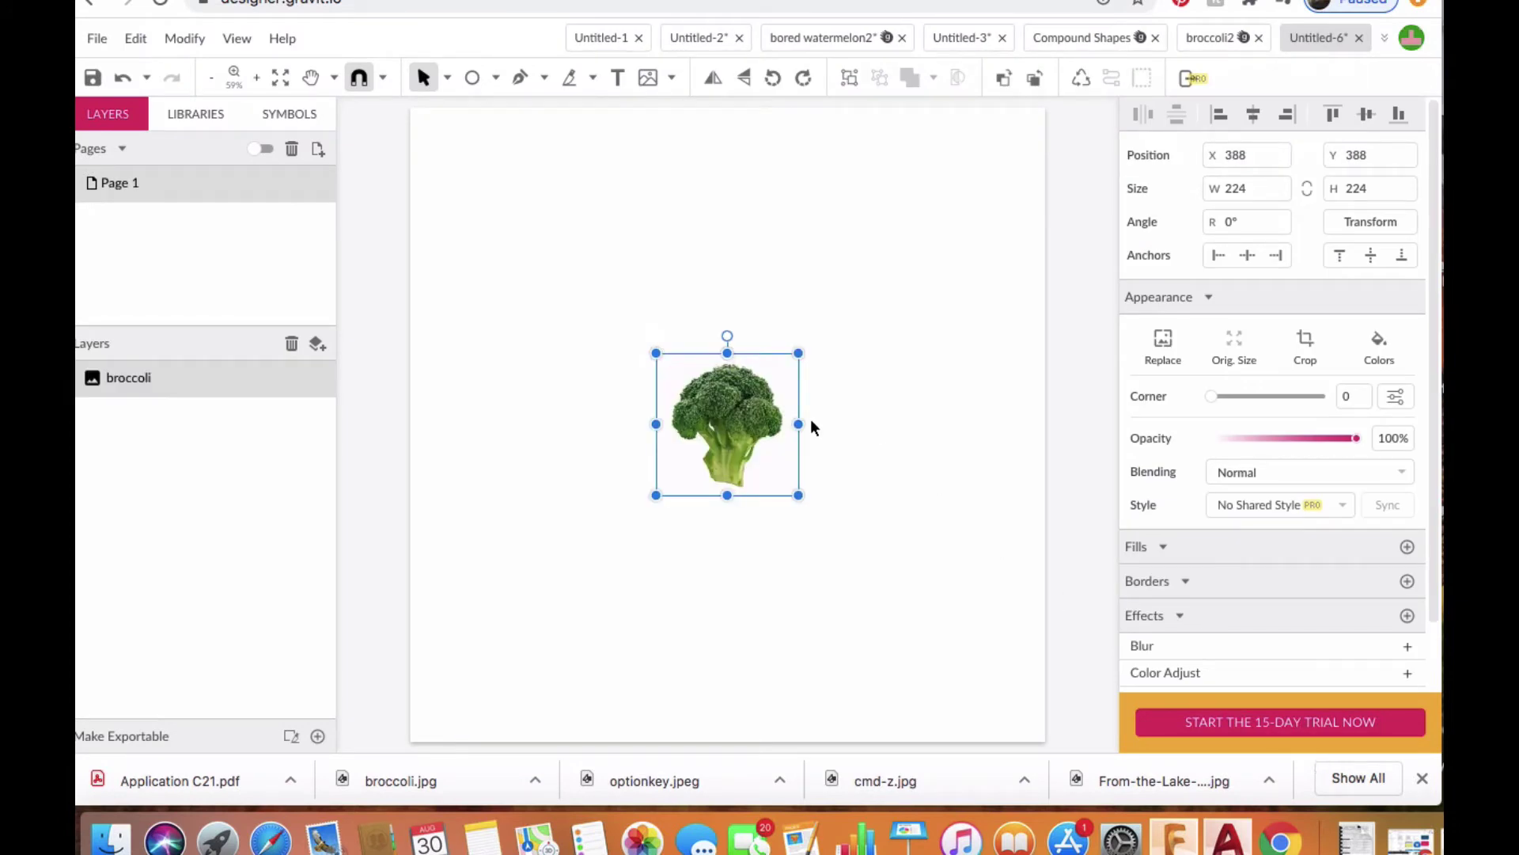
pyautogui.moveTo(730, 424); pyautogui.dragTo(943, 212)
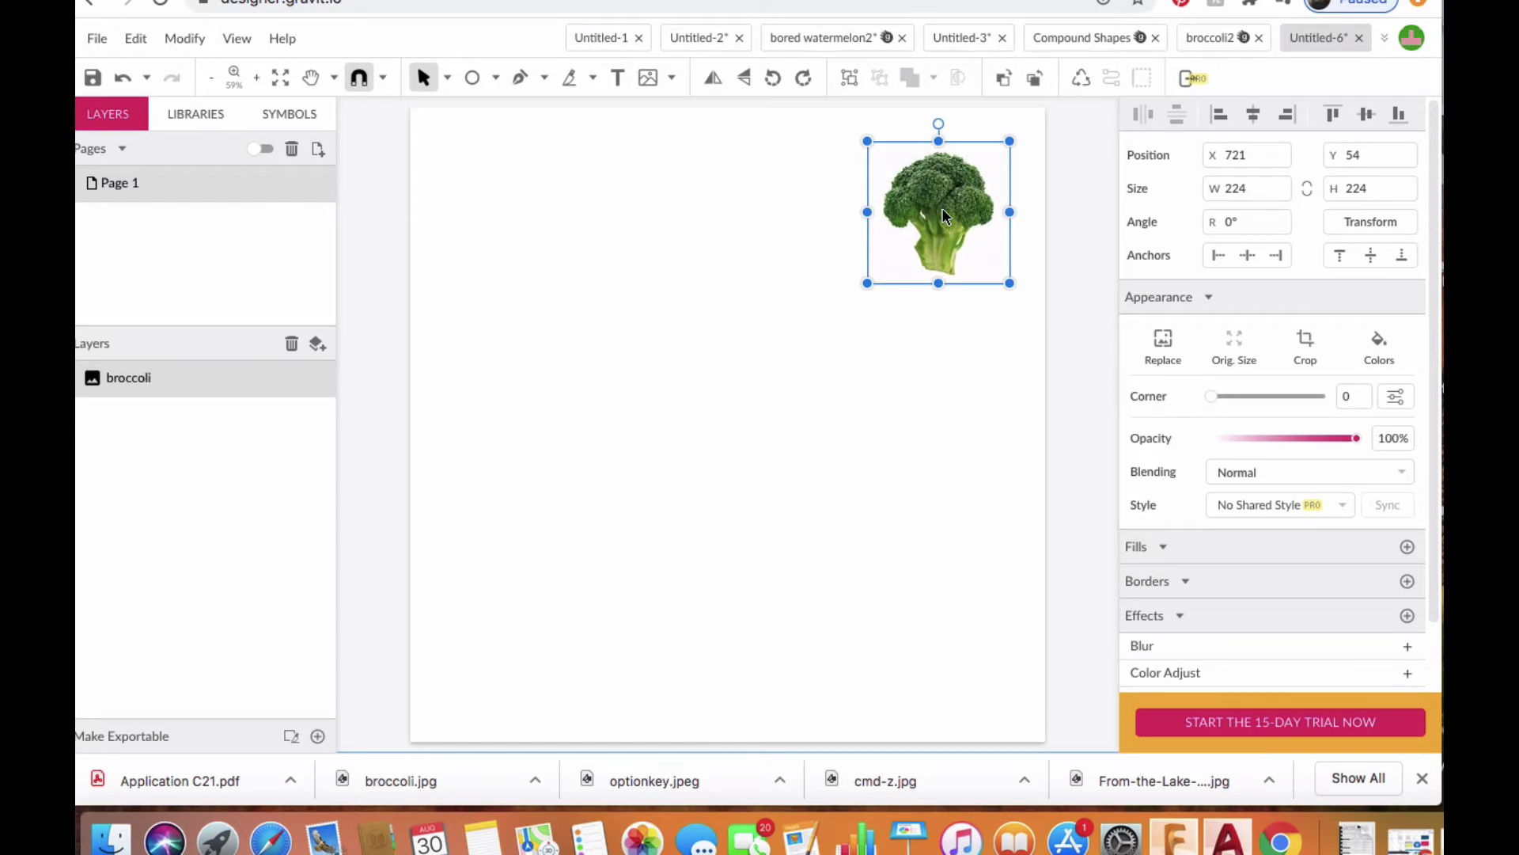
pyautogui.click(723, 244)
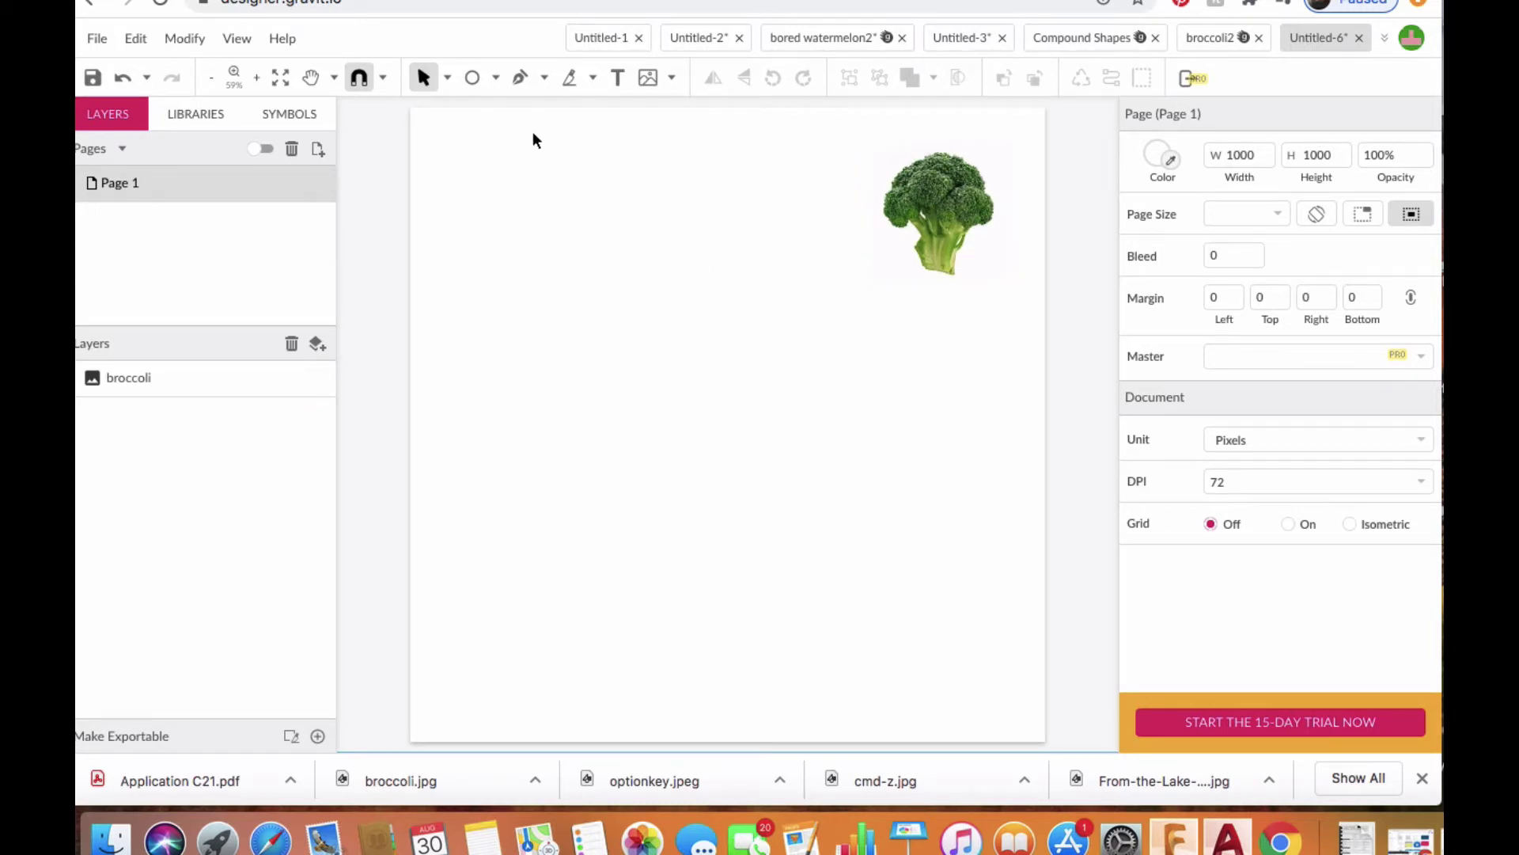
# Set the Ellipse tool's fill to dark green #2A5E2A.
pyautogui.click(474, 77)
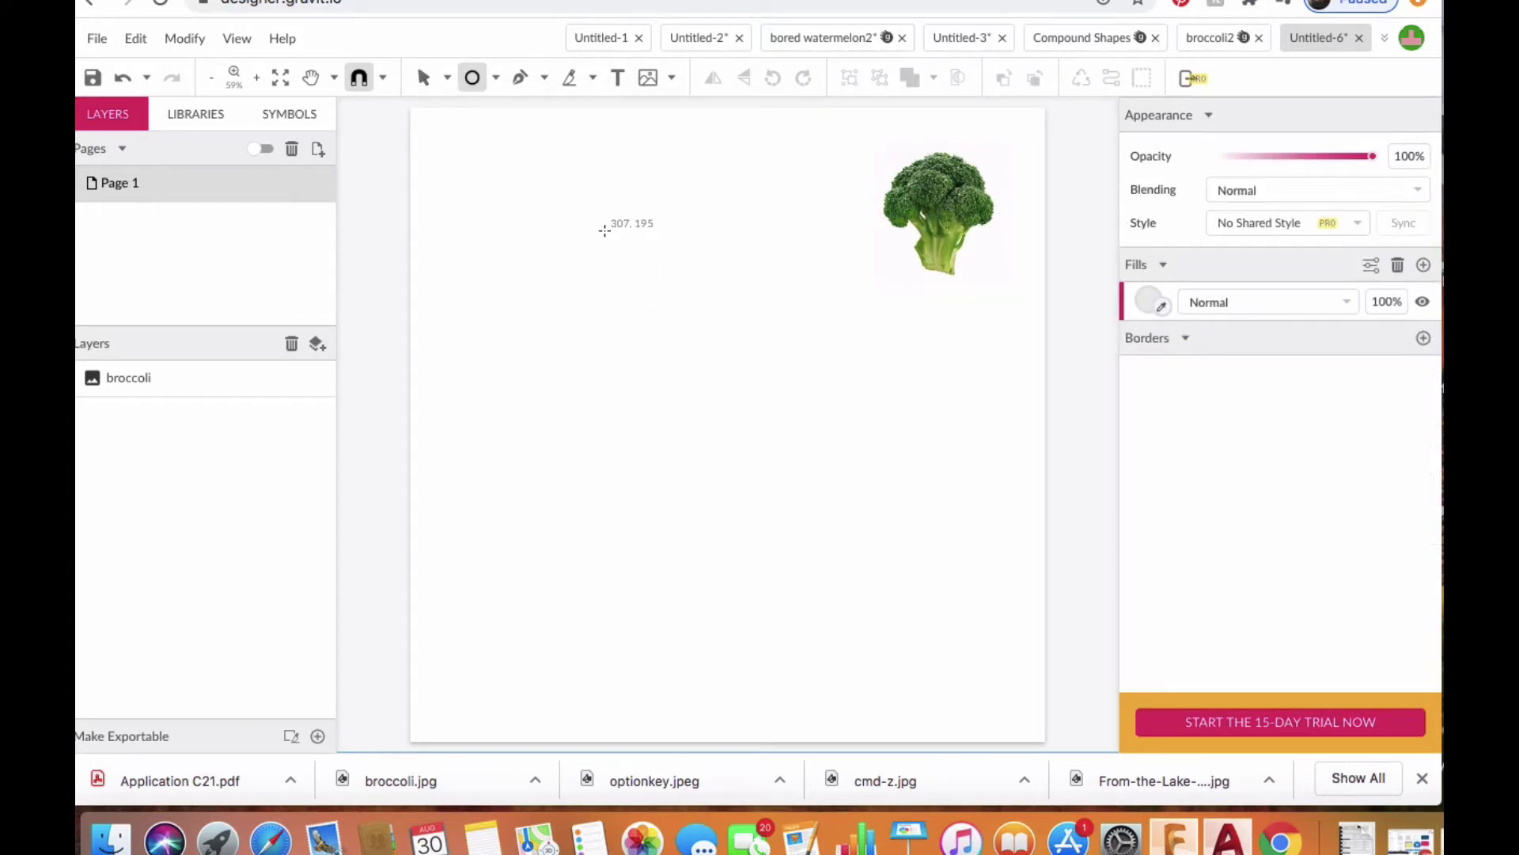
pyautogui.click(1149, 300)
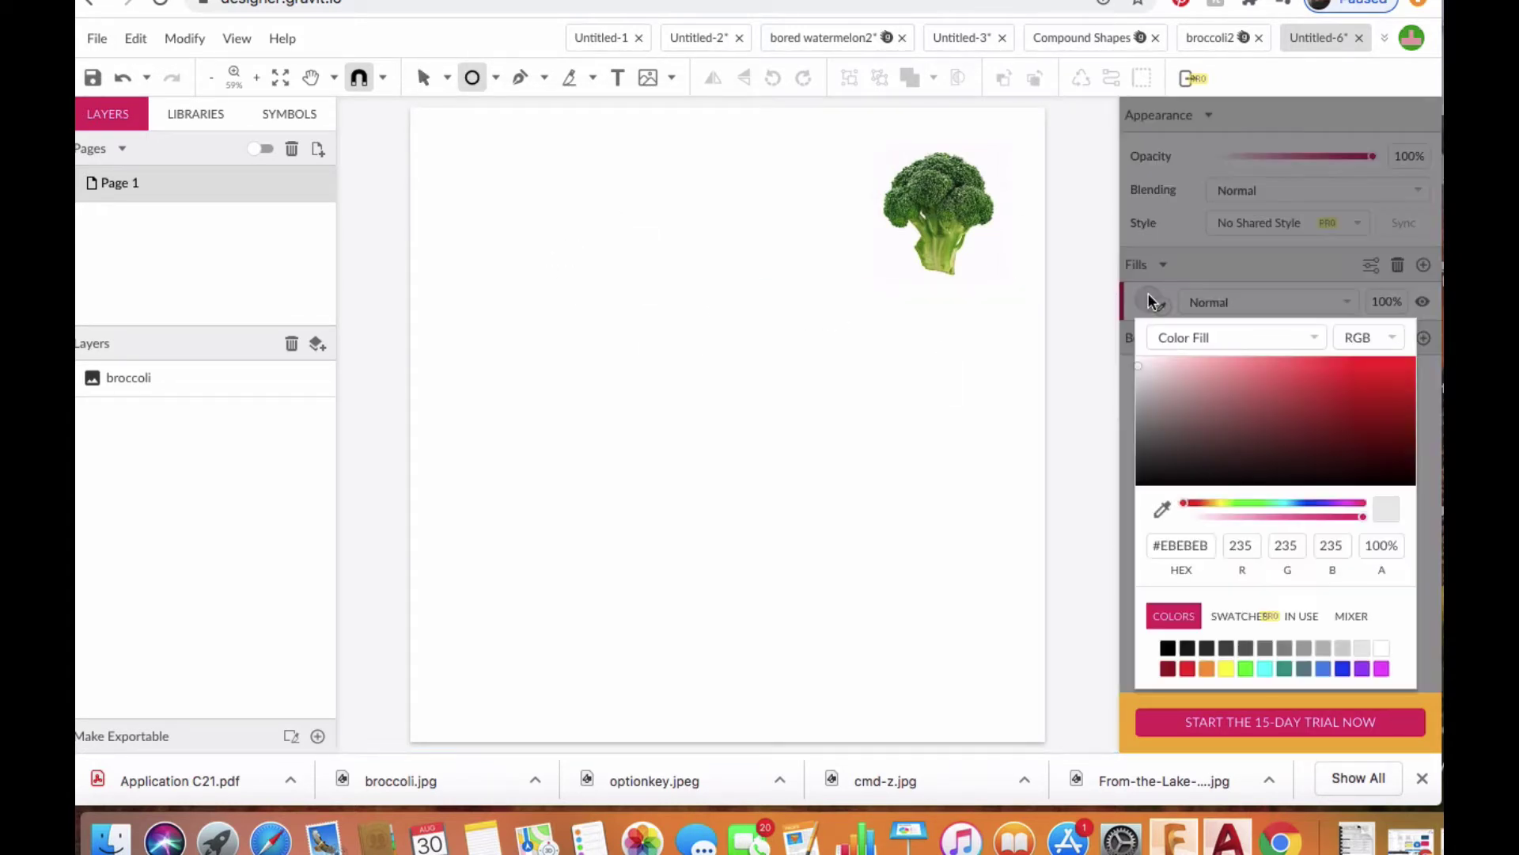
pyautogui.click(1247, 669)
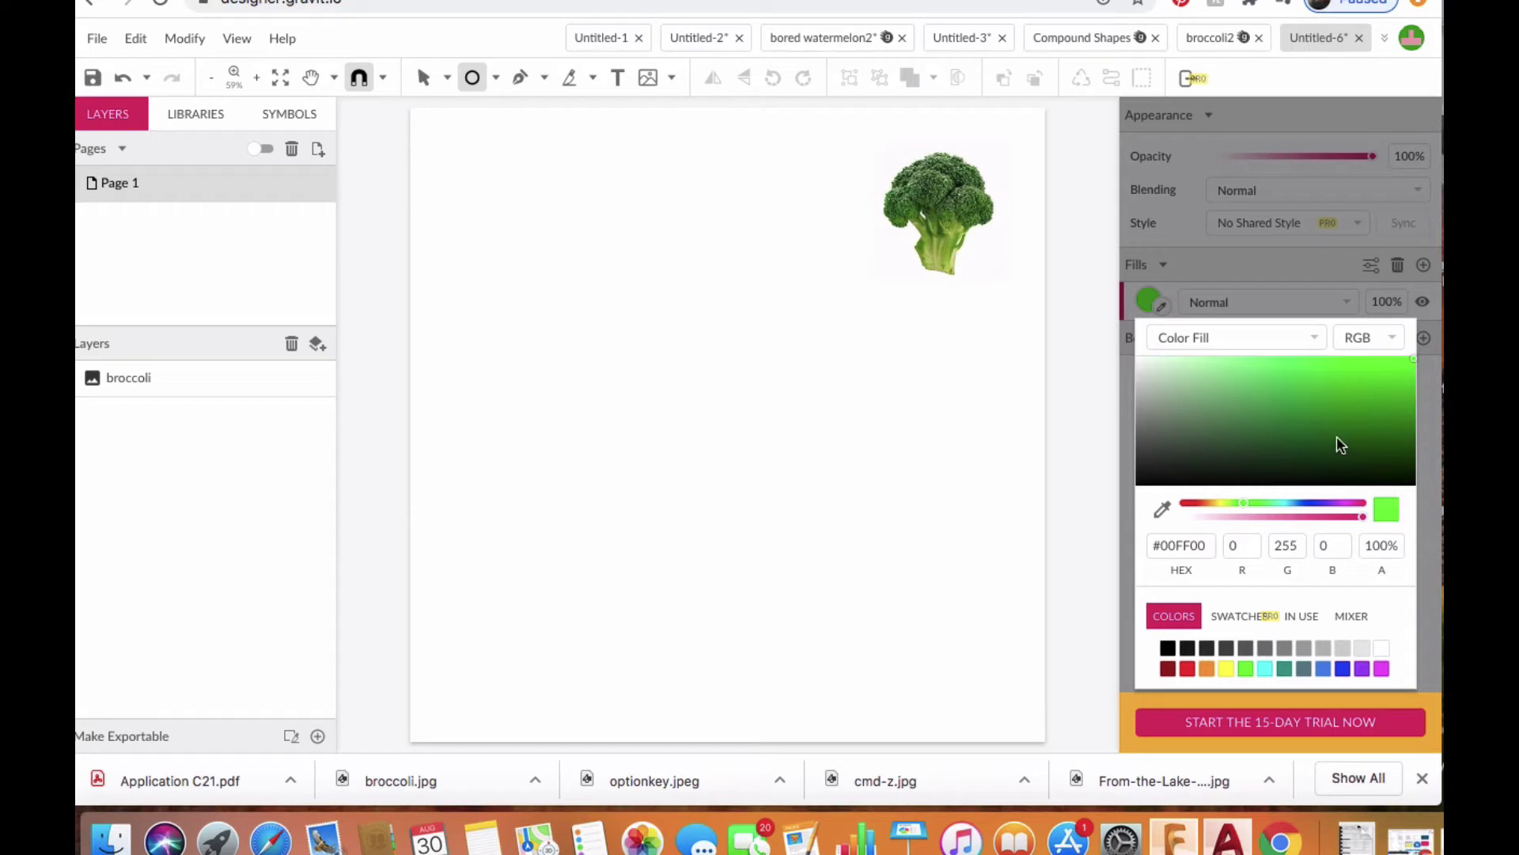
pyautogui.click(1295, 442)
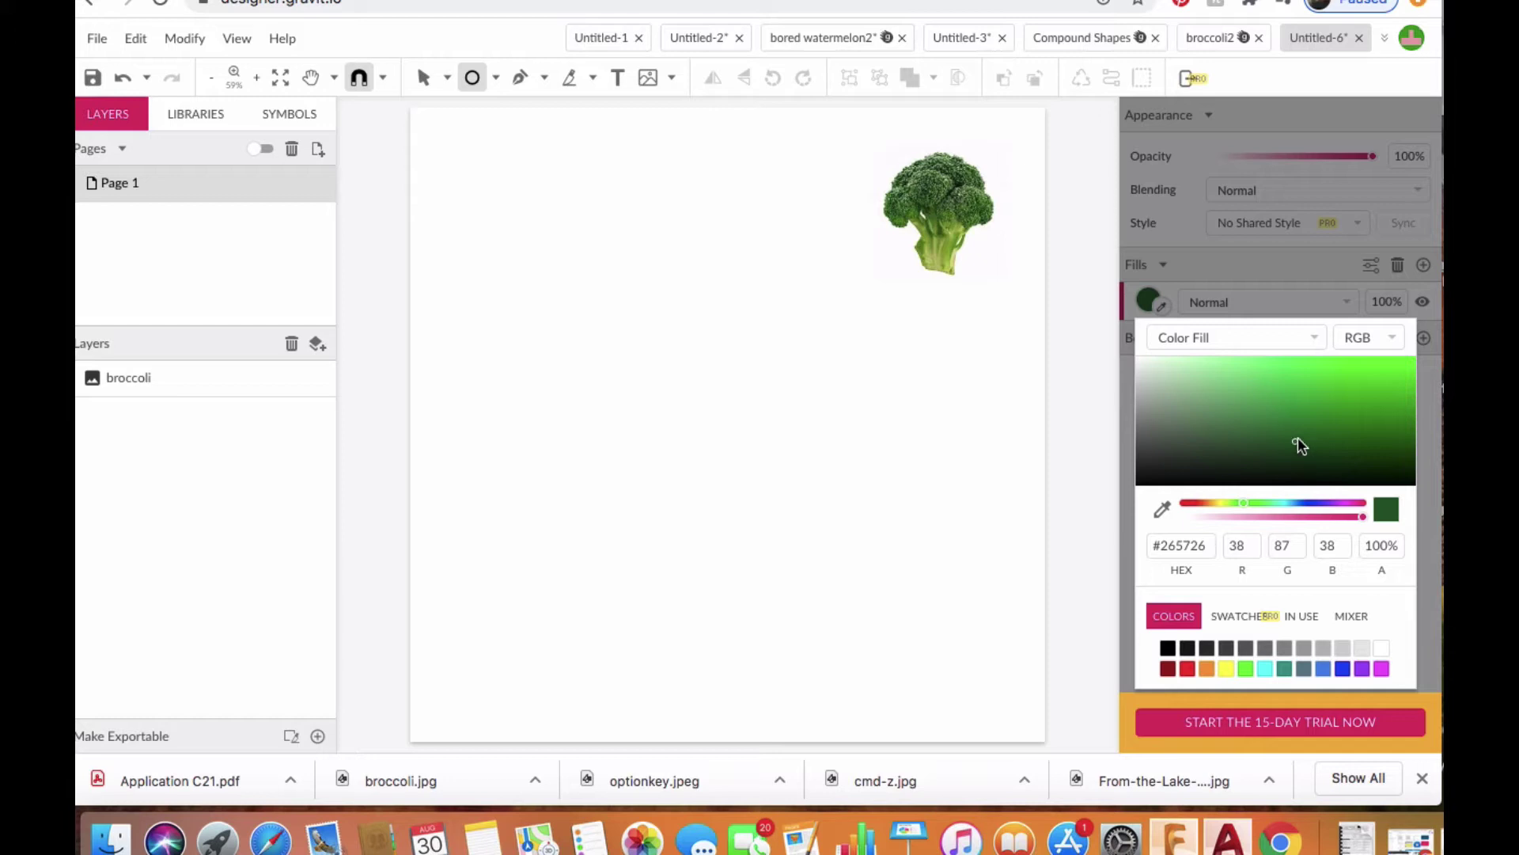
pyautogui.click(1338, 422)
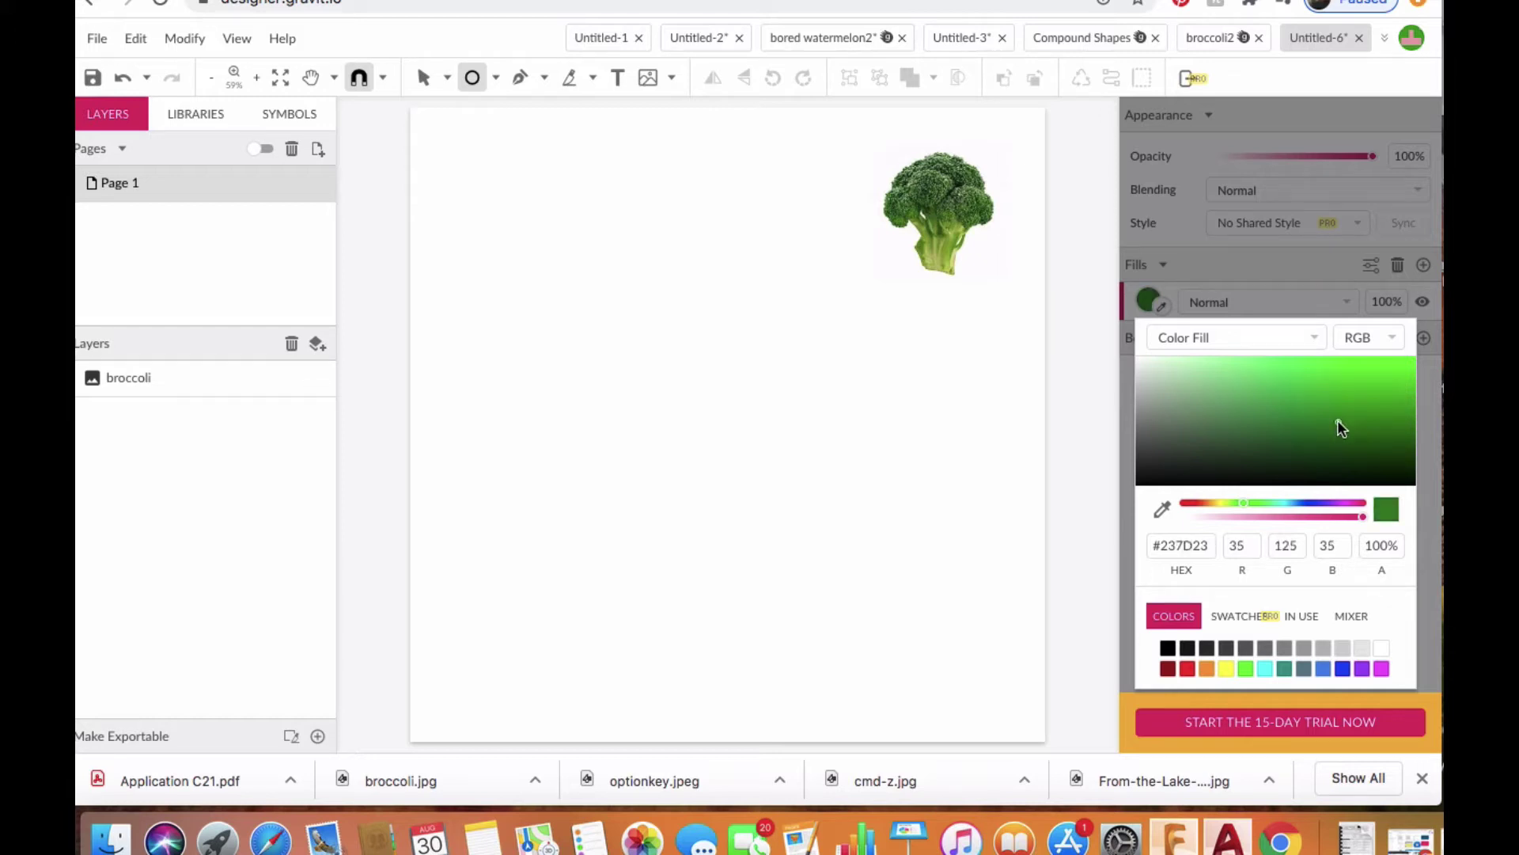
pyautogui.click(1360, 448)
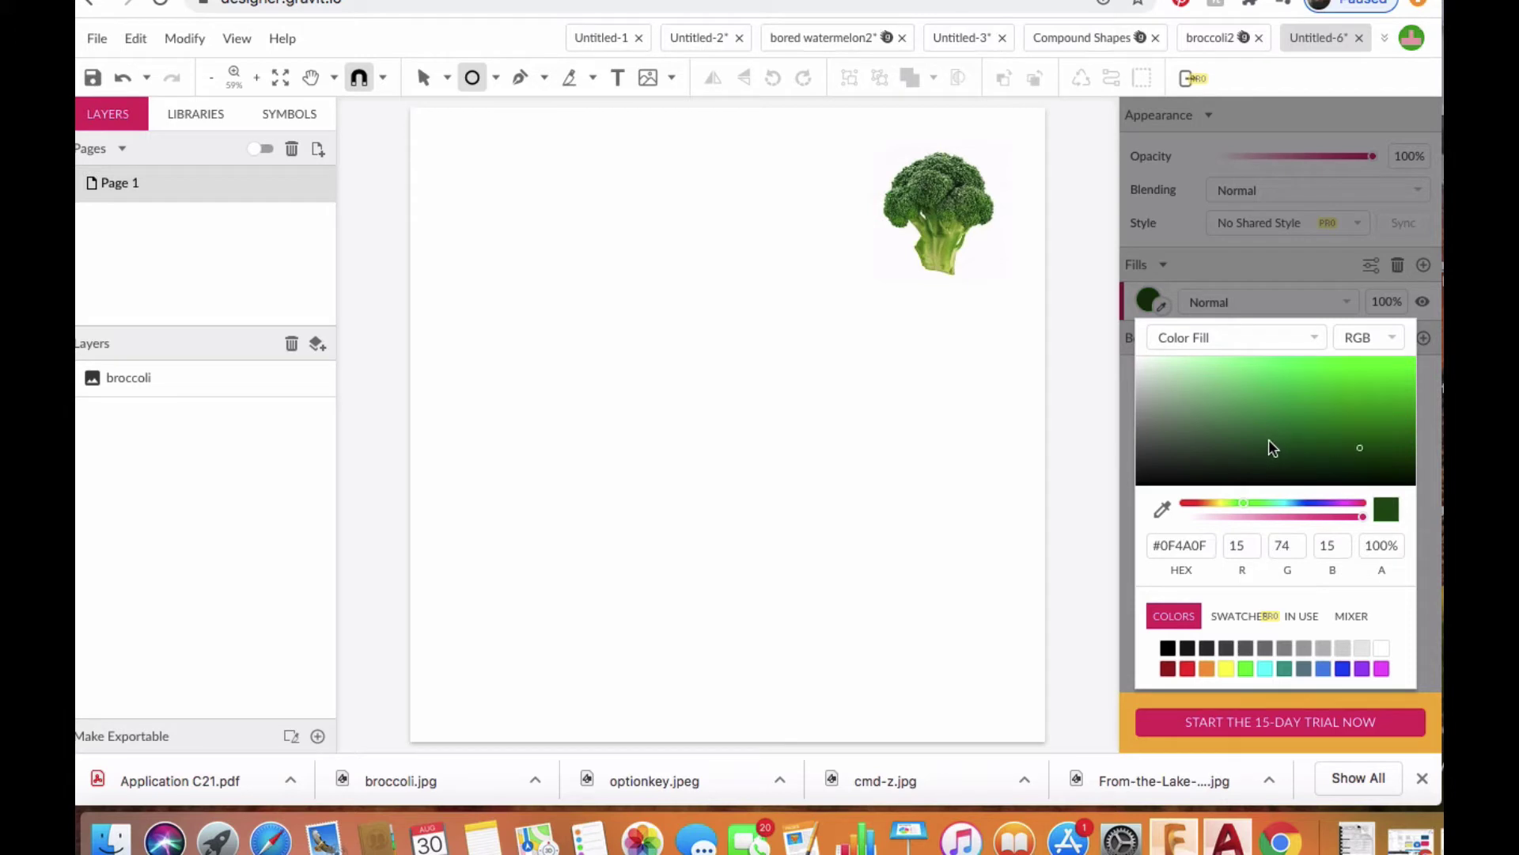
pyautogui.click(1290, 436)
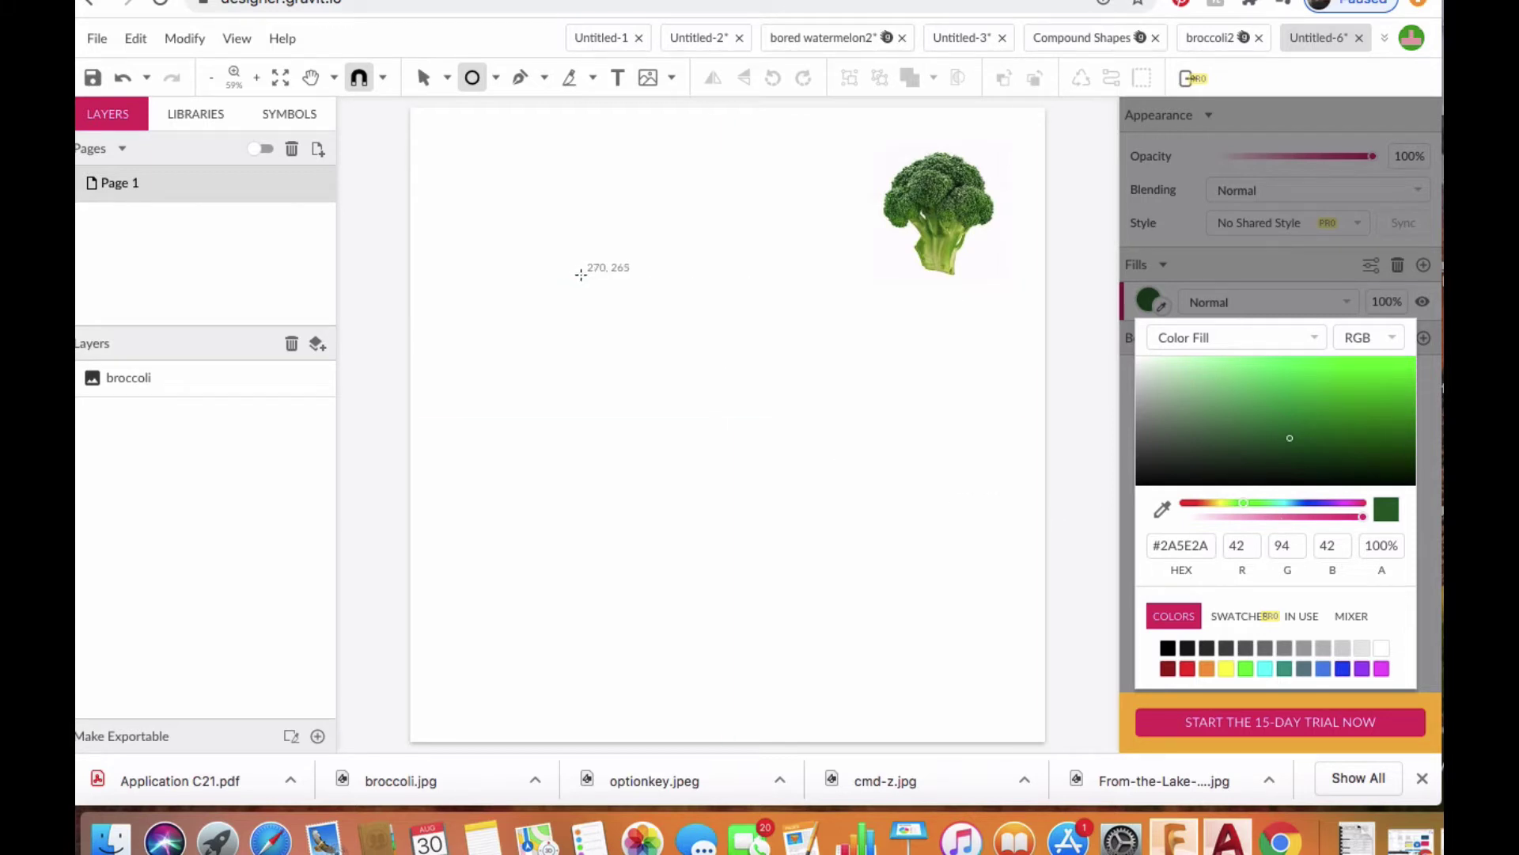
# Draw a dark green ellipse about 123 × 112 px in the upper middle of the page, beside the broccoli photo.
pyautogui.click(622, 259)
pyautogui.moveTo(622, 261); pyautogui.dragTo(699, 333)
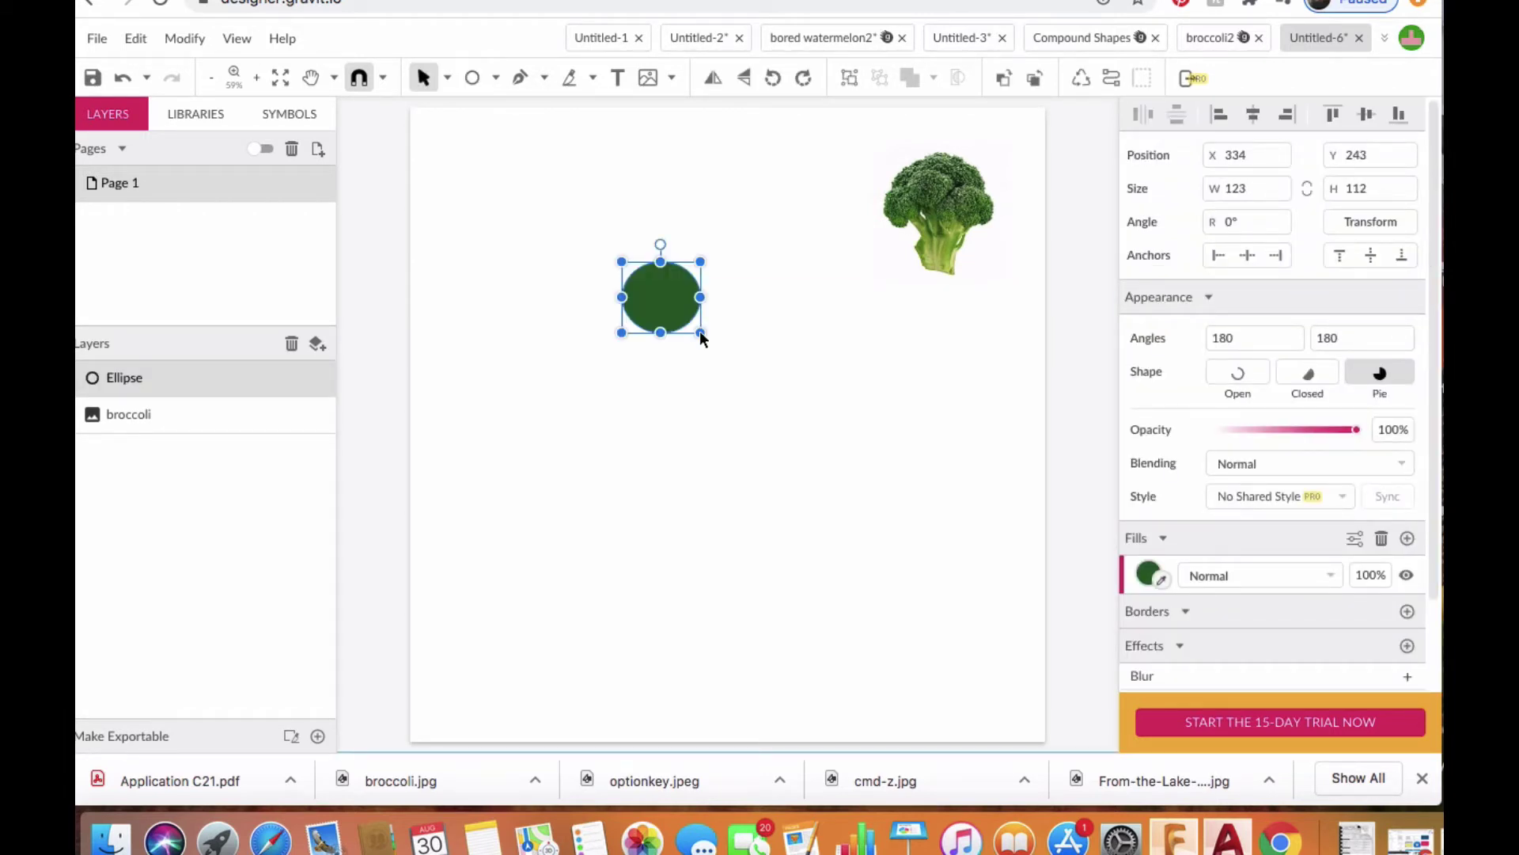
pyautogui.click(770, 344)
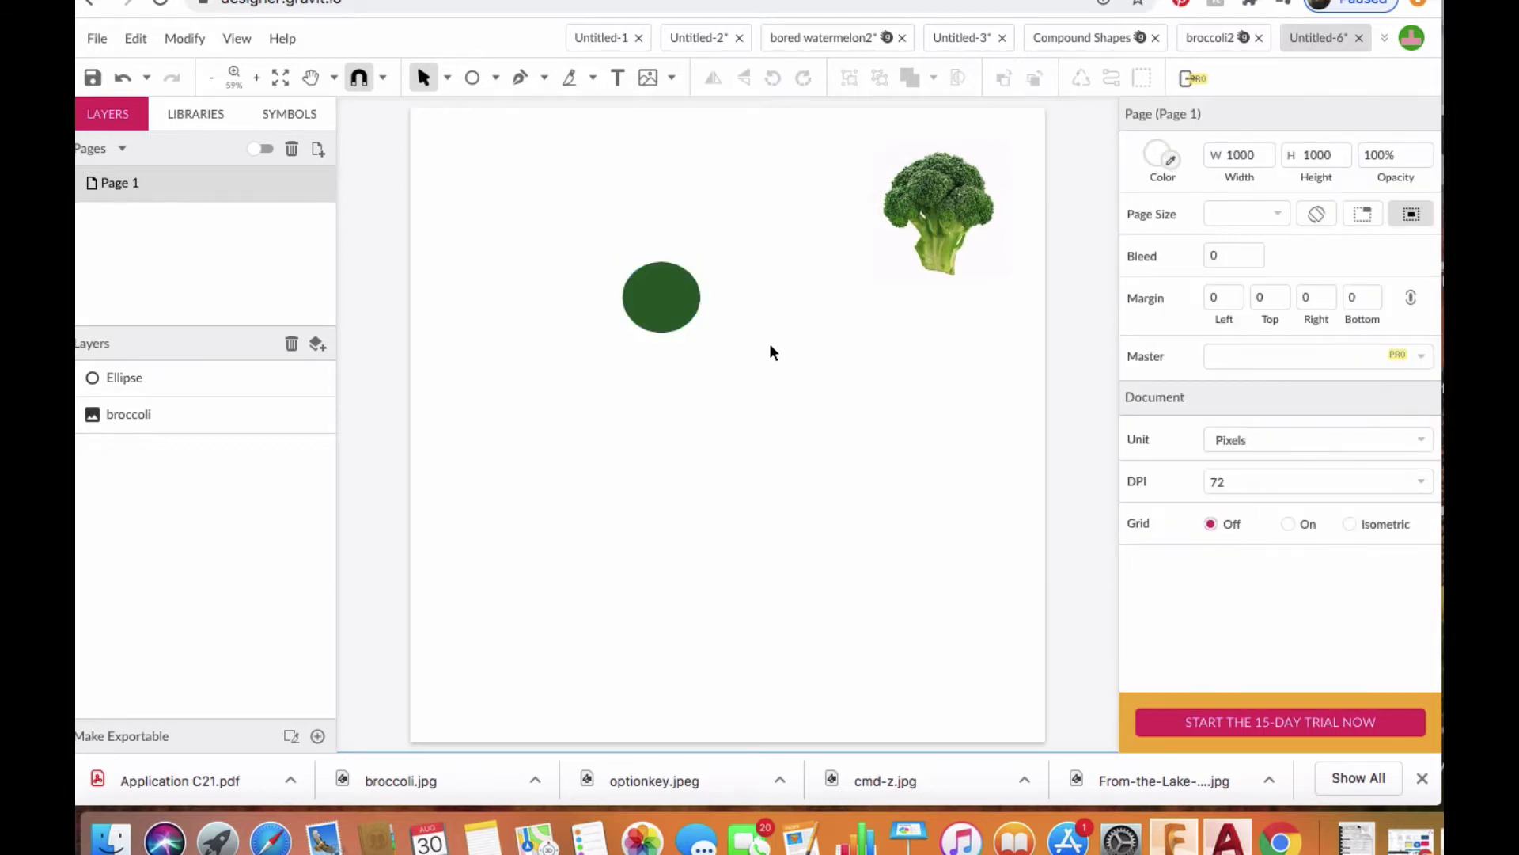
# Draw two ellipses overlapping the first slightly lower down, about 129 × 105 px on its right and 122 × 101 px on its left.
pyautogui.click(472, 77)
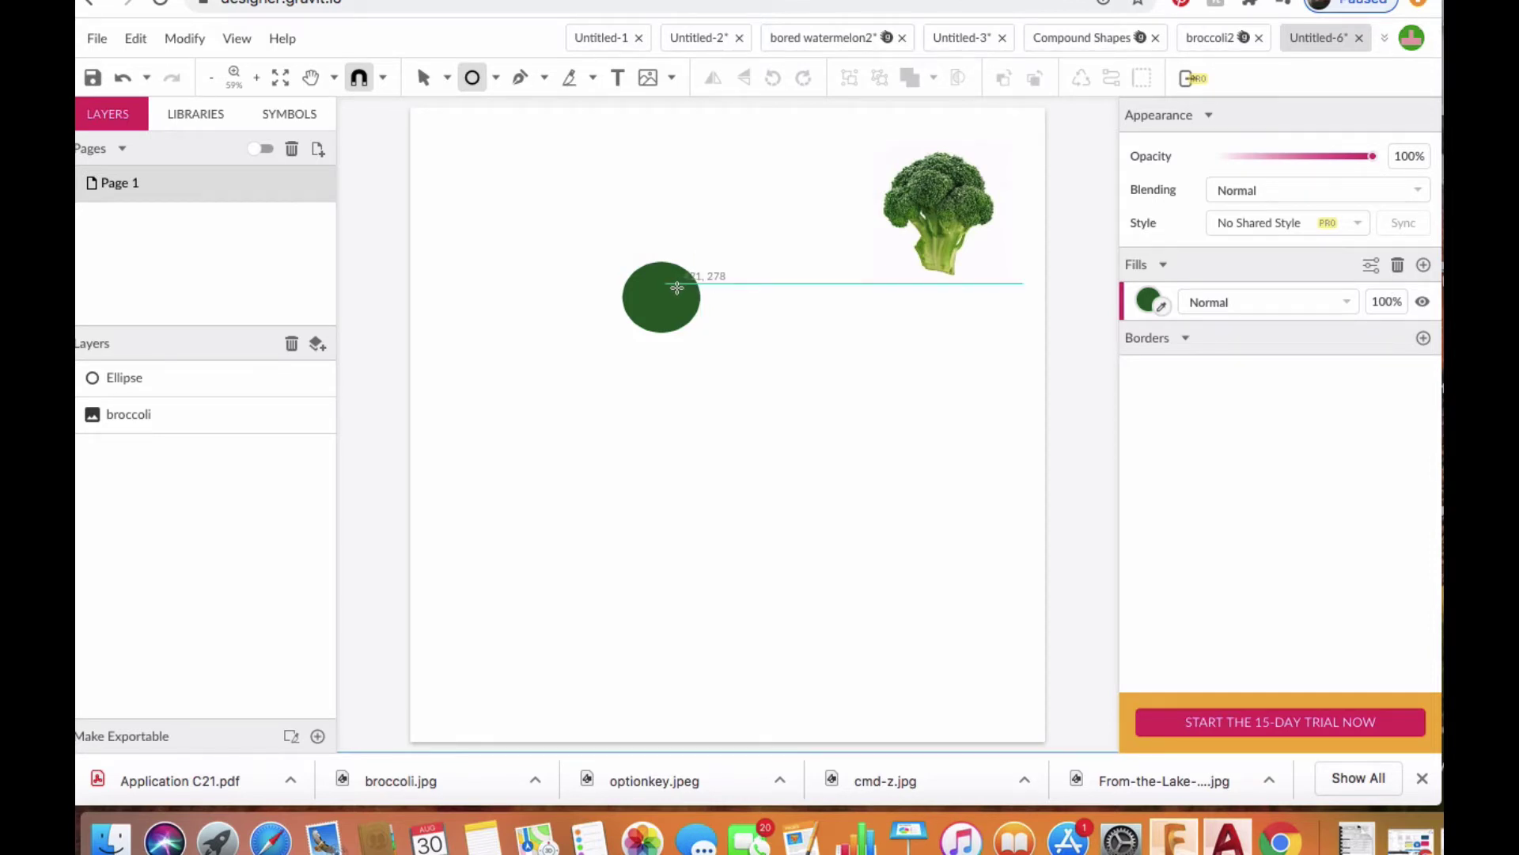
pyautogui.moveTo(676, 285)
pyautogui.mouseDown()
pyautogui.moveTo(762, 336)
pyautogui.moveTo(762, 350)
pyautogui.moveTo(733, 329)
pyautogui.moveTo(770, 404)
pyautogui.moveTo(747, 323)
pyautogui.moveTo(753, 390)
pyautogui.moveTo(749, 338)
pyautogui.moveTo(780, 361)
pyautogui.moveTo(745, 344)
pyautogui.mouseUp()
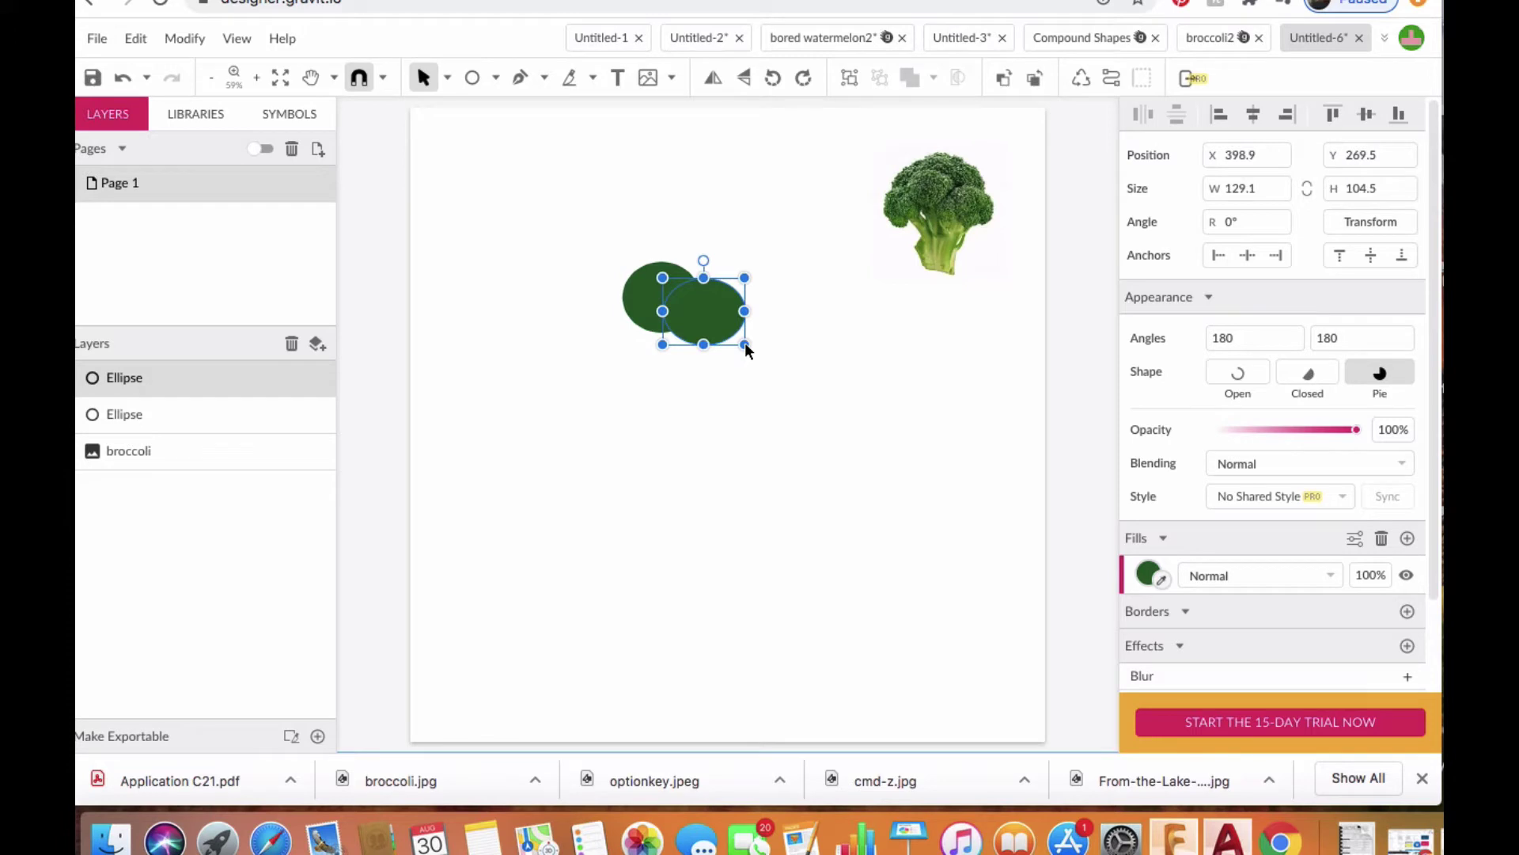
pyautogui.click(465, 260)
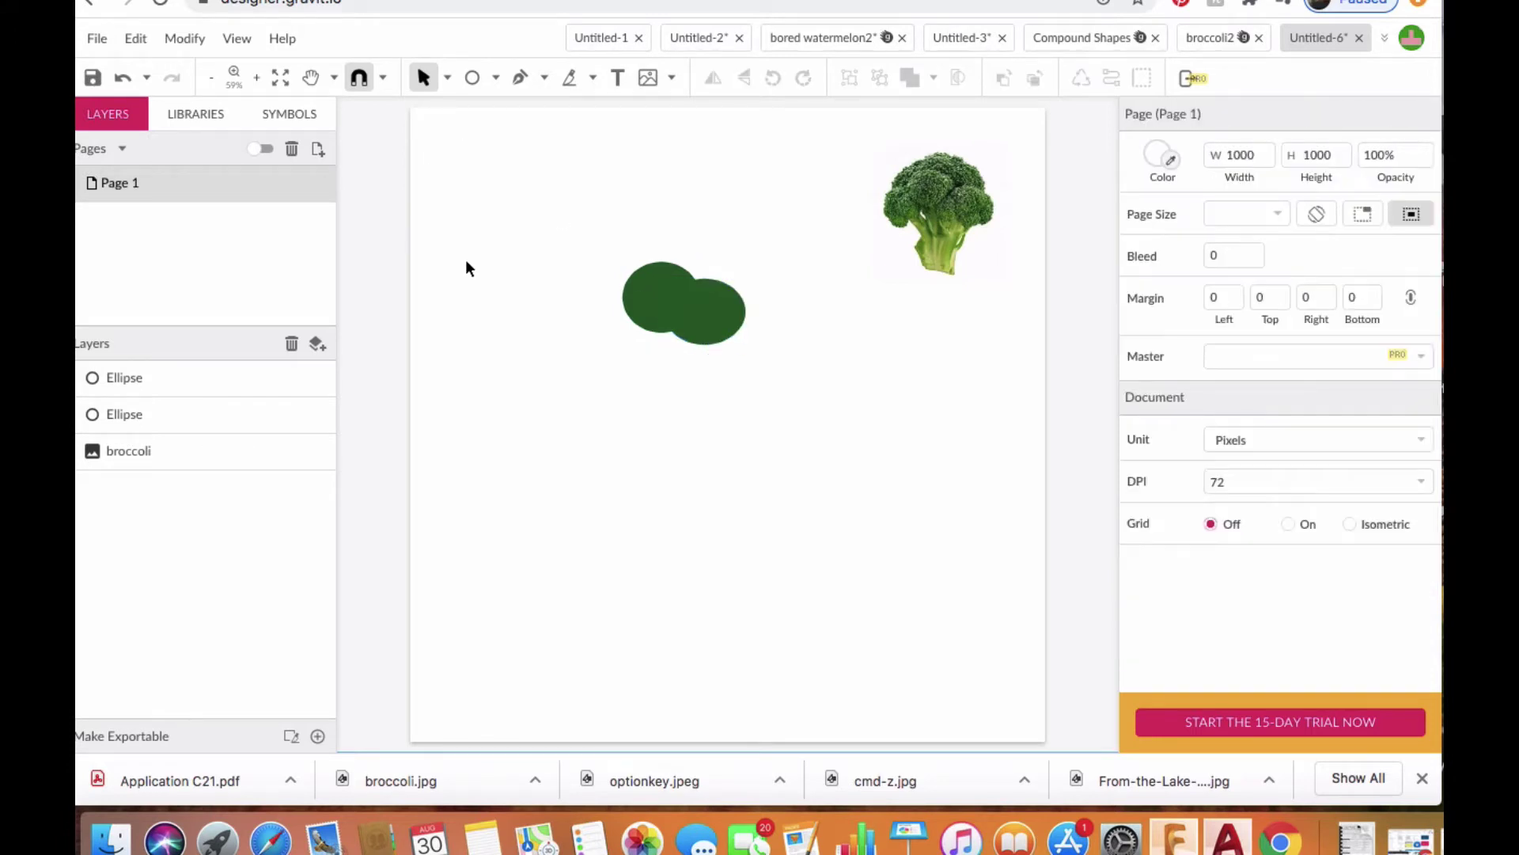
pyautogui.click(473, 77)
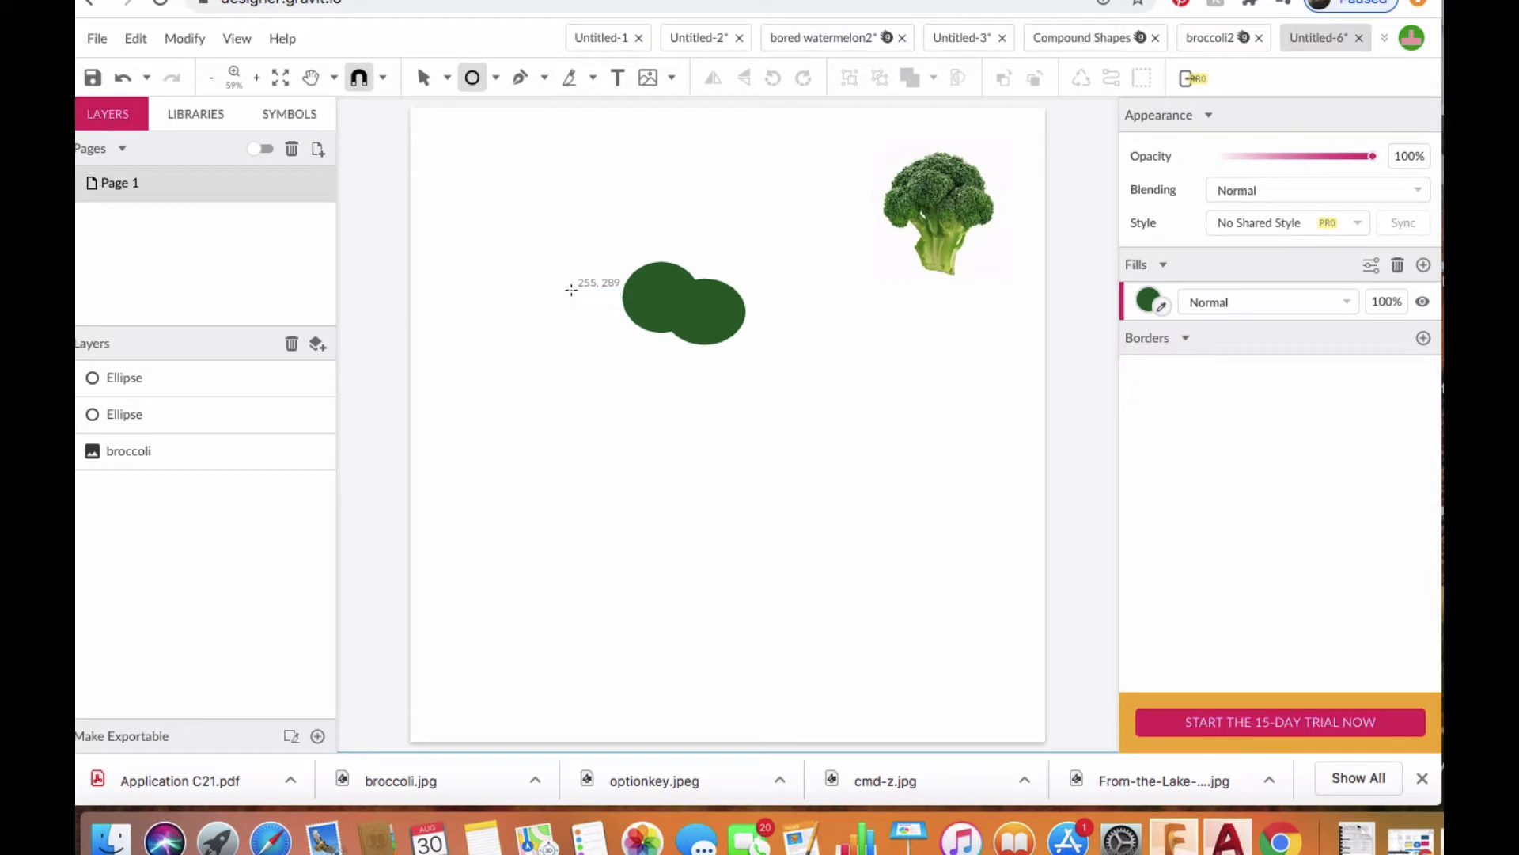
pyautogui.moveTo(572, 292)
pyautogui.mouseDown()
pyautogui.moveTo(653, 319)
pyautogui.moveTo(647, 354)
pyautogui.moveTo(629, 329)
pyautogui.moveTo(662, 348)
pyautogui.mouseUp()
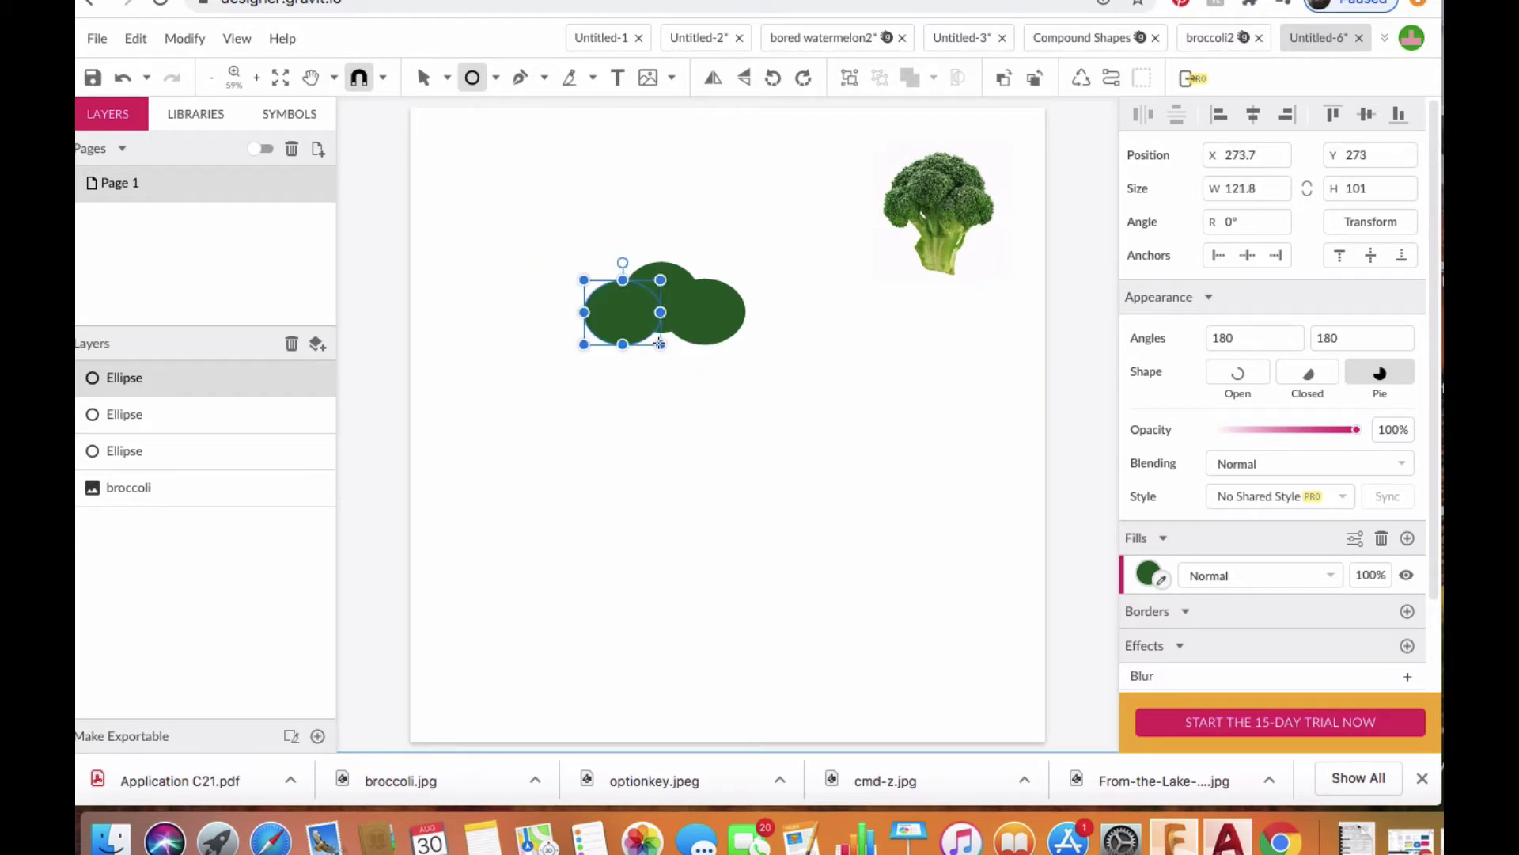
pyautogui.click(763, 407)
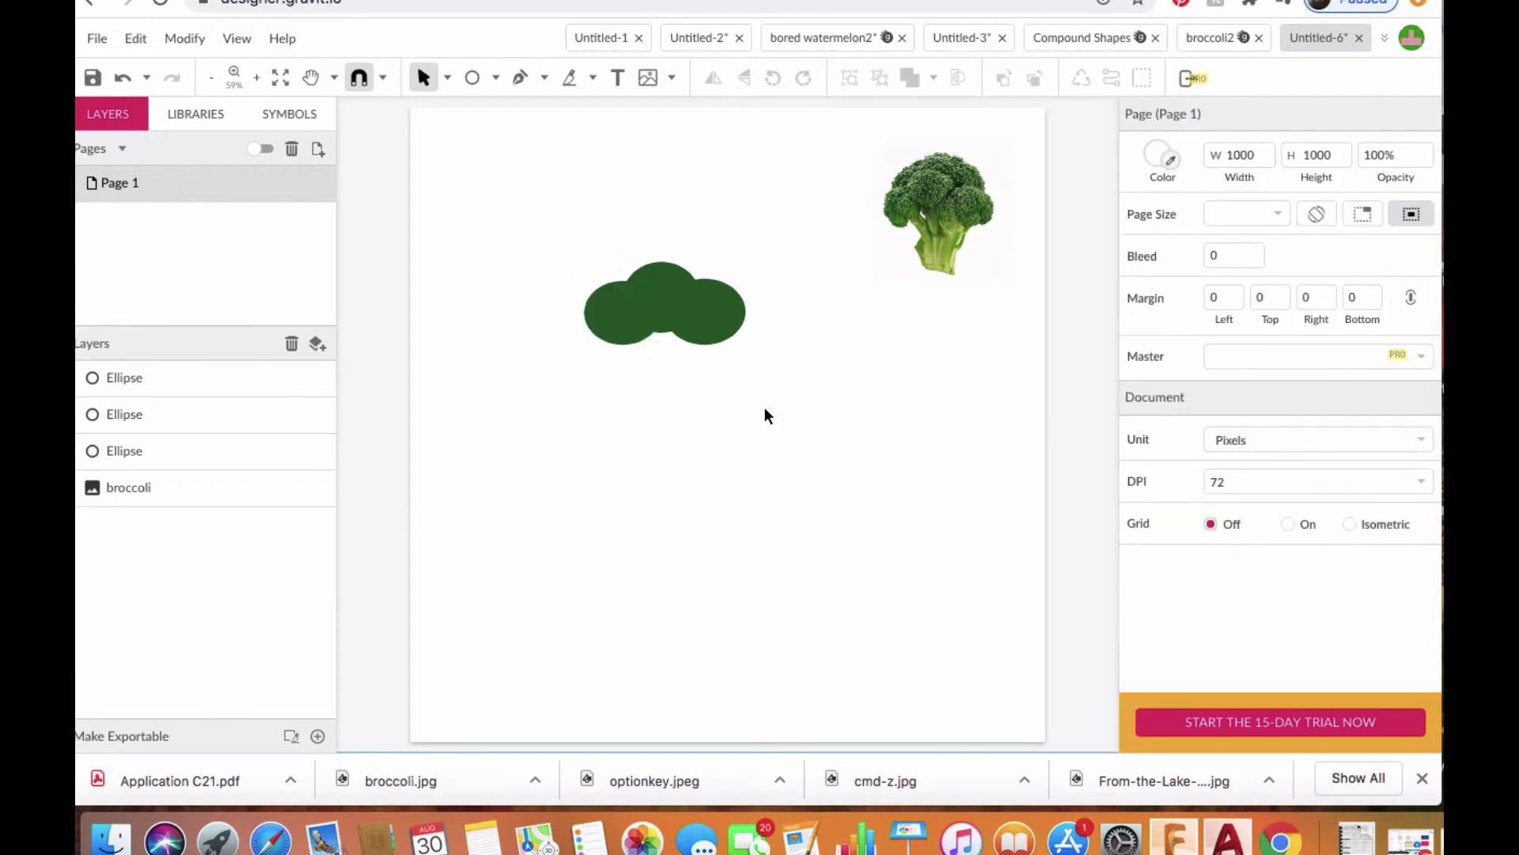
# Draw two wide overlapping ellipses along the base of the cluster, the left one about 183 × 98 px and a similar one on the right.
pyautogui.click(476, 80)
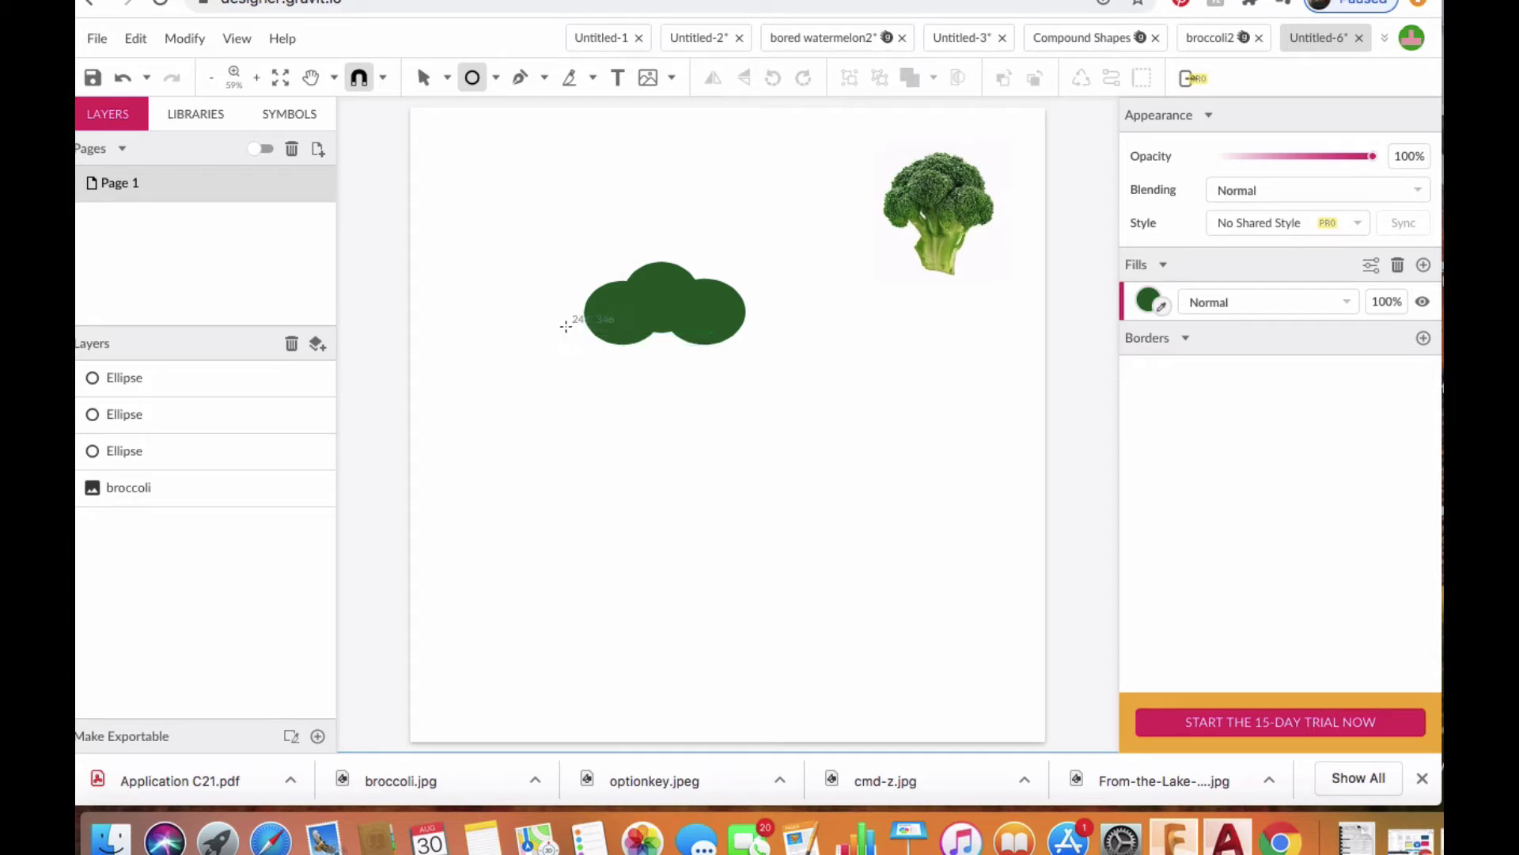
pyautogui.moveTo(565, 326)
pyautogui.mouseDown()
pyautogui.moveTo(696, 334)
pyautogui.moveTo(684, 385)
pyautogui.moveTo(700, 398)
pyautogui.moveTo(679, 375)
pyautogui.mouseUp()
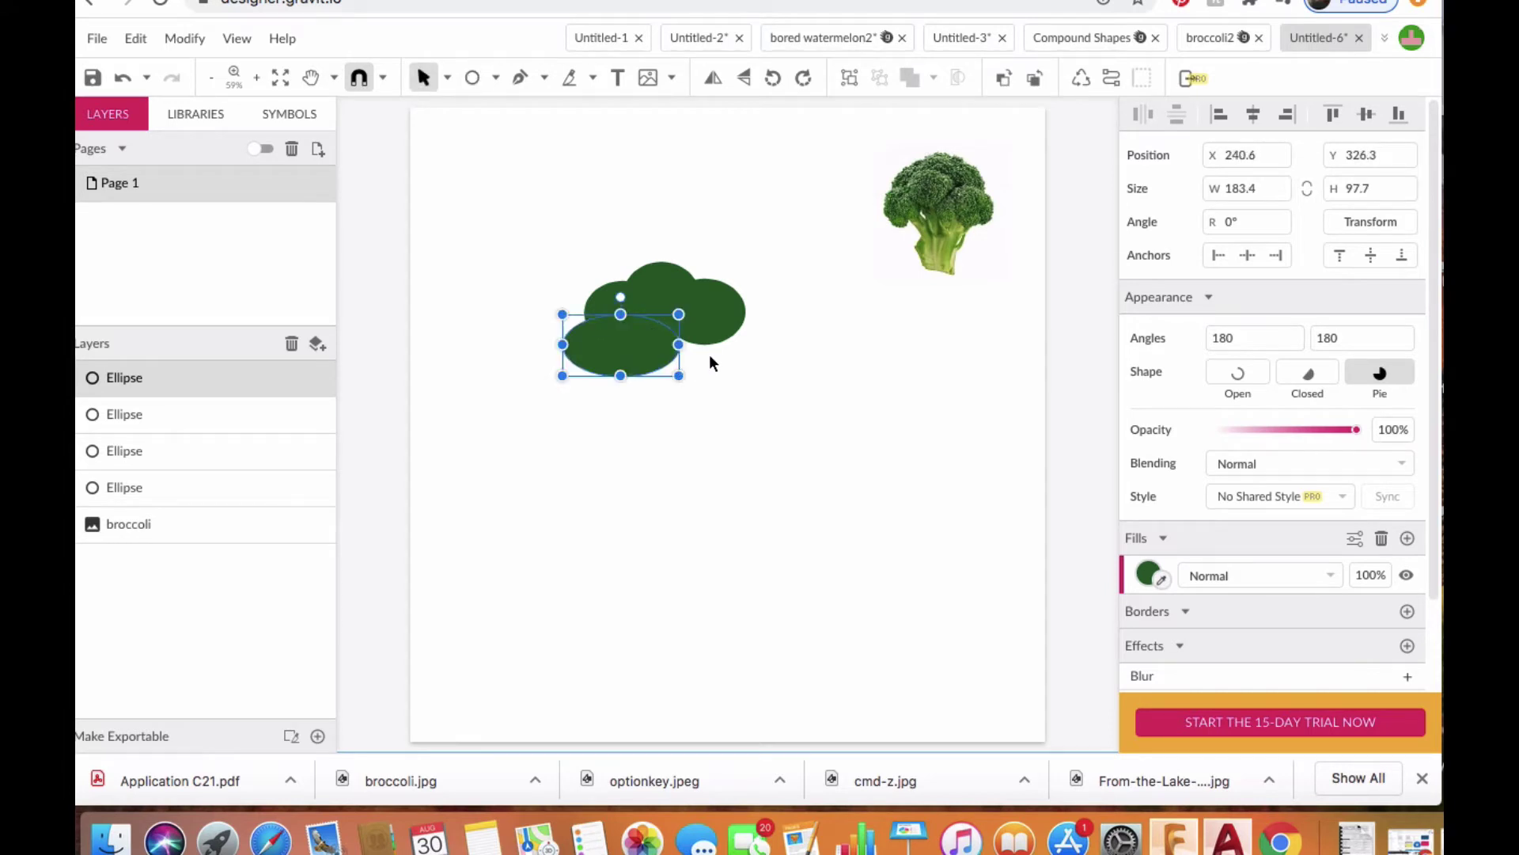
pyautogui.click(849, 377)
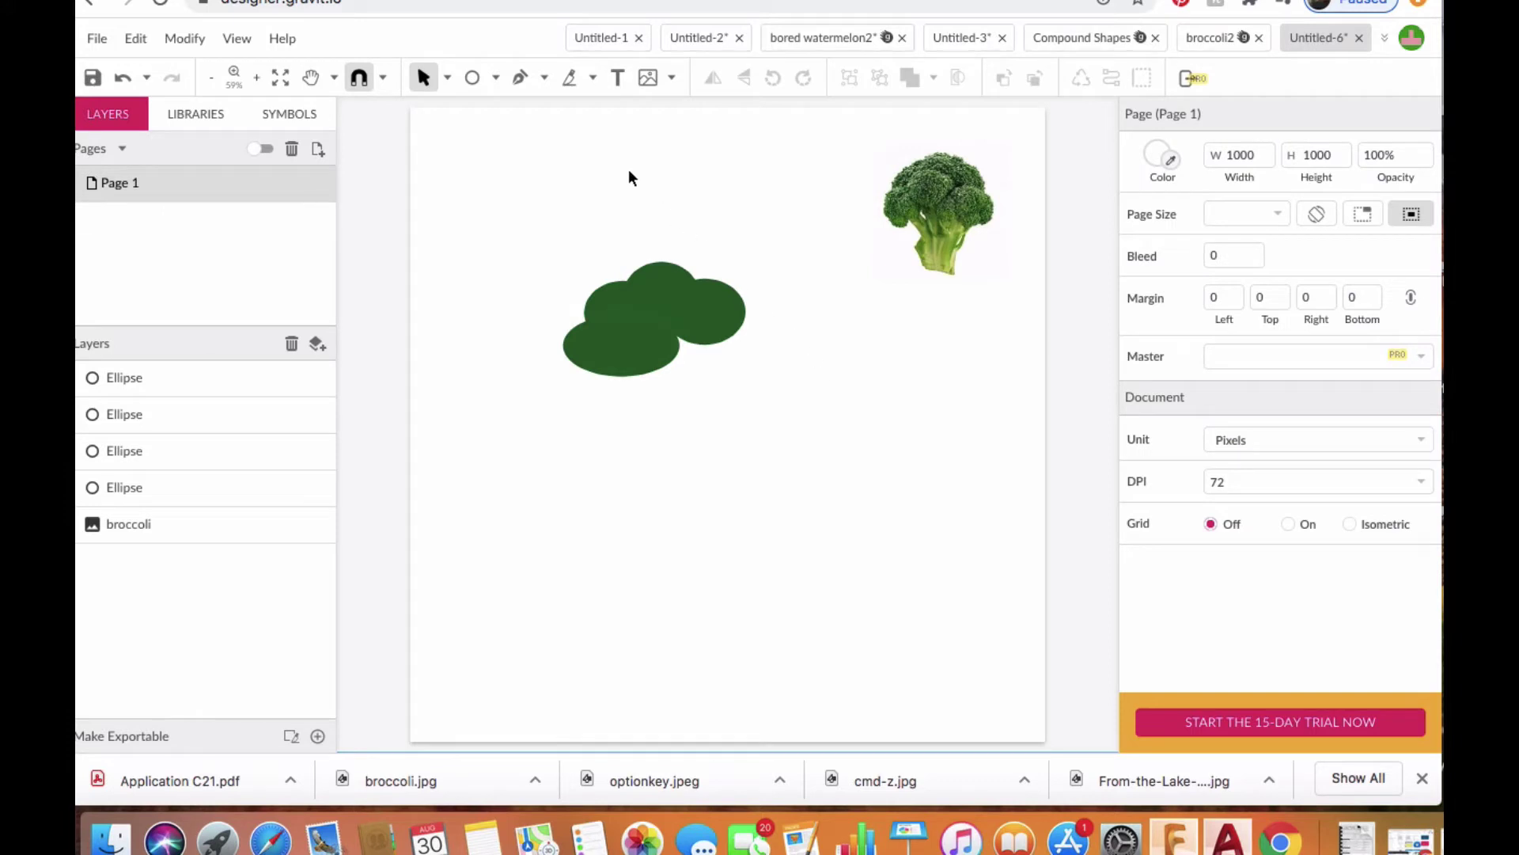
pyautogui.click(471, 78)
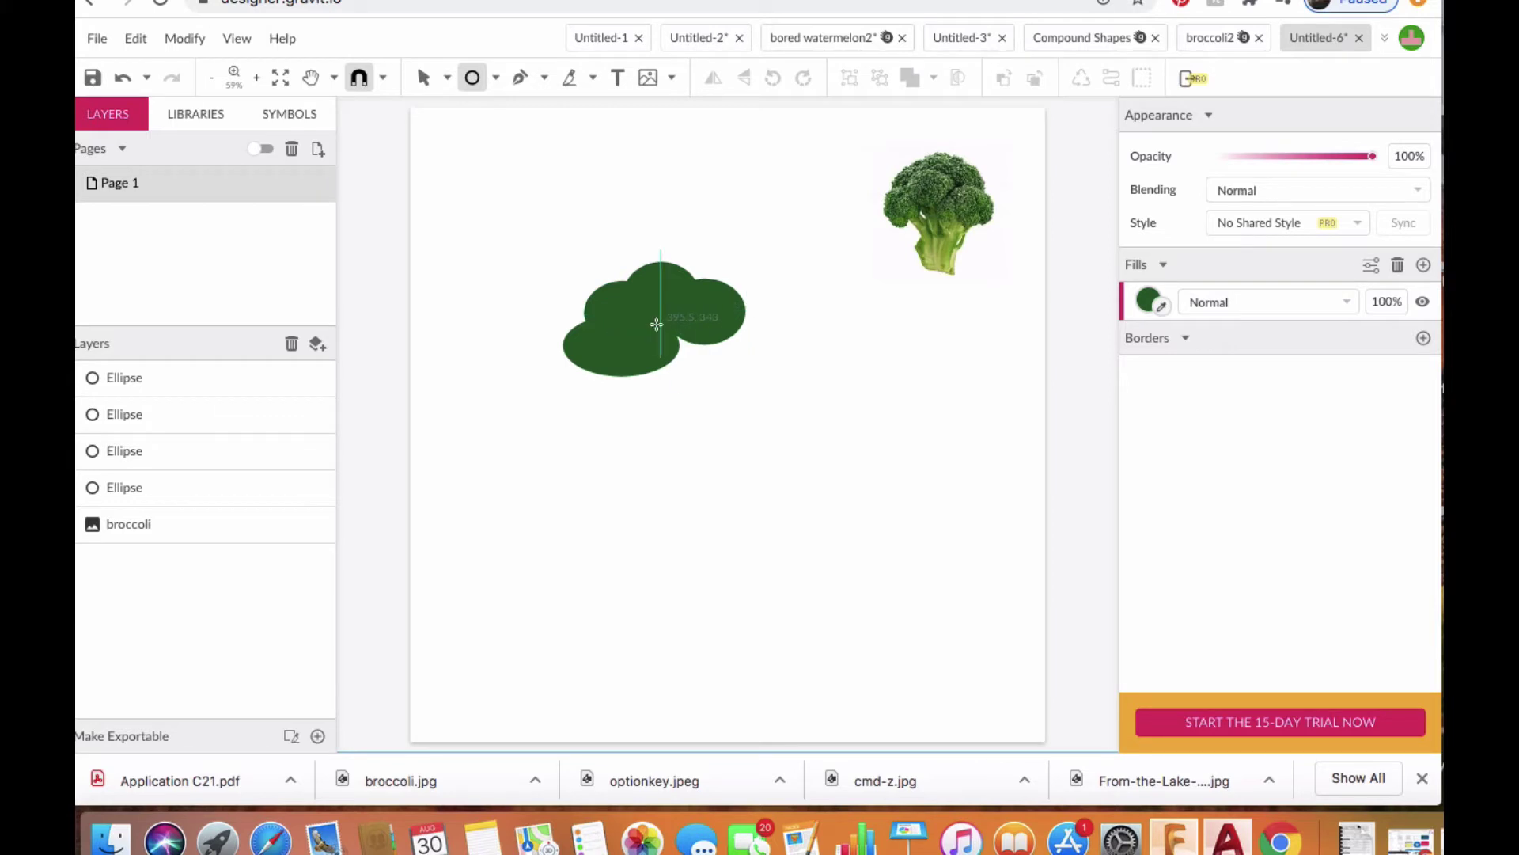
pyautogui.moveTo(657, 324)
pyautogui.mouseDown()
pyautogui.moveTo(780, 384)
pyautogui.moveTo(760, 373)
pyautogui.mouseUp()
pyautogui.click(831, 384)
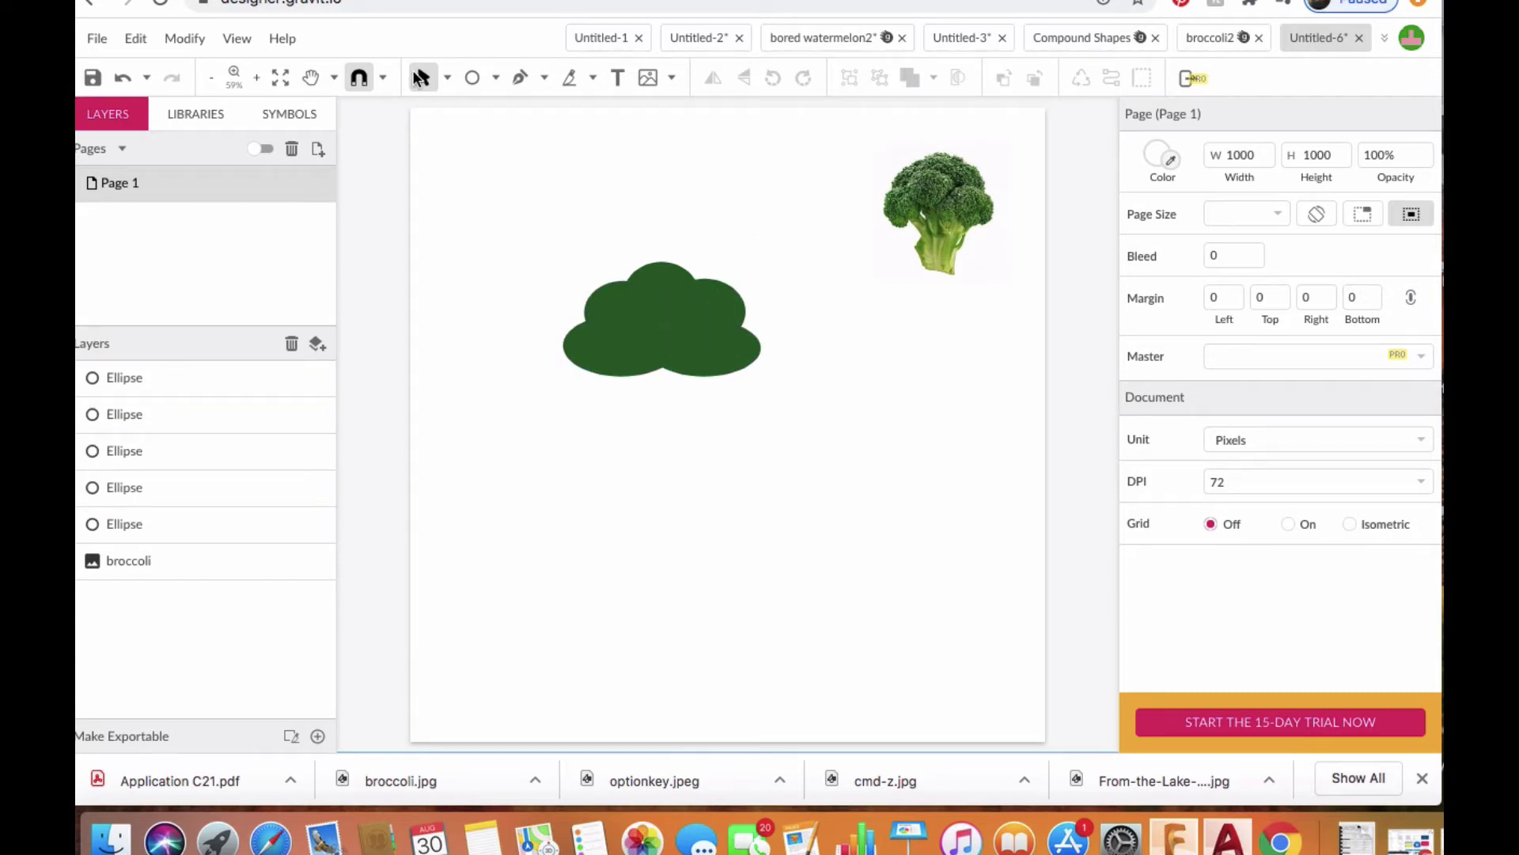
# Merge the five green ellipses into one compound shape with Union.
pyautogui.moveTo(422, 77)
pyautogui.moveTo(513, 243); pyautogui.dragTo(809, 397)
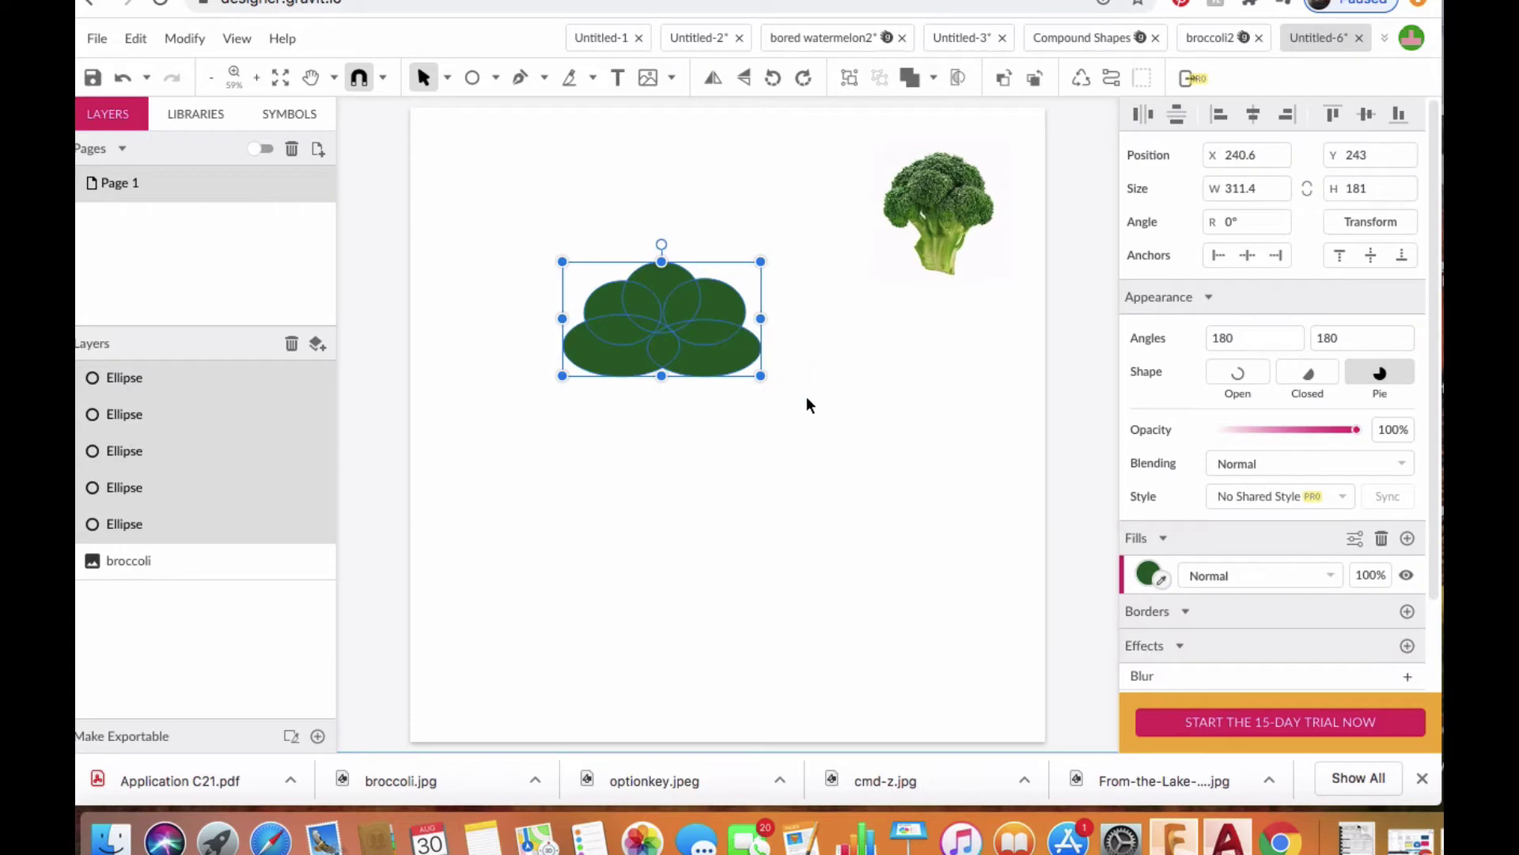
pyautogui.click(932, 77)
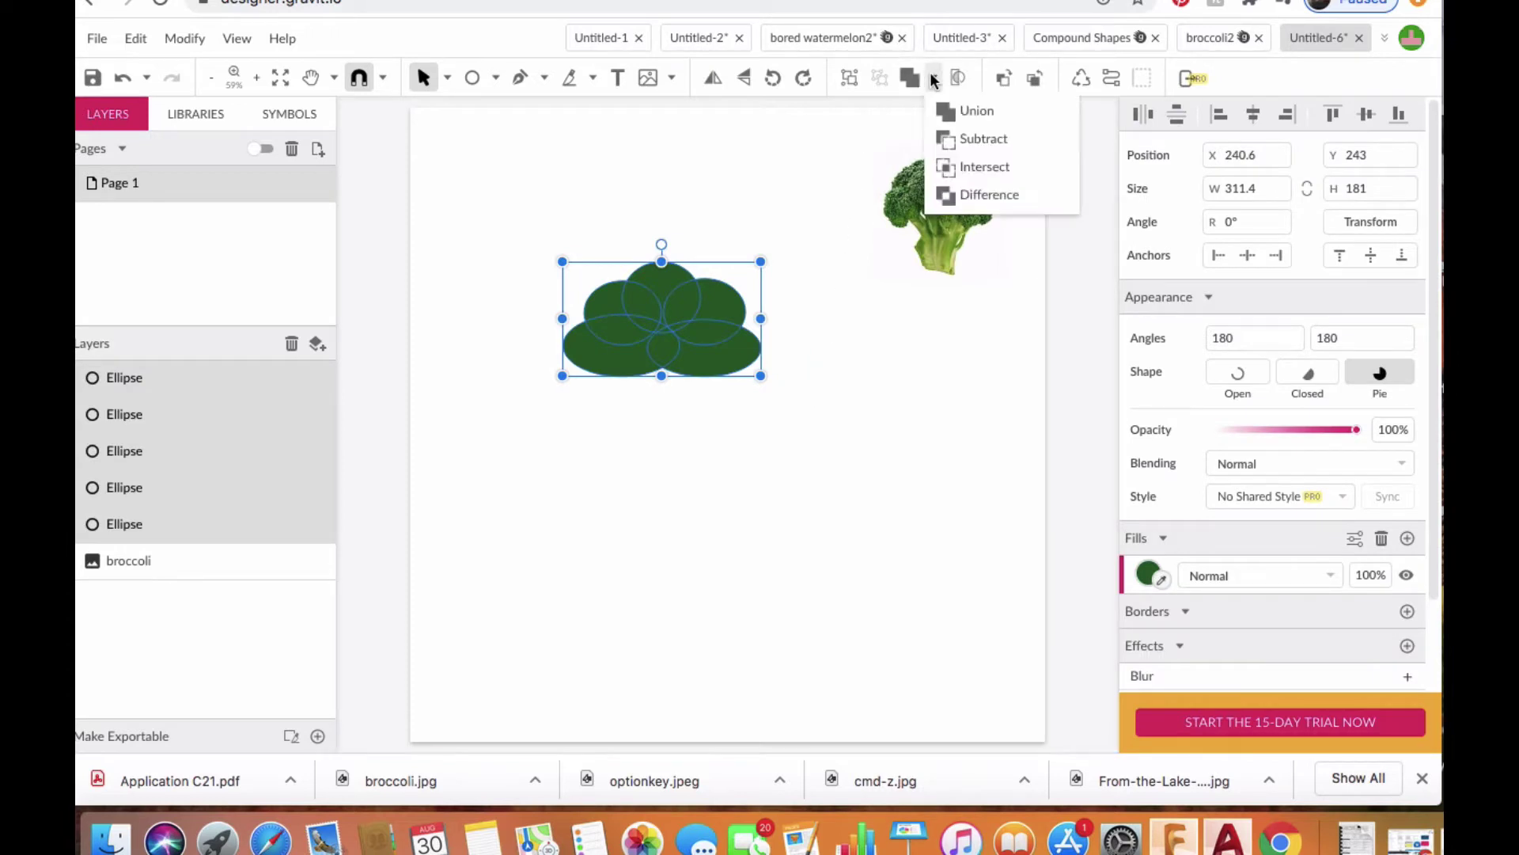
pyautogui.click(958, 111)
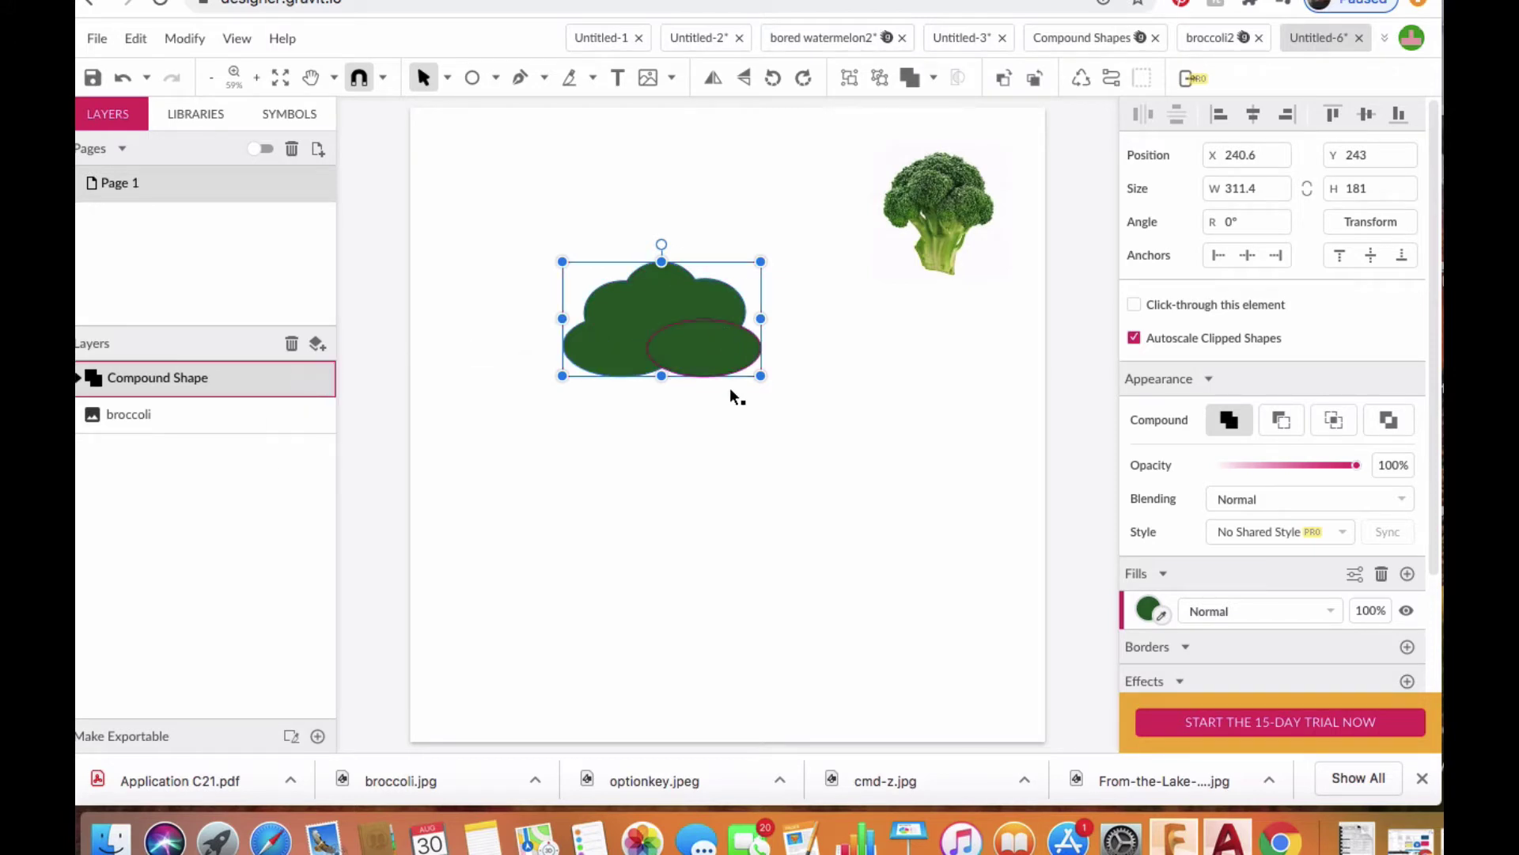
pyautogui.click(826, 452)
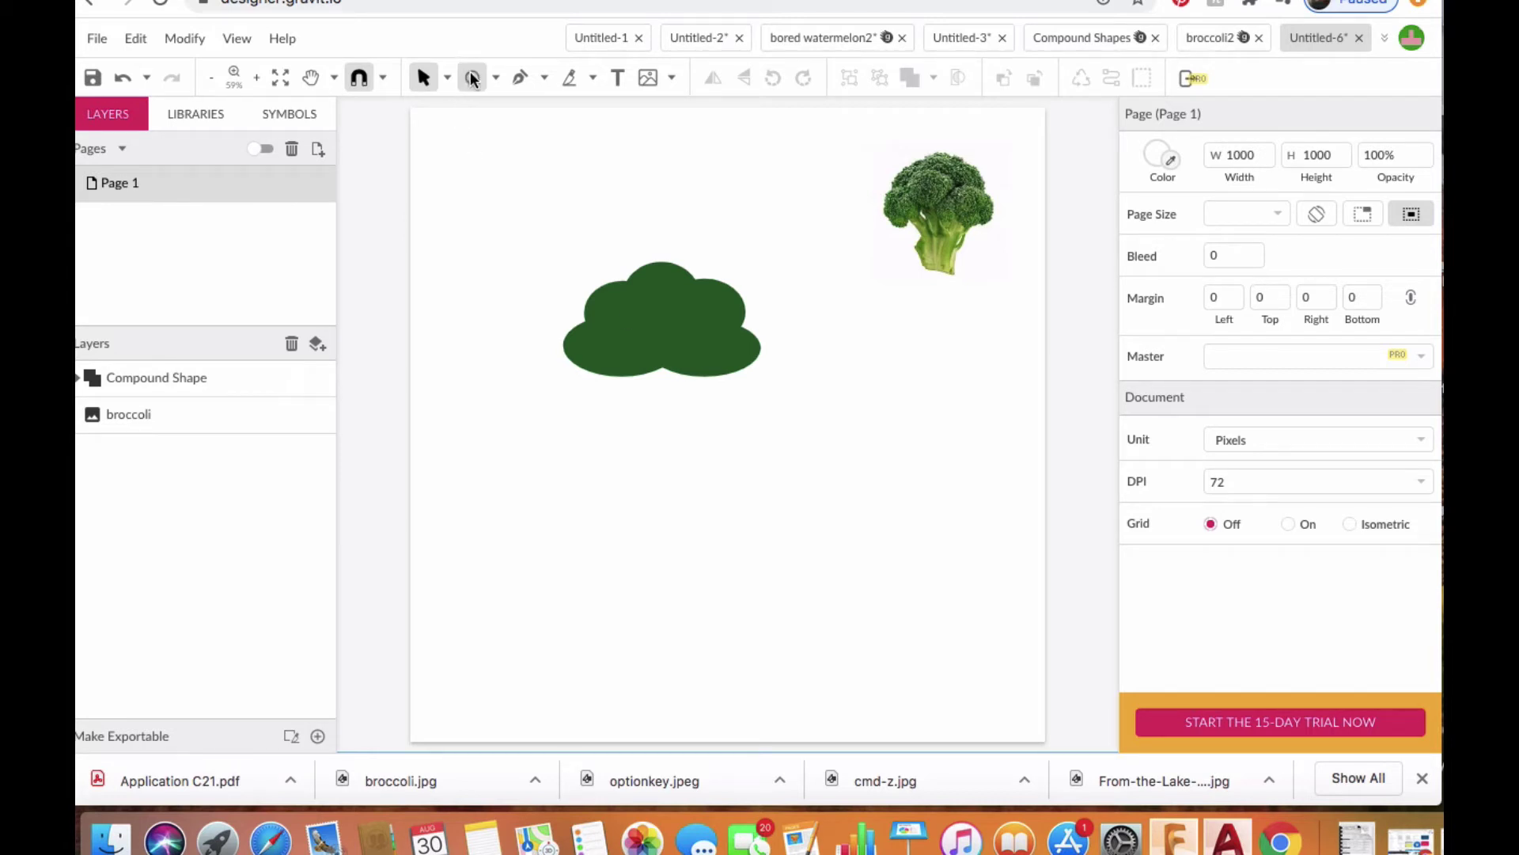
# Draw a rectangle about 107 × 111 px with fill #3AAA3A, centred a little below the dark green crown.
pyautogui.click(495, 77)
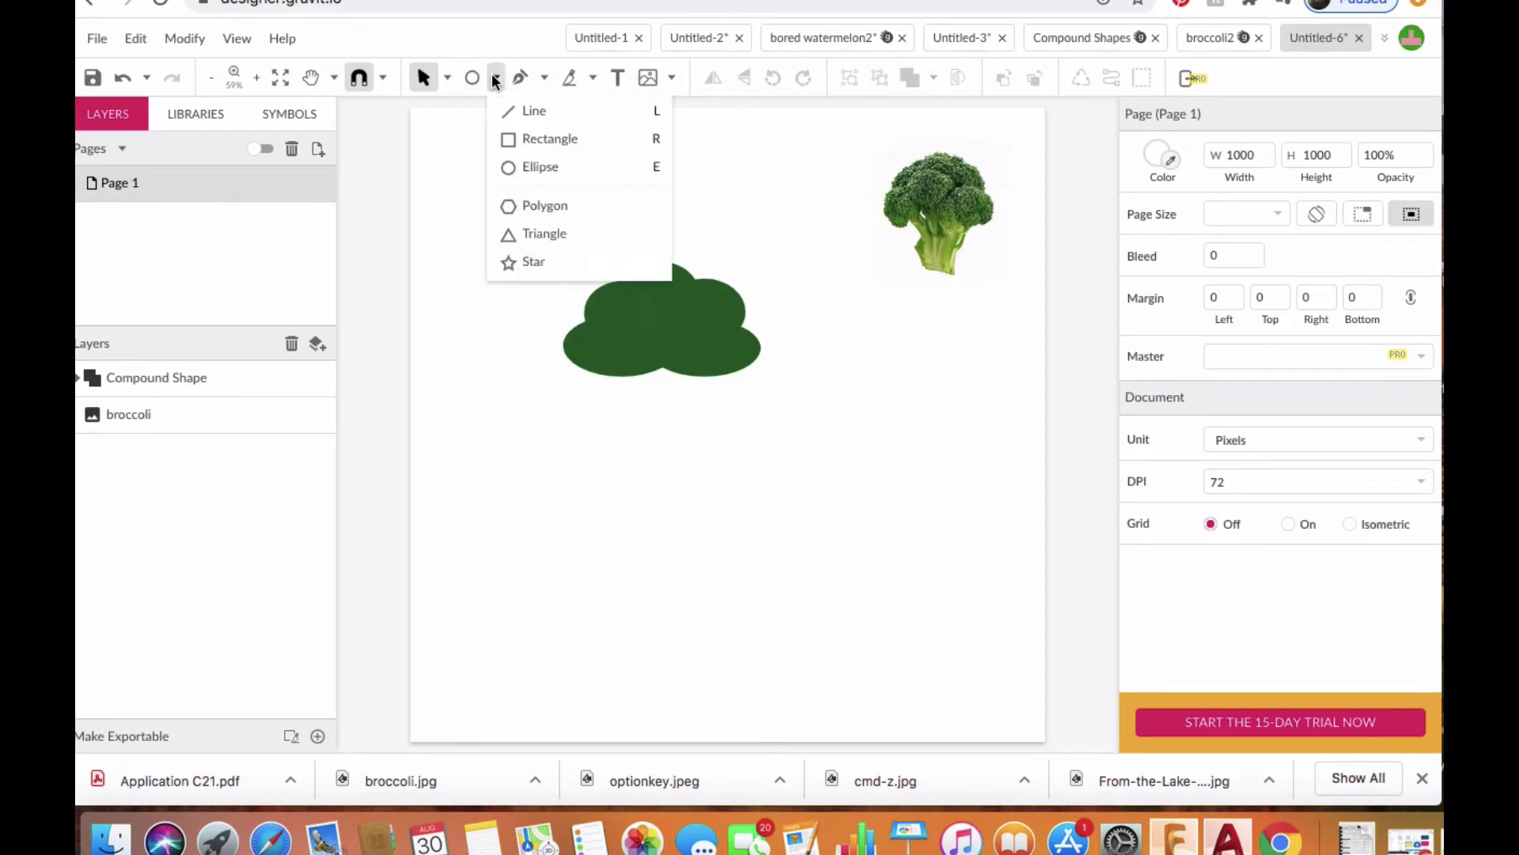
pyautogui.click(533, 132)
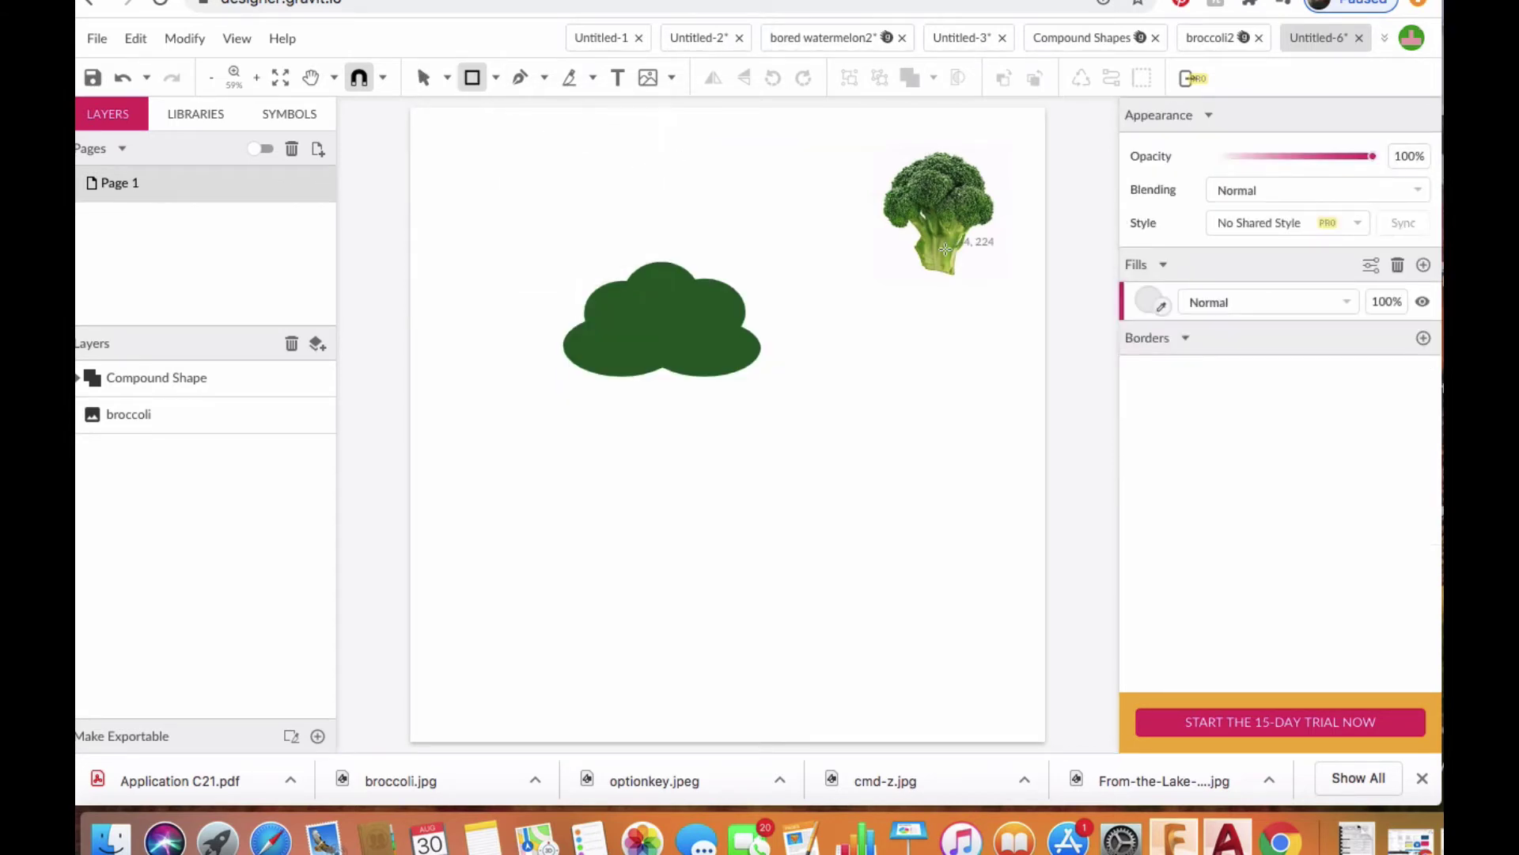
pyautogui.click(1149, 302)
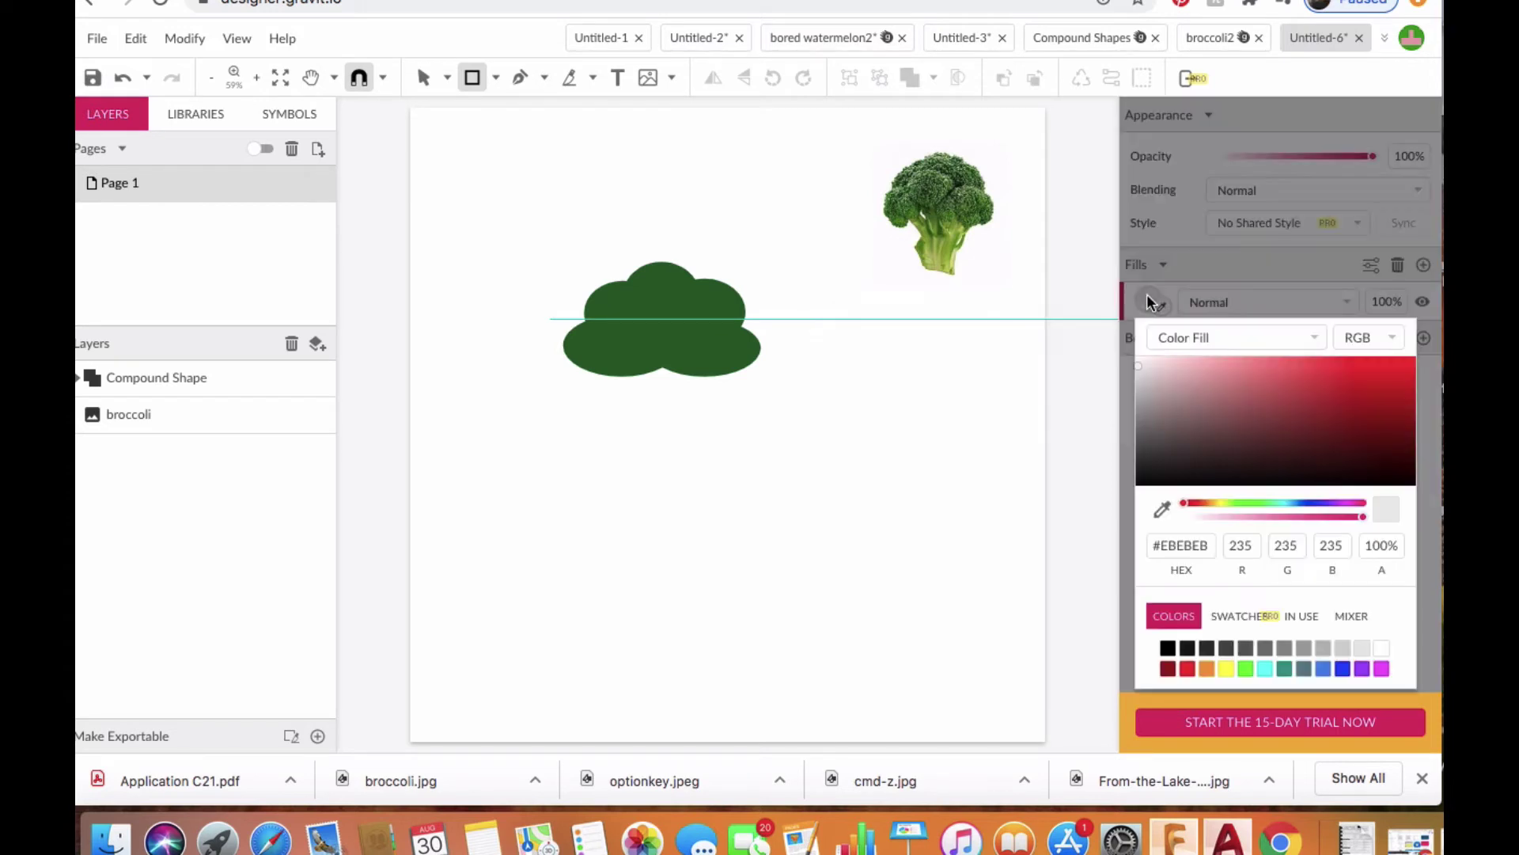
pyautogui.click(1247, 670)
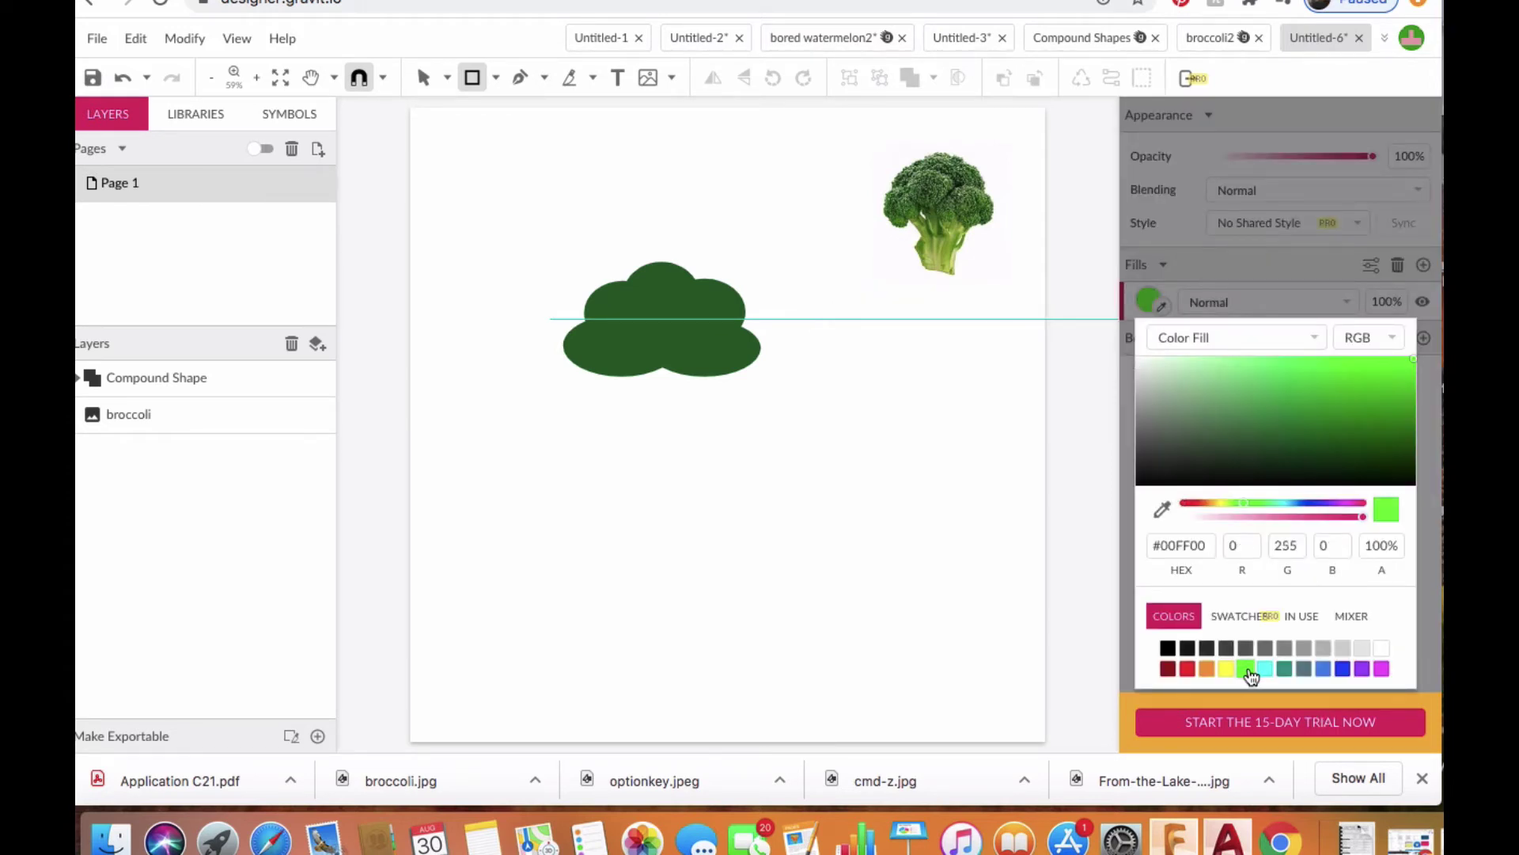
pyautogui.click(1322, 401)
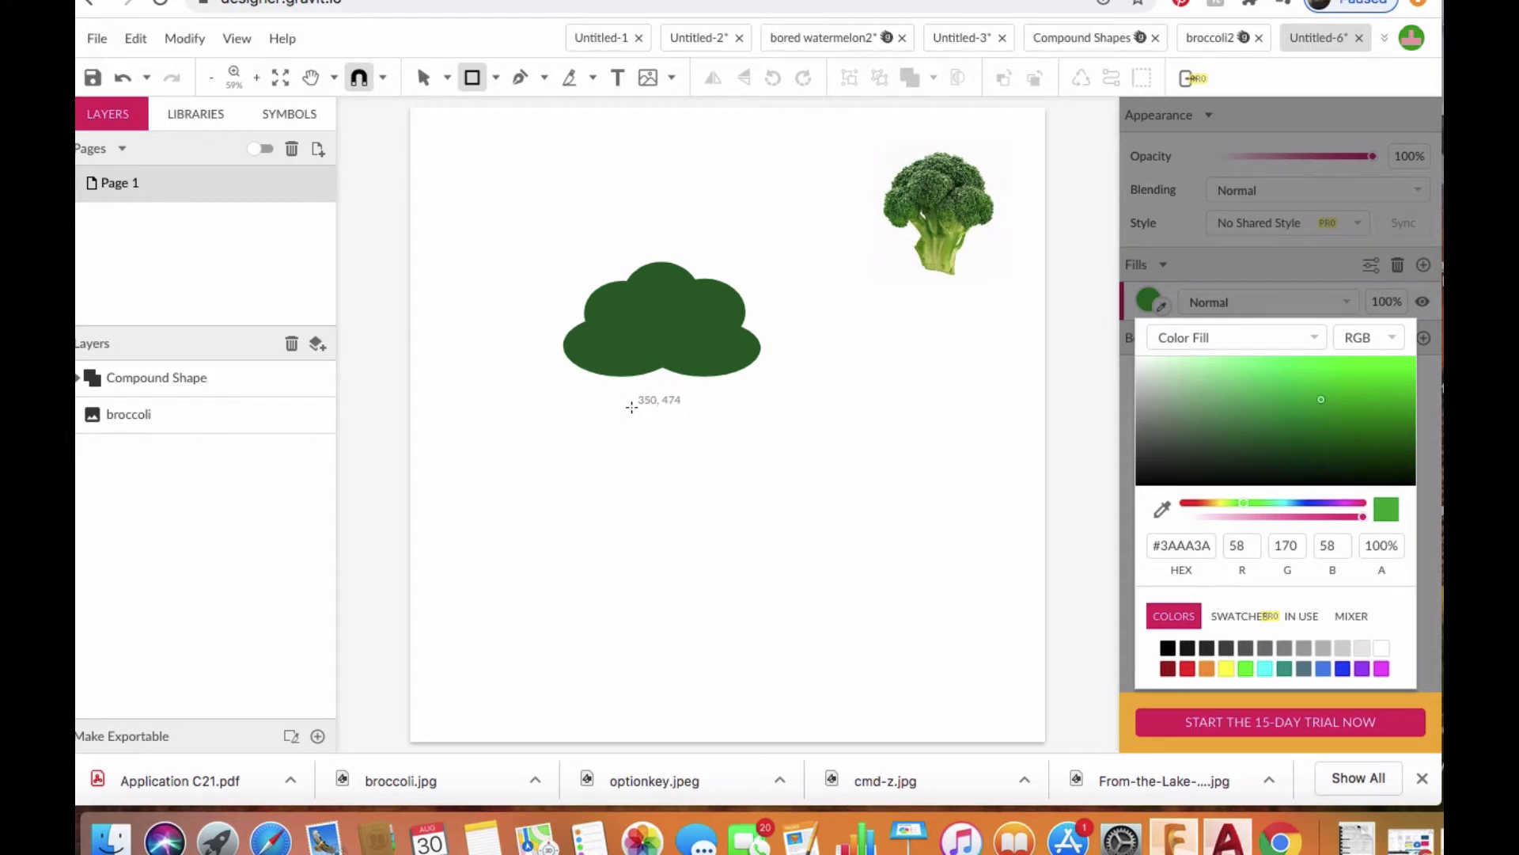
pyautogui.moveTo(633, 408)
pyautogui.mouseDown()
pyautogui.moveTo(702, 461)
pyautogui.moveTo(706, 503)
pyautogui.moveTo(716, 485)
pyautogui.moveTo(666, 453)
pyautogui.mouseUp()
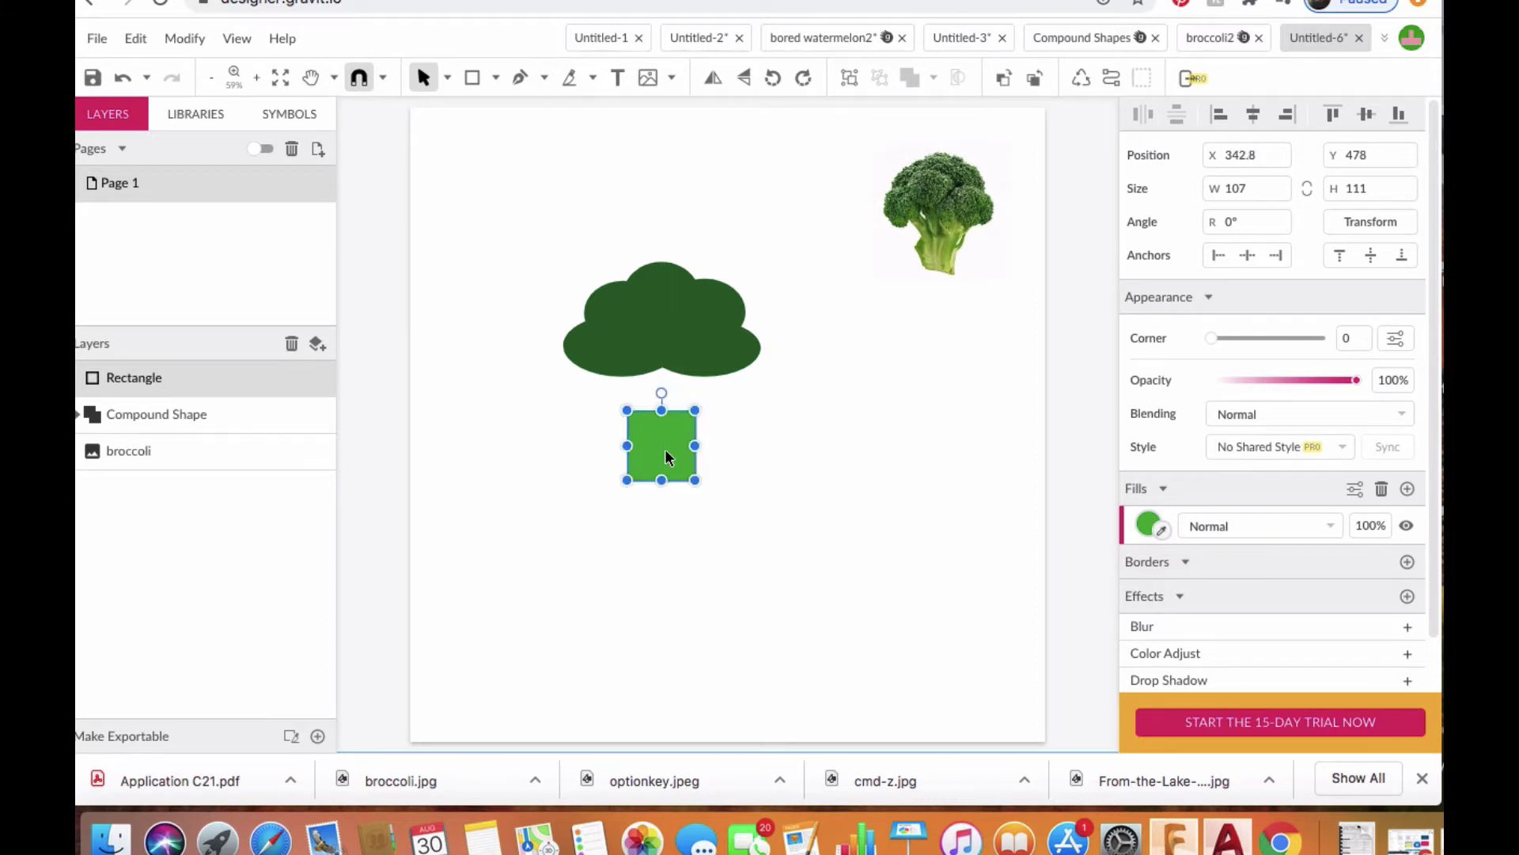
# Draw a narrow upright rectangle about 48 × 115 px from the crown's lower left down to the block's upper-left corner.
pyautogui.press('super+1')
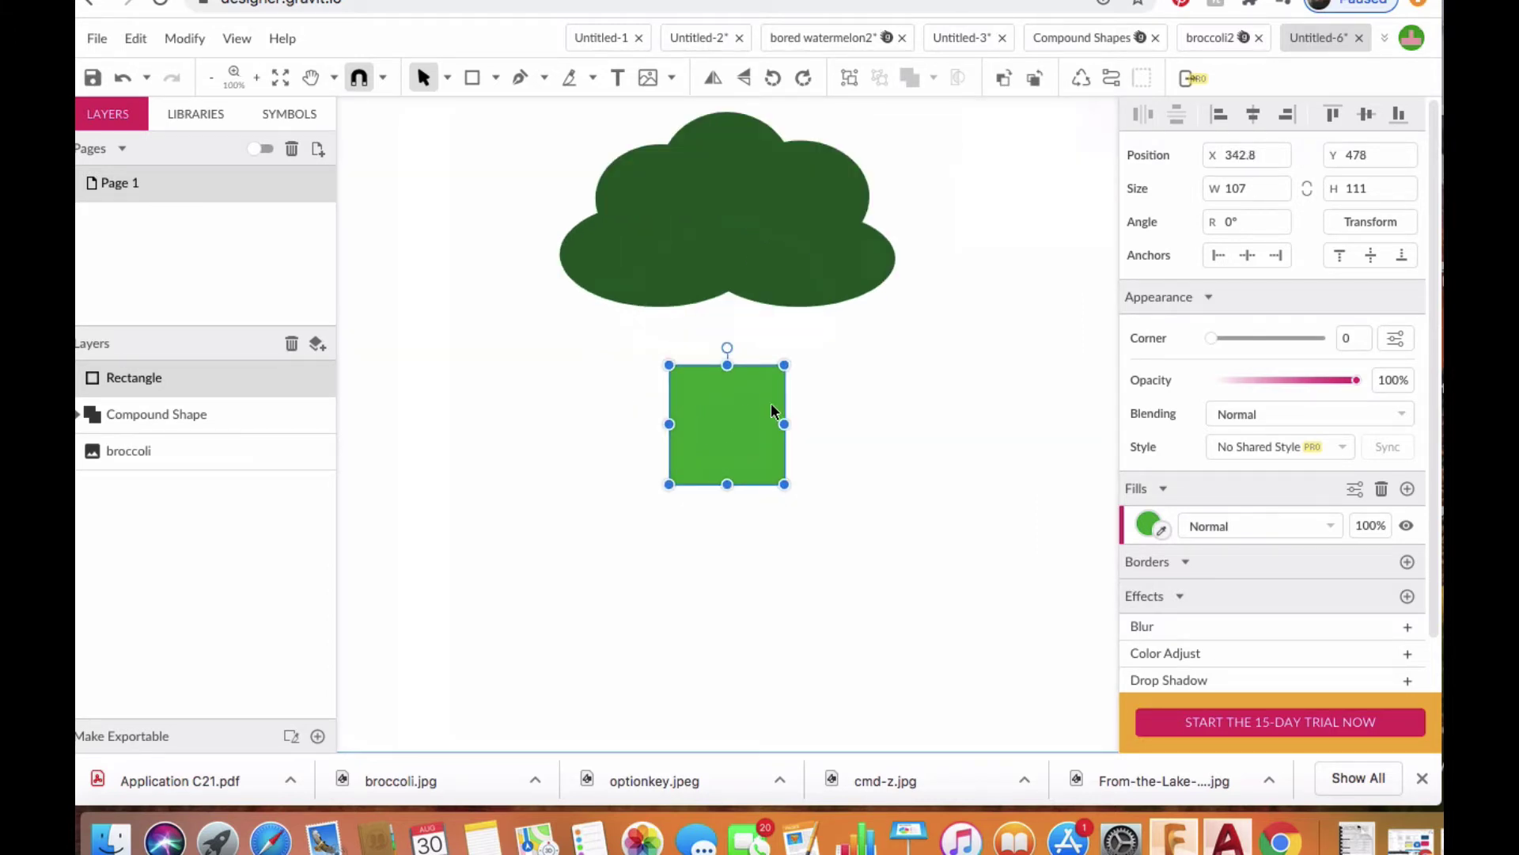
pyautogui.click(929, 407)
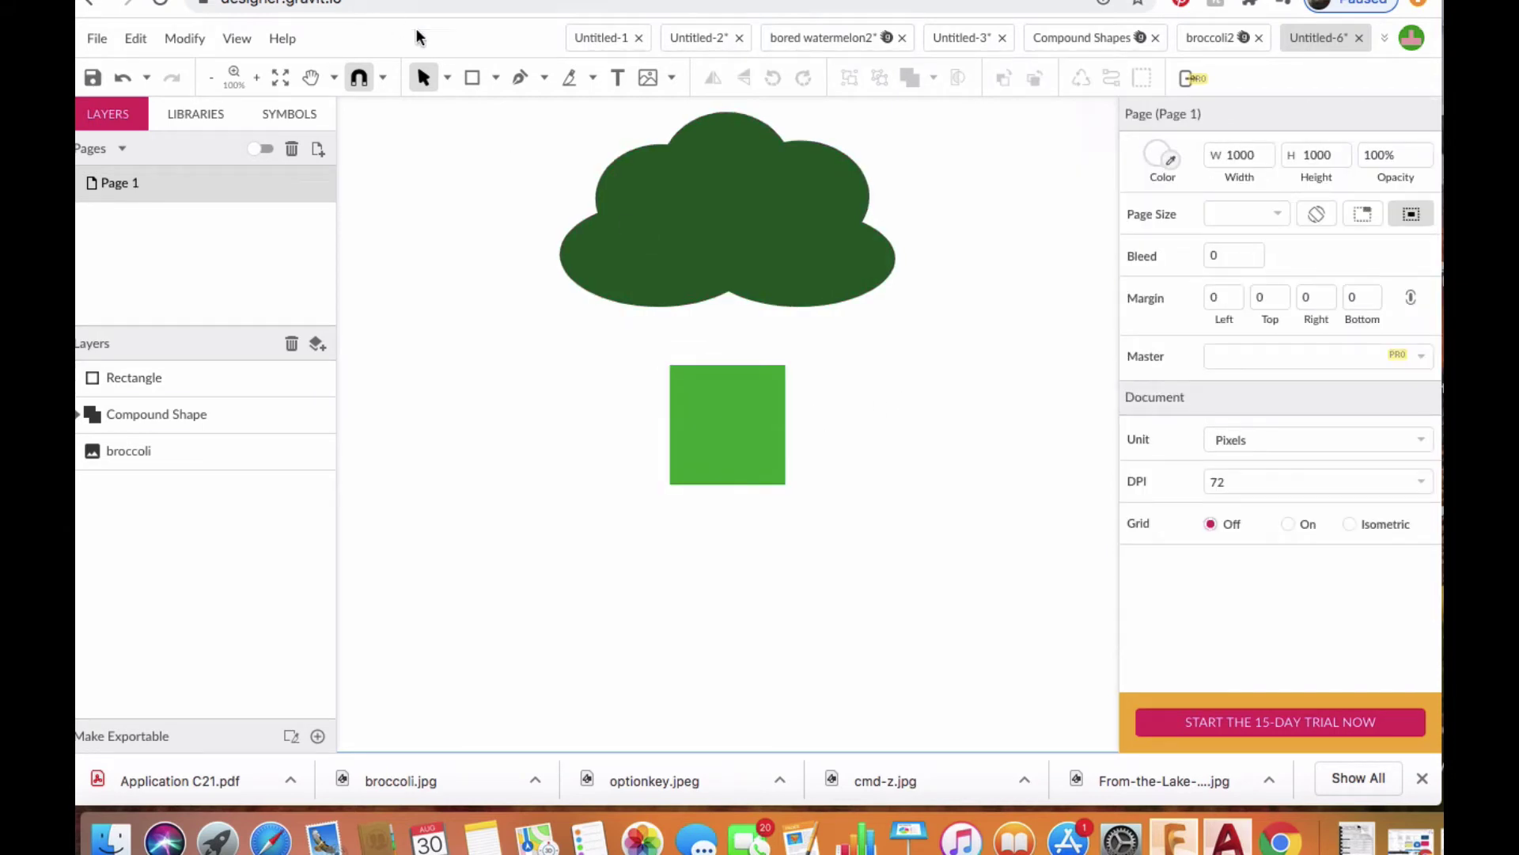
pyautogui.click(474, 83)
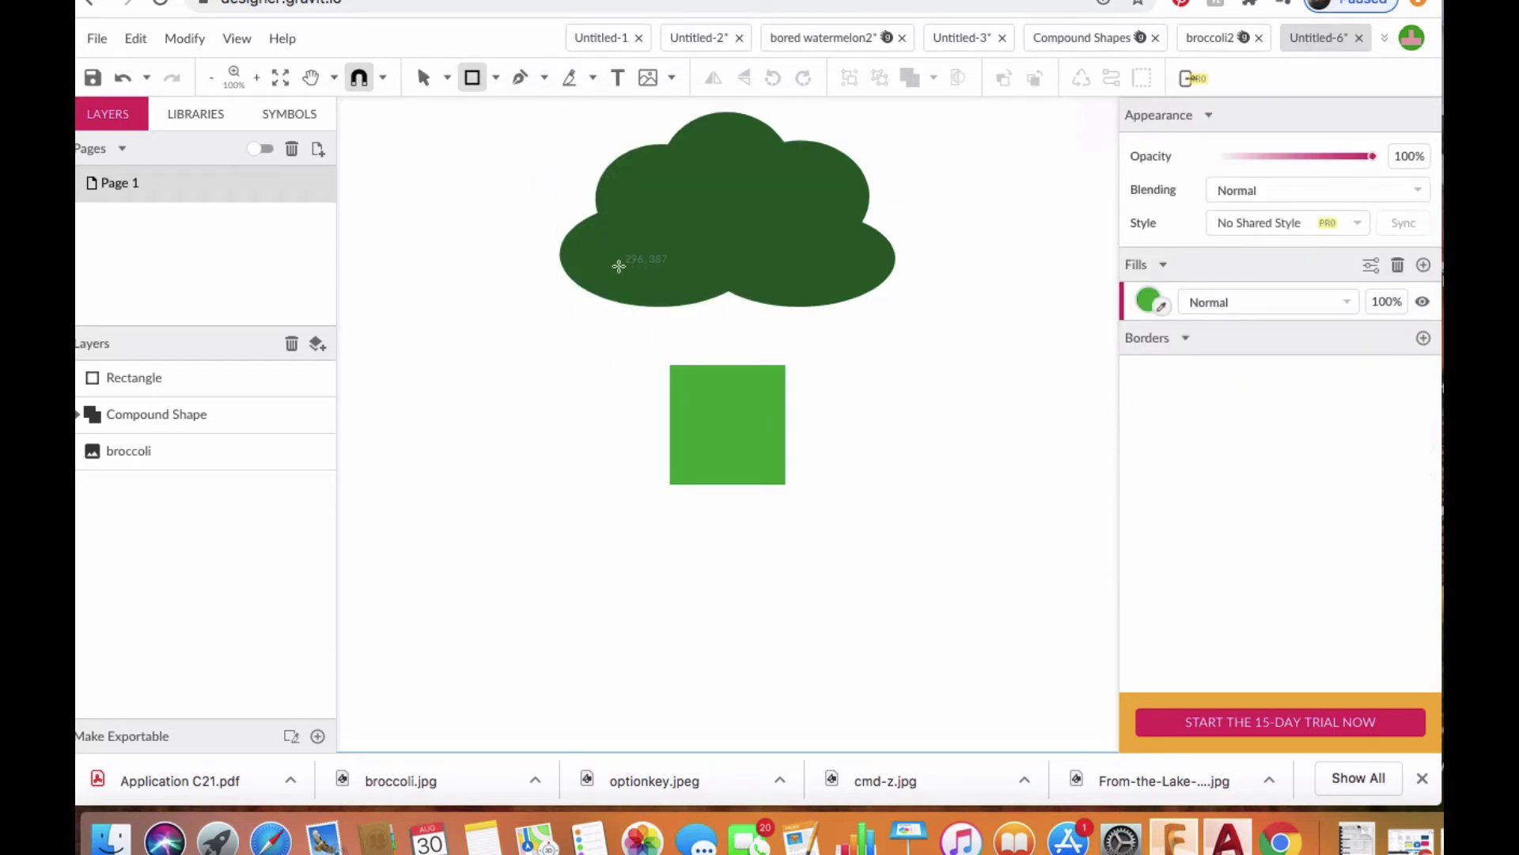
pyautogui.moveTo(625, 265)
pyautogui.mouseDown()
pyautogui.moveTo(651, 288)
pyautogui.moveTo(675, 388)
pyautogui.mouseUp()
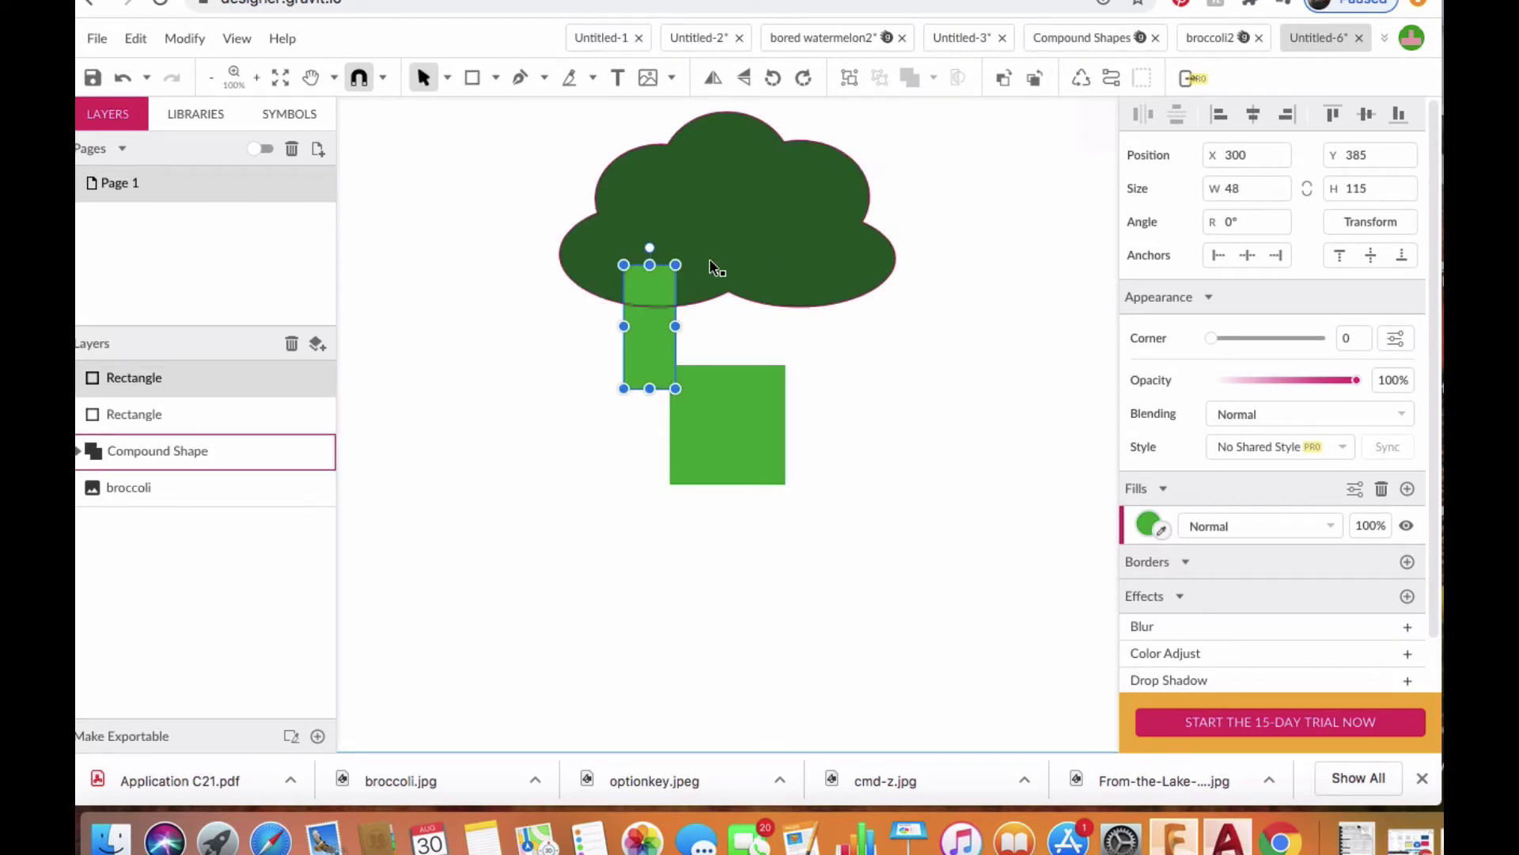
pyautogui.click(886, 363)
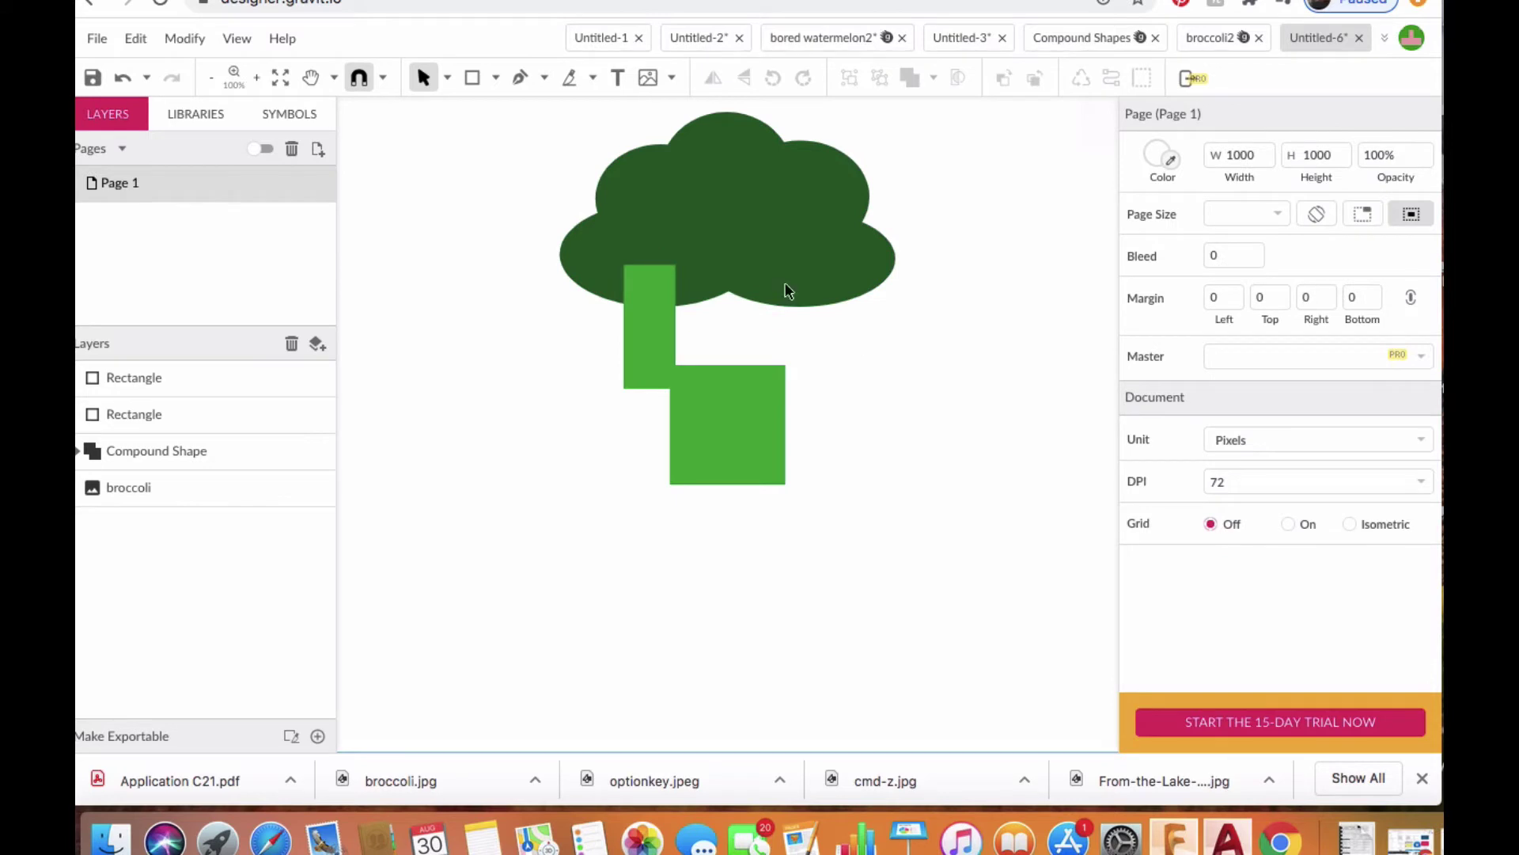
# Nudge the dark green crown slightly up and left to about X 233.6, Y 238.
pyautogui.click(473, 76)
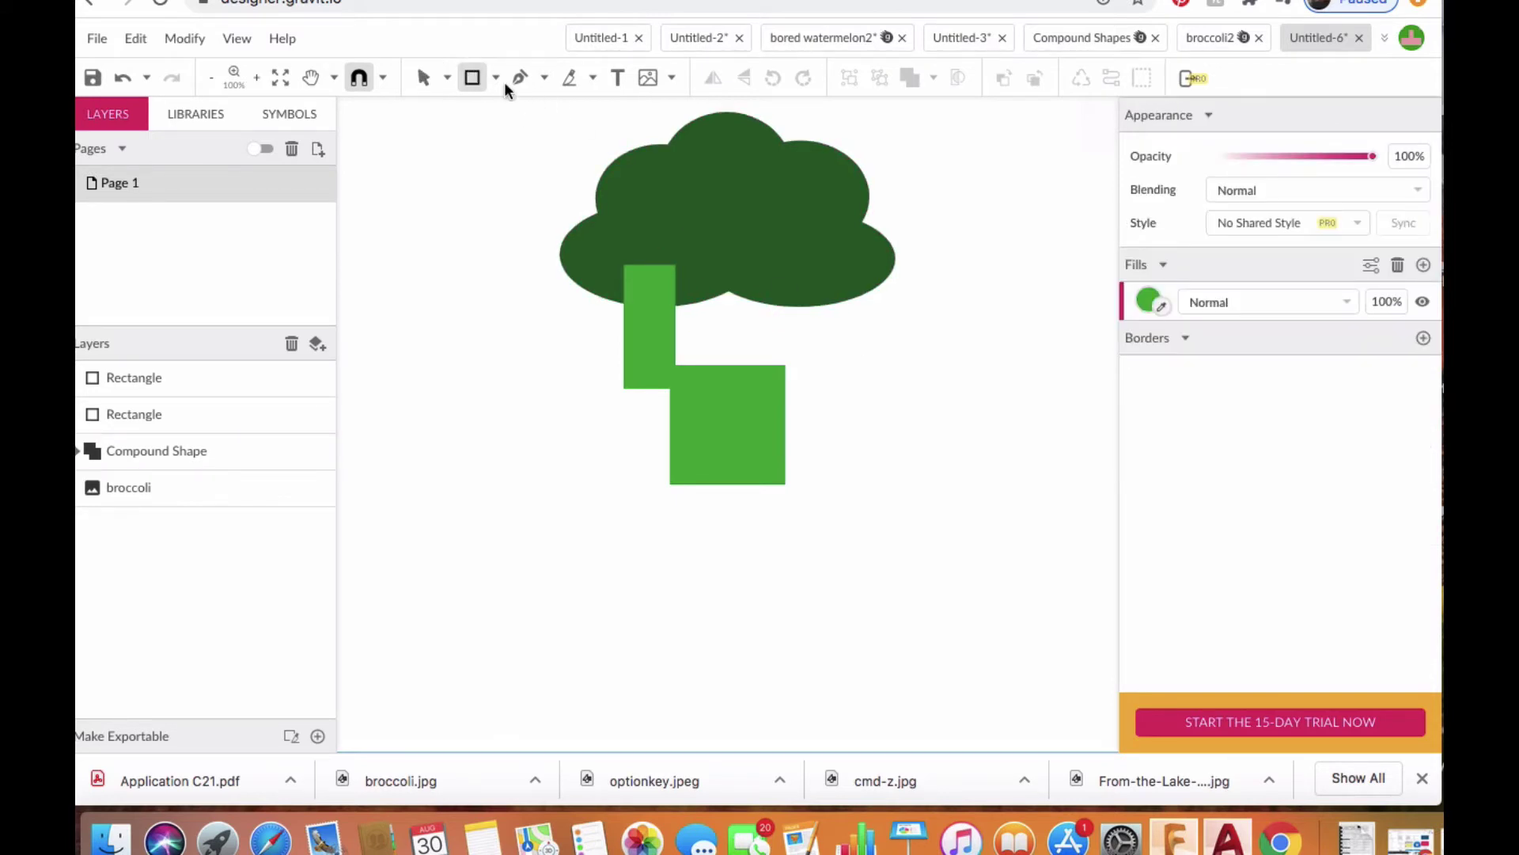
pyautogui.press('v')
pyautogui.click(706, 266)
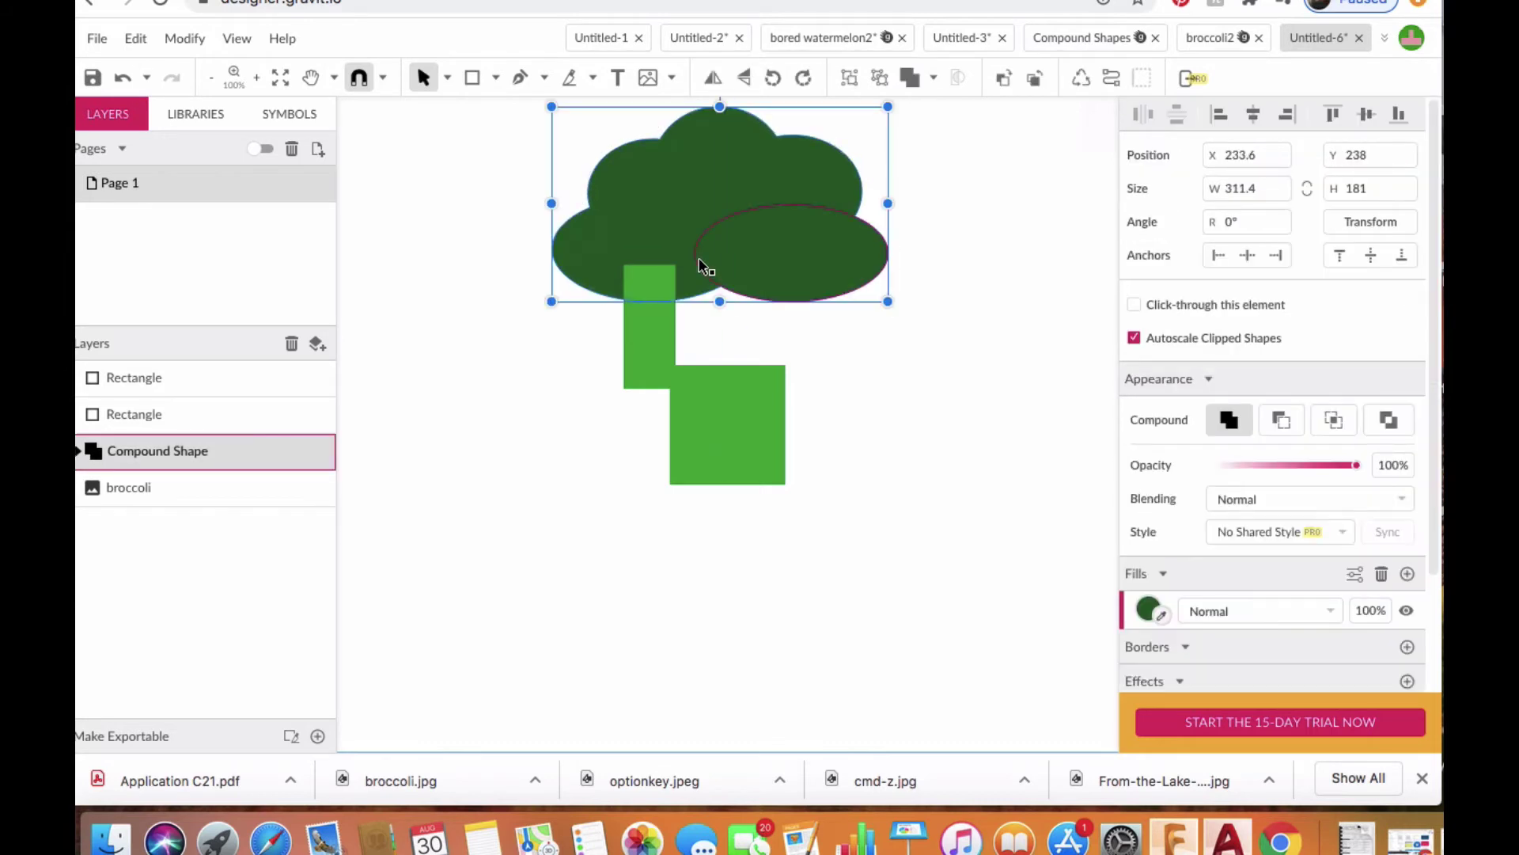
pyautogui.click(943, 387)
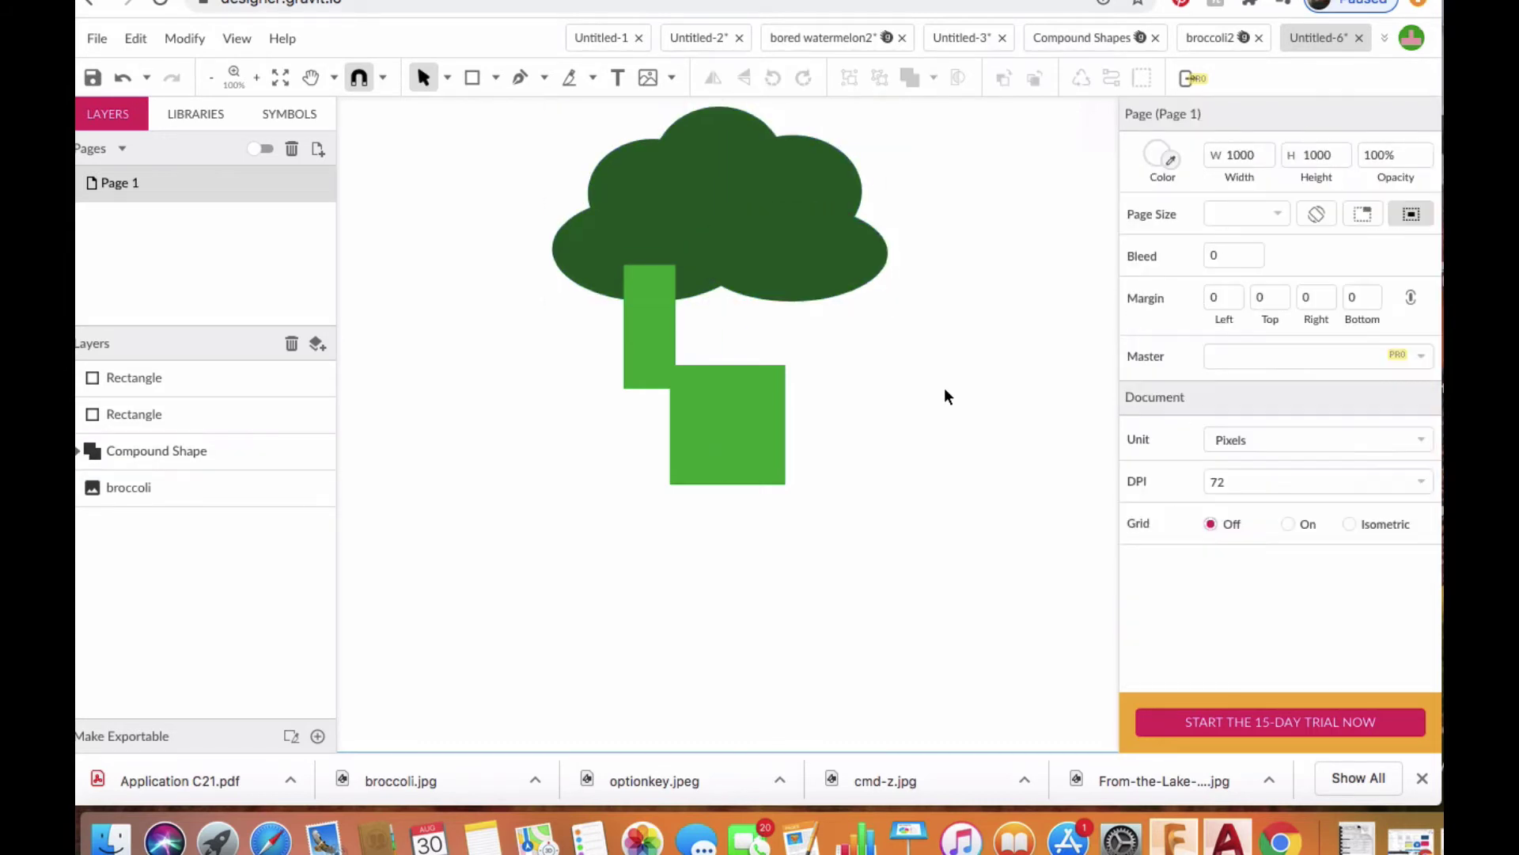
# Draw two more upright rectangles overlapping the crown, about 46 × 123 px above the block's middle and 41 × 136 px on the block's right.
pyautogui.click(472, 79)
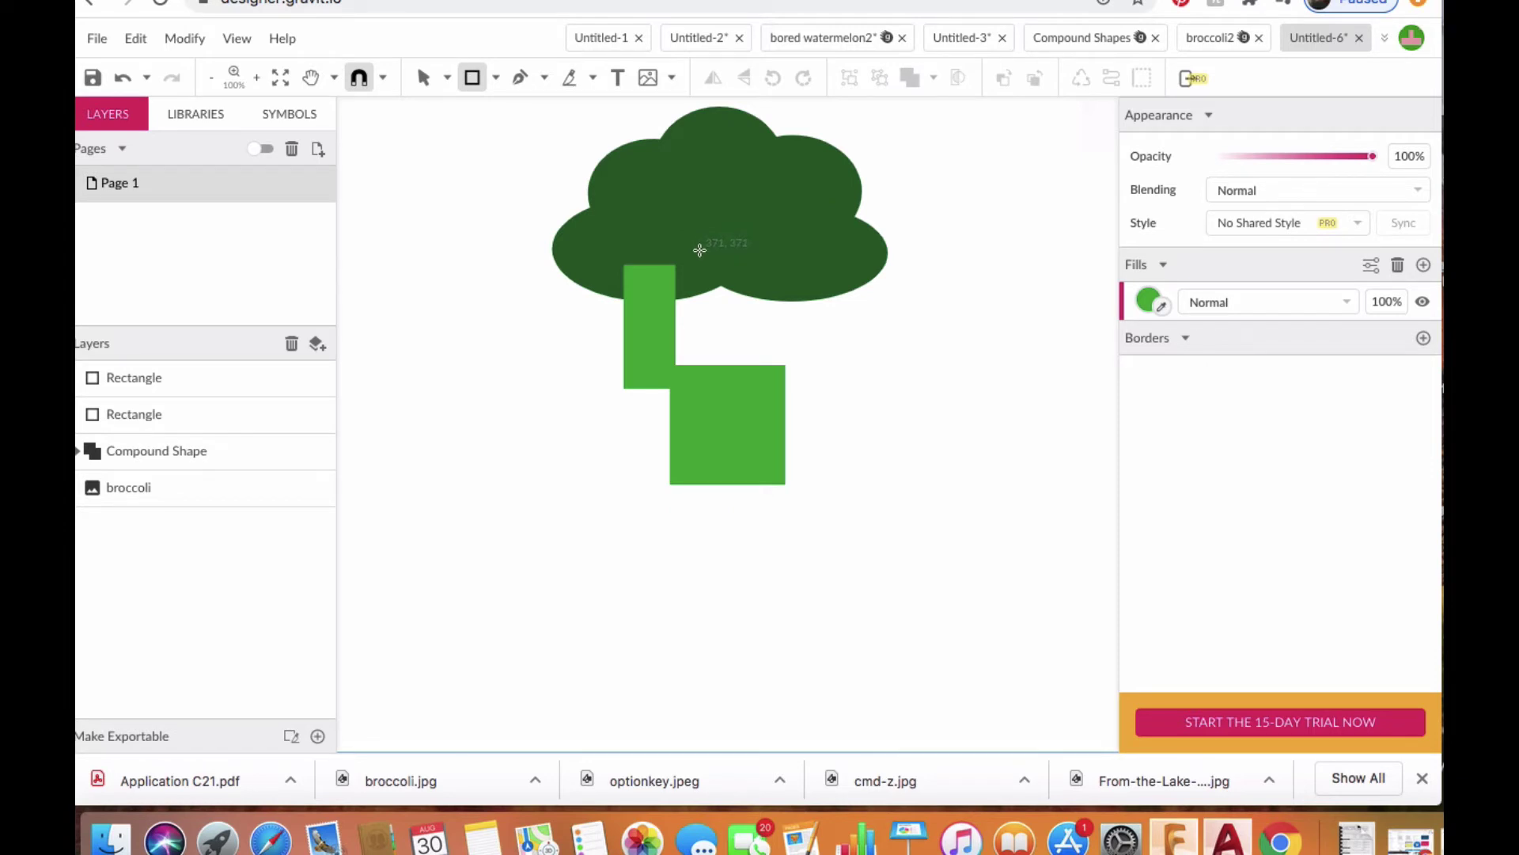
pyautogui.moveTo(699, 249)
pyautogui.mouseDown()
pyautogui.moveTo(756, 349)
pyautogui.moveTo(750, 381)
pyautogui.mouseUp()
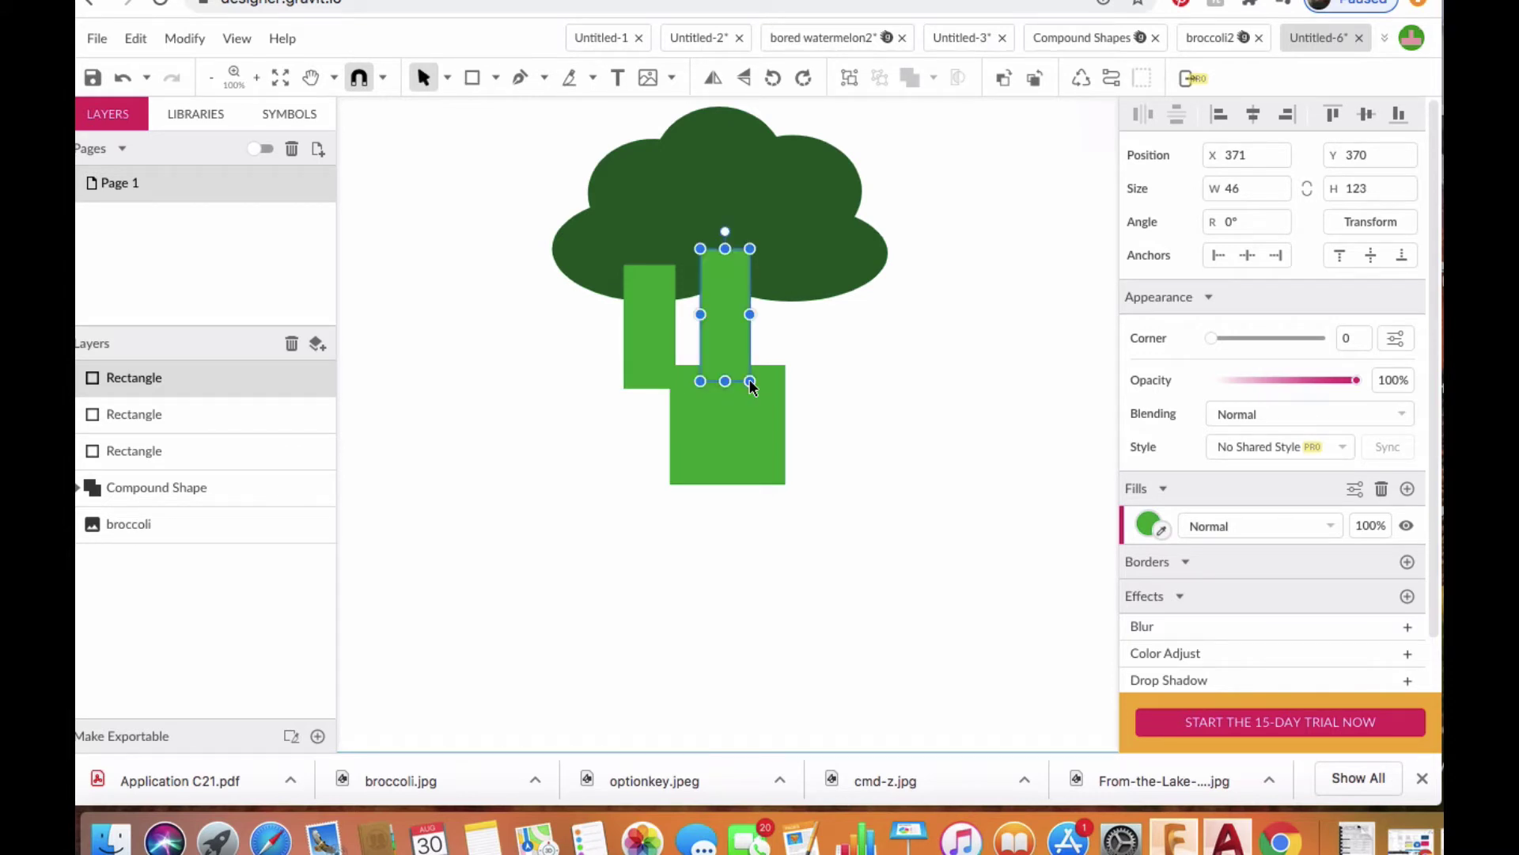
pyautogui.click(1041, 264)
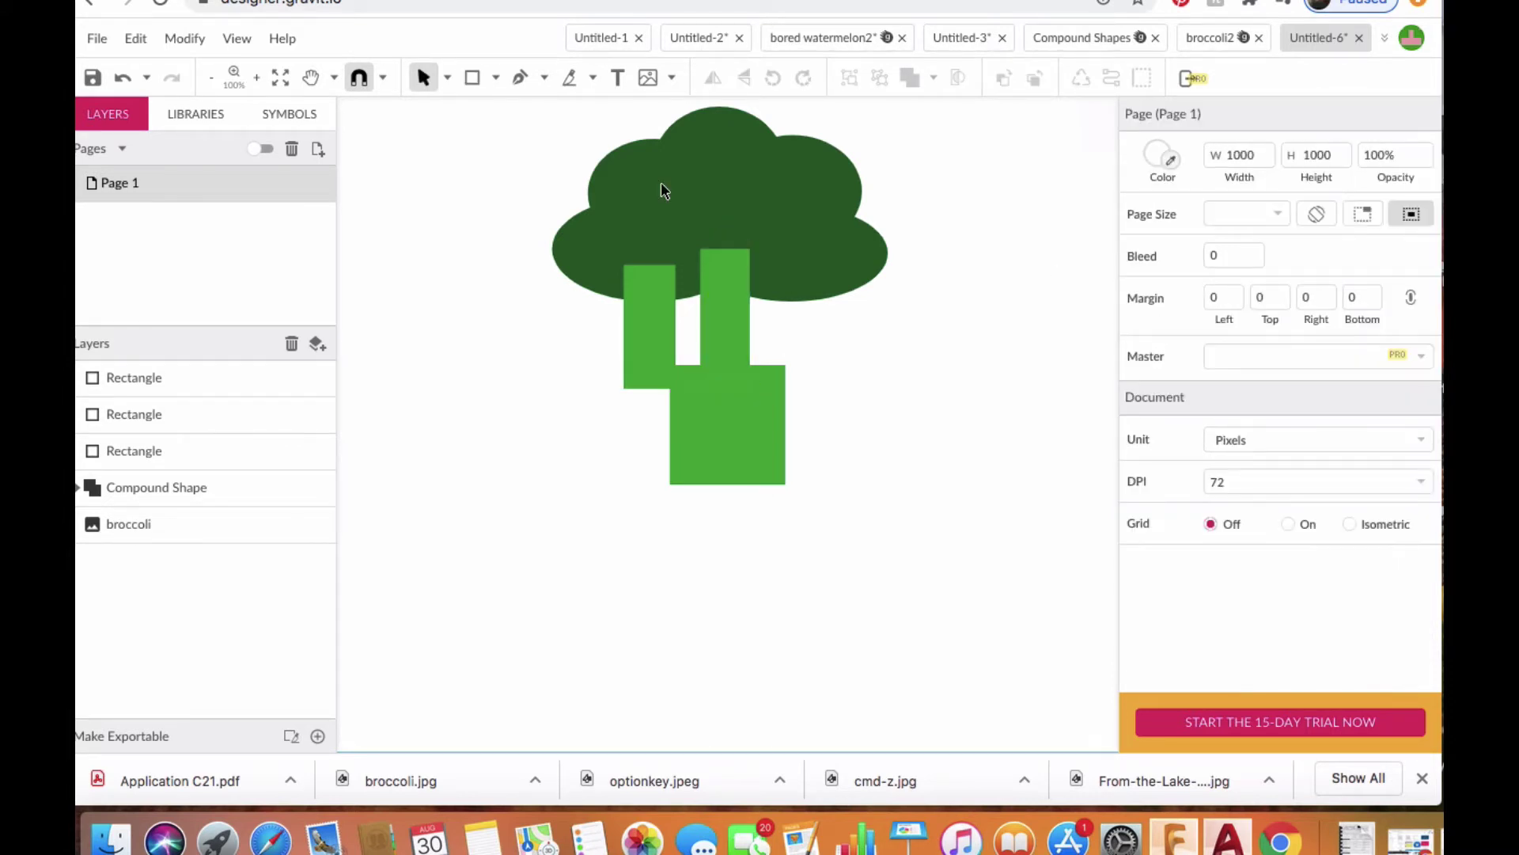
pyautogui.click(473, 77)
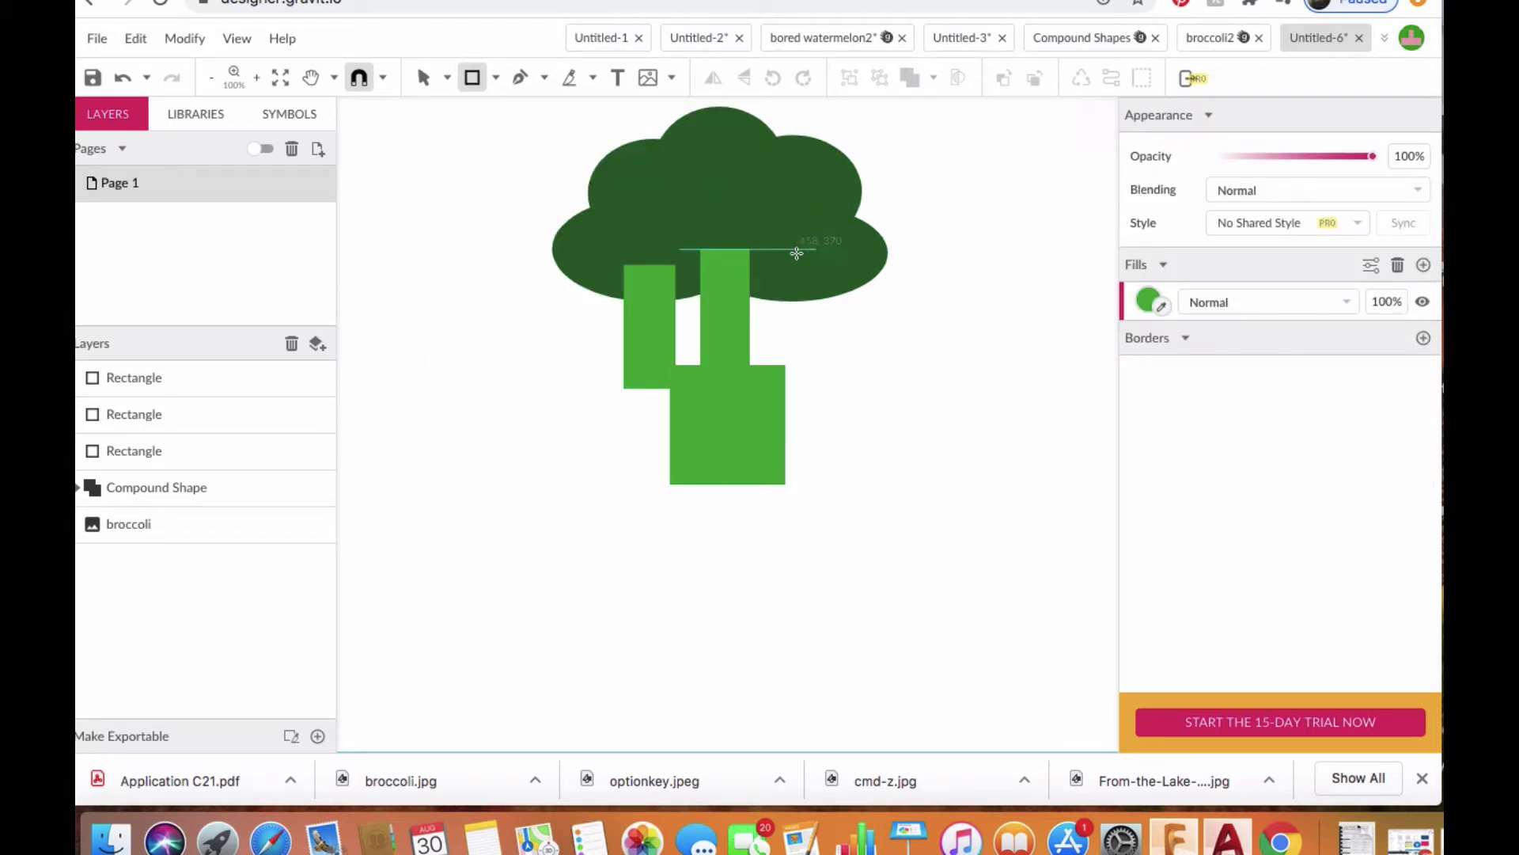
pyautogui.moveTo(794, 255); pyautogui.dragTo(840, 402)
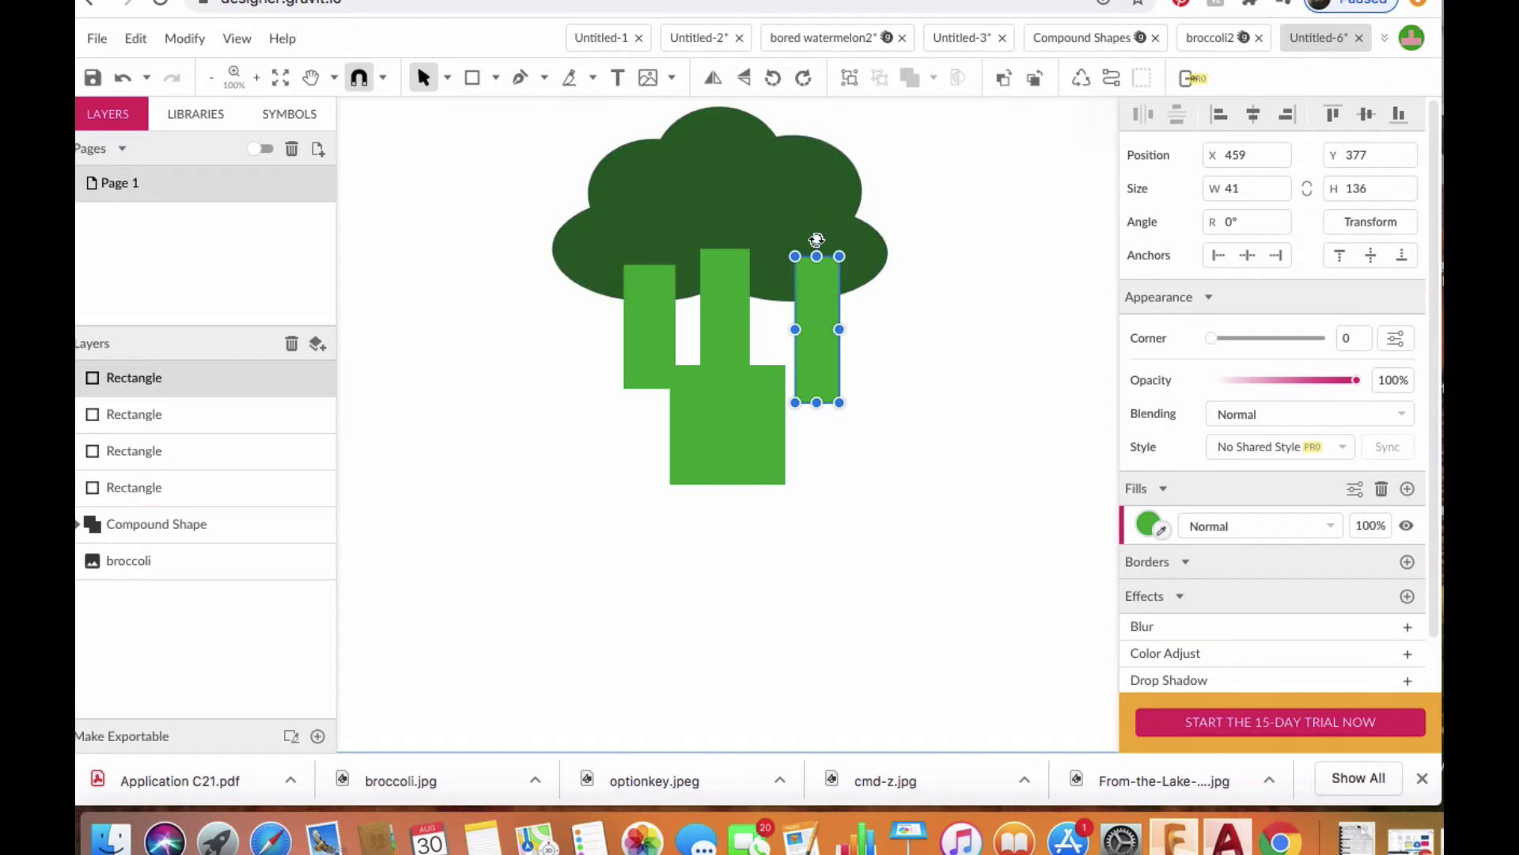
# Tilt the right narrow rectangle to about -33° and the left one to about 28°, moving both so their lower ends overlap the block.
pyautogui.moveTo(815, 239); pyautogui.dragTo(868, 253)
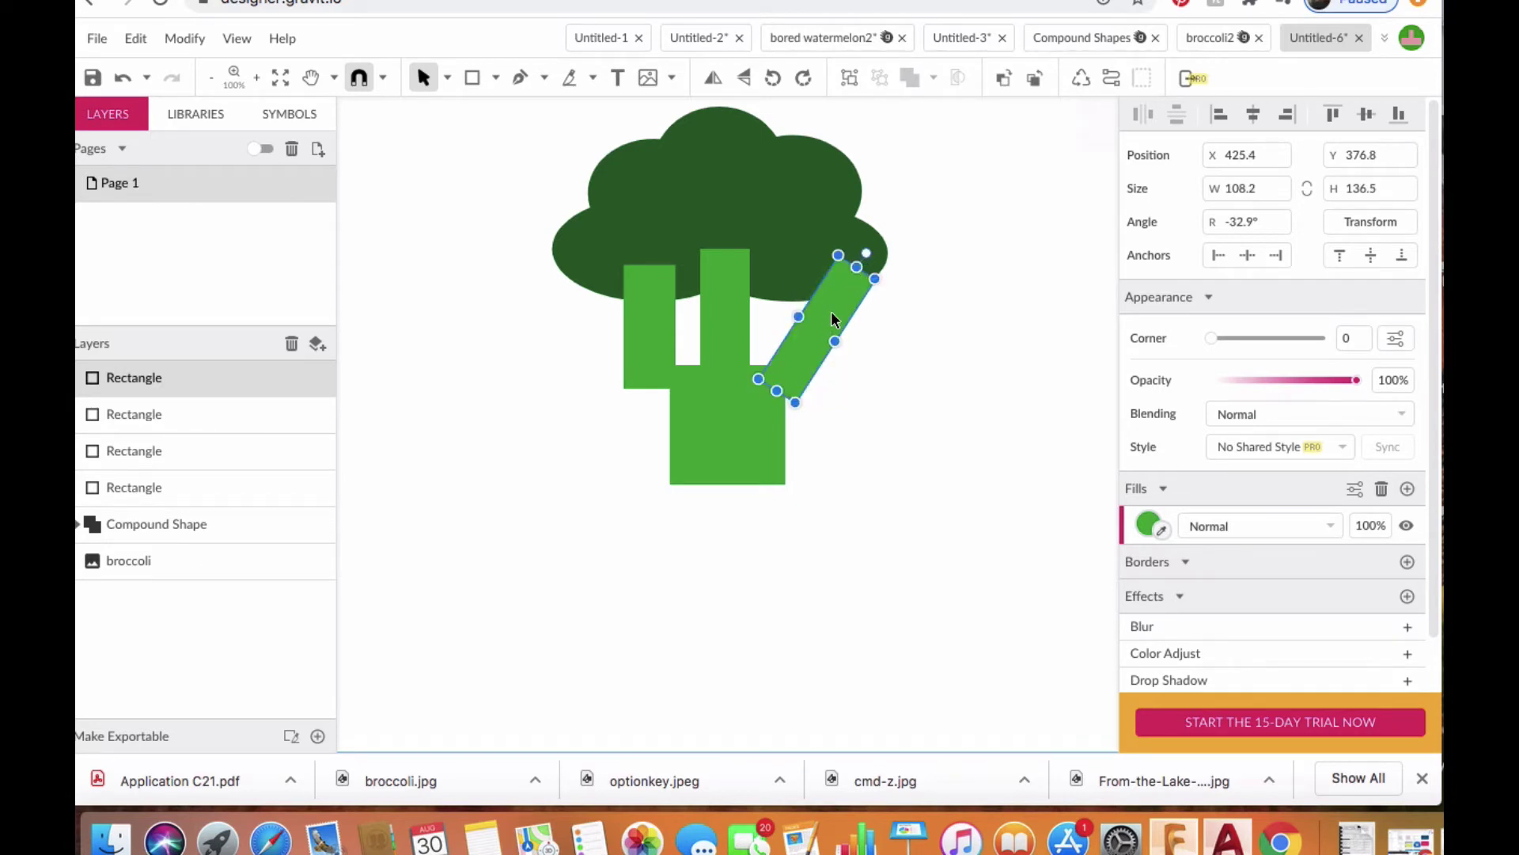
pyautogui.moveTo(831, 313); pyautogui.dragTo(812, 315)
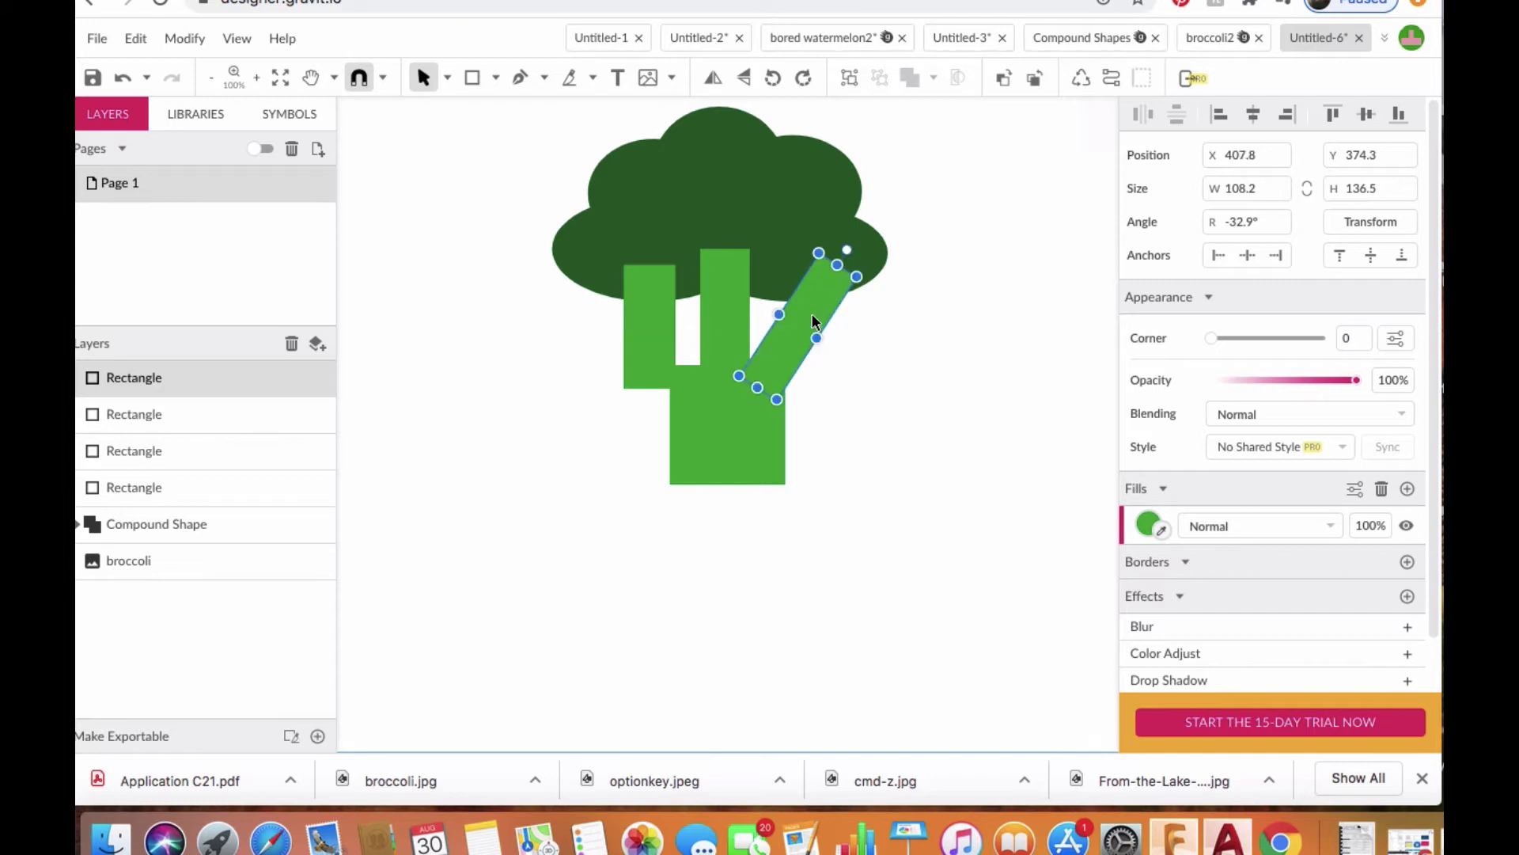
pyautogui.click(651, 330)
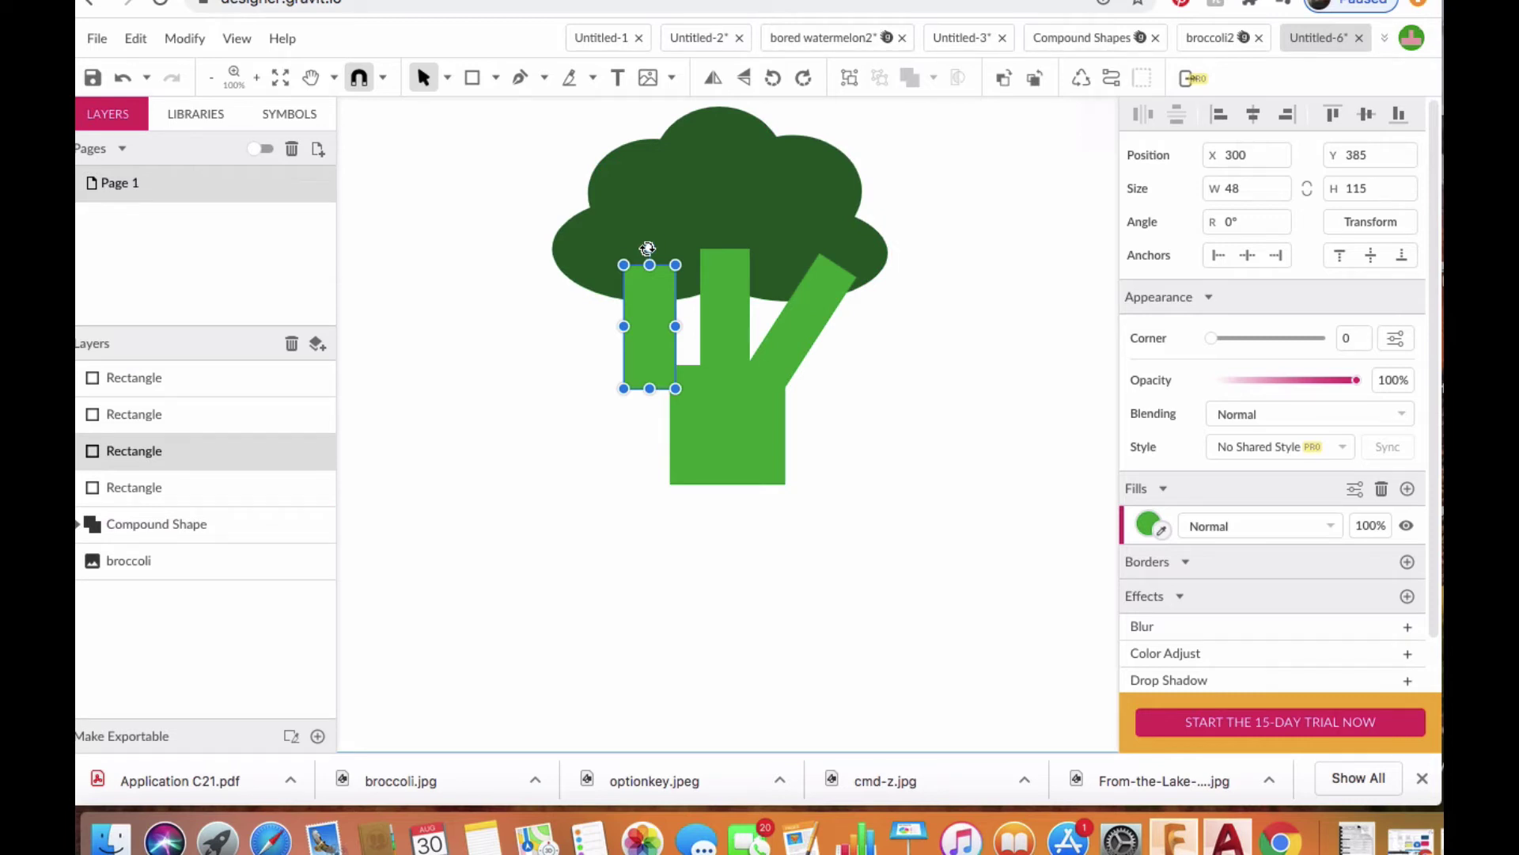
pyautogui.moveTo(648, 248)
pyautogui.mouseDown()
pyautogui.moveTo(605, 271)
pyautogui.moveTo(616, 261)
pyautogui.mouseUp()
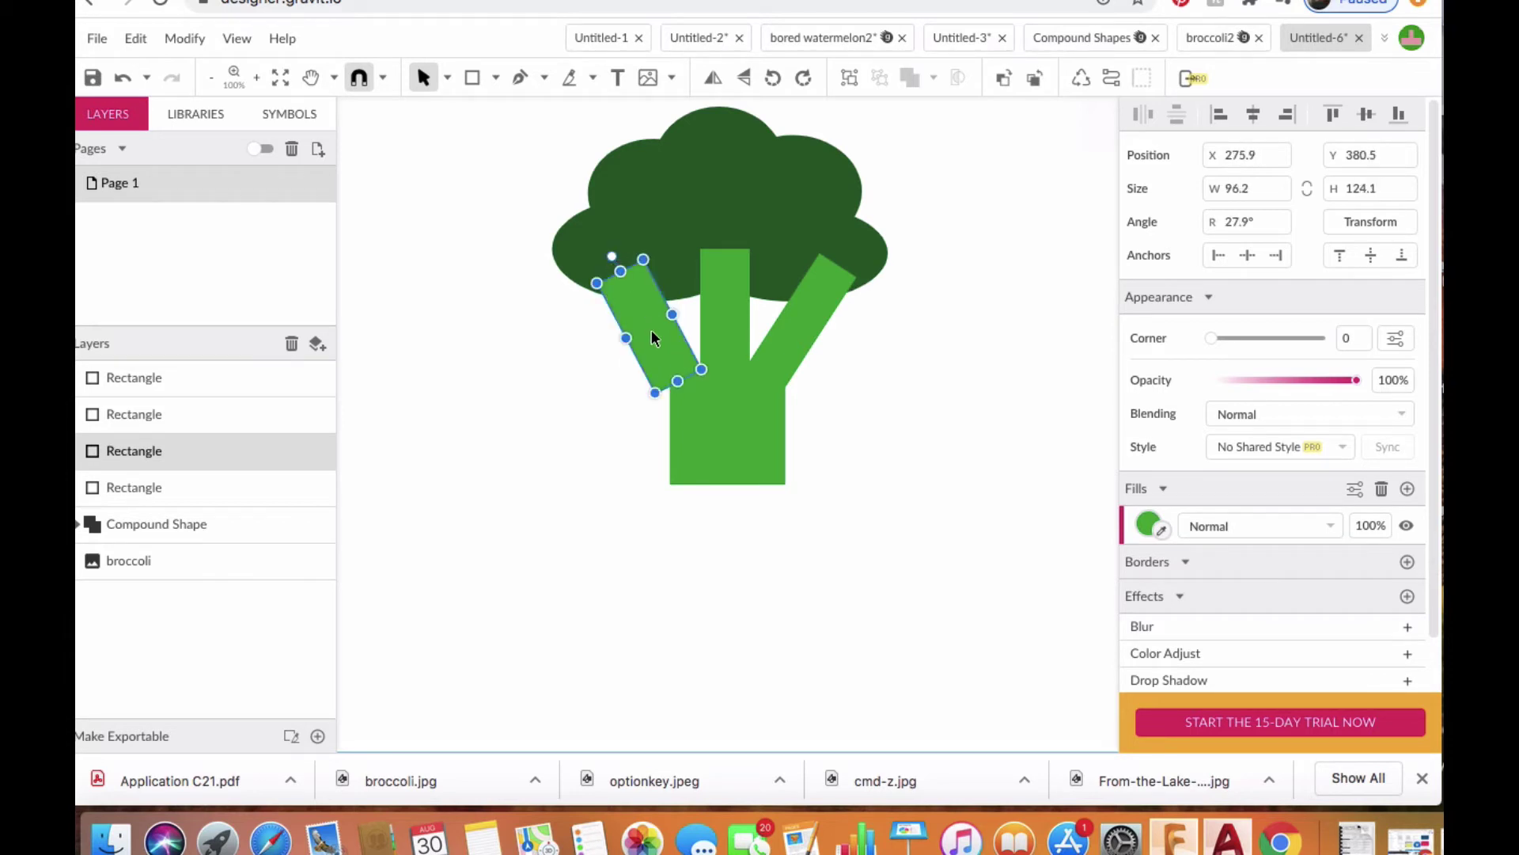
pyautogui.moveTo(661, 329); pyautogui.dragTo(685, 322)
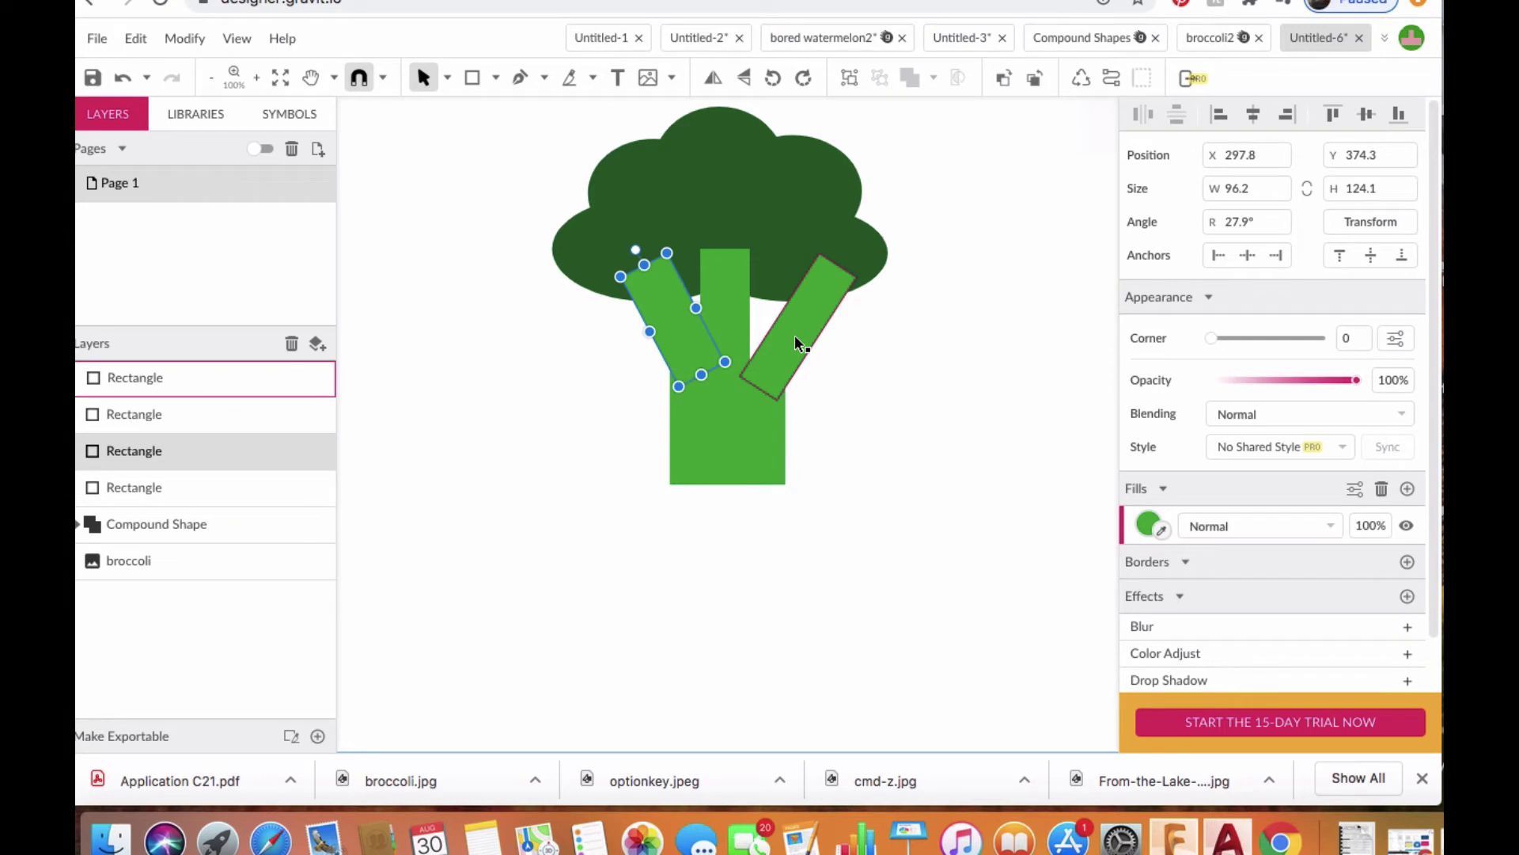
pyautogui.moveTo(798, 343); pyautogui.dragTo(788, 339)
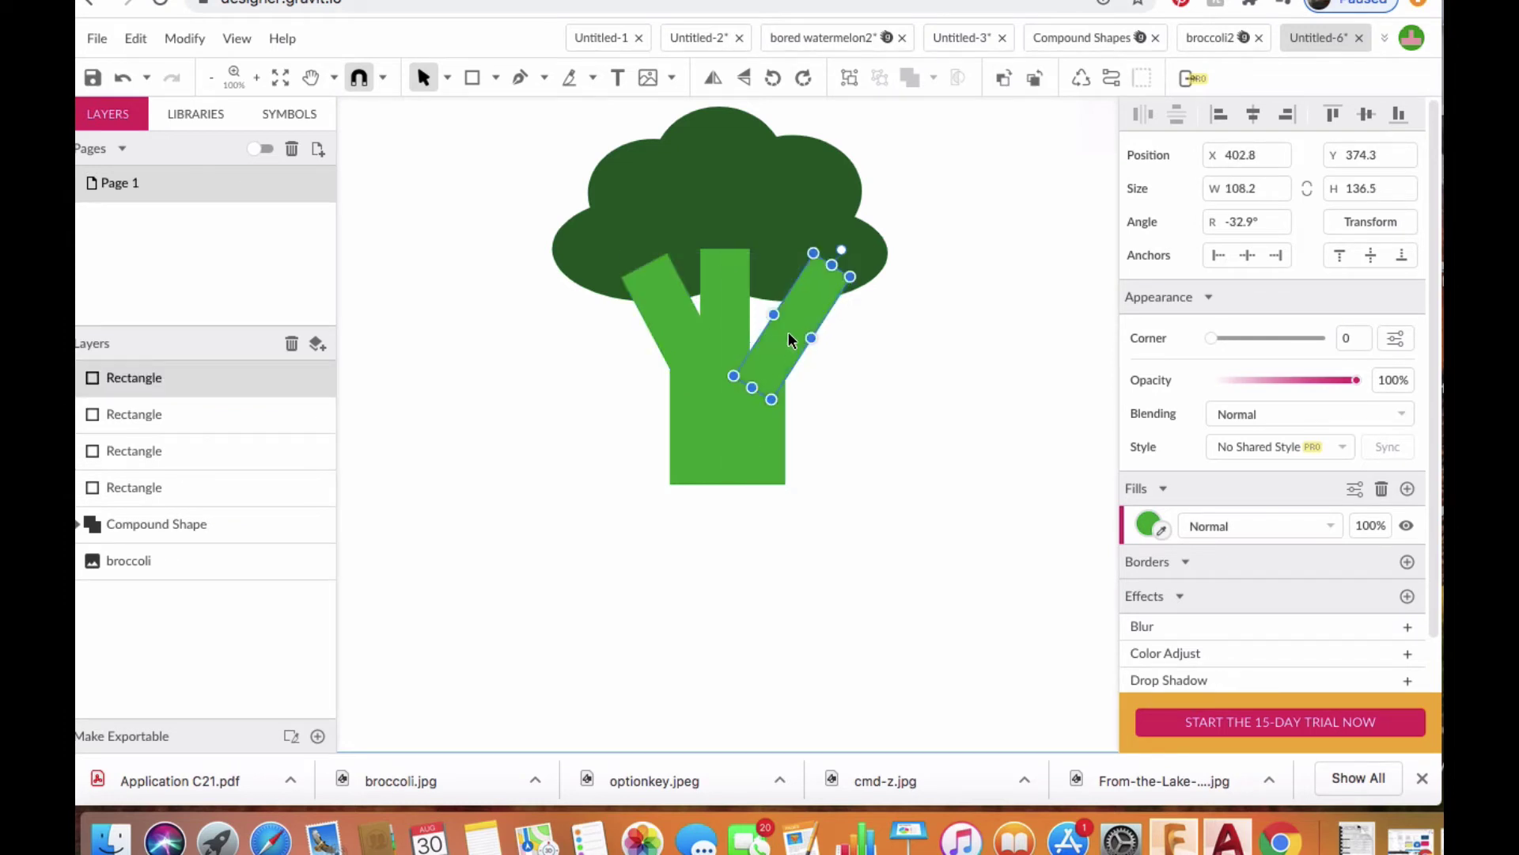
pyautogui.click(836, 405)
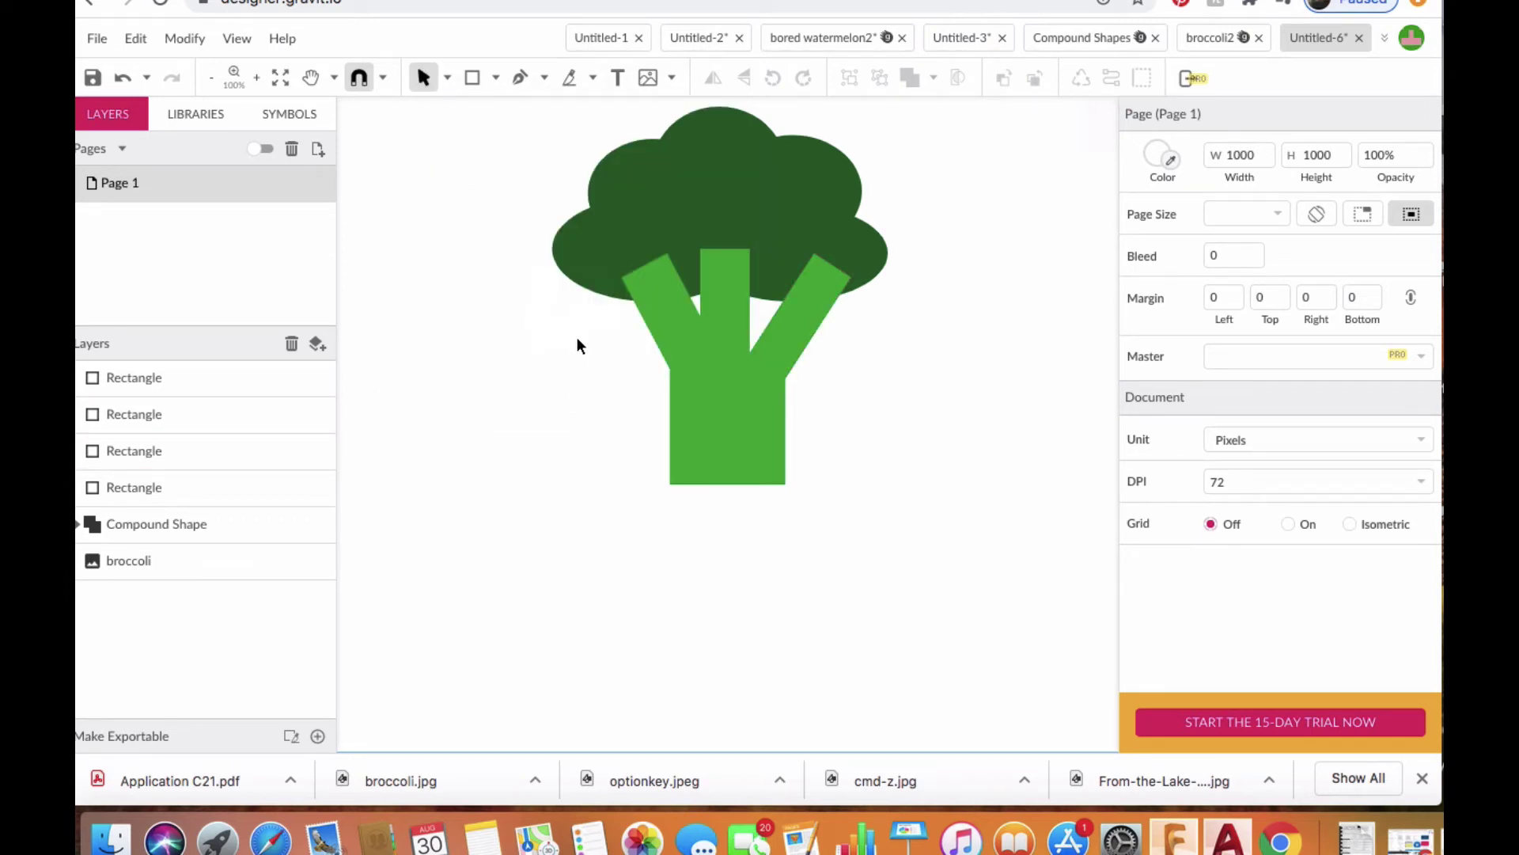
# Merge the four light green rectangles with Union and convert the resulting stalk to a path.
pyautogui.moveTo(577, 337); pyautogui.dragTo(832, 435)
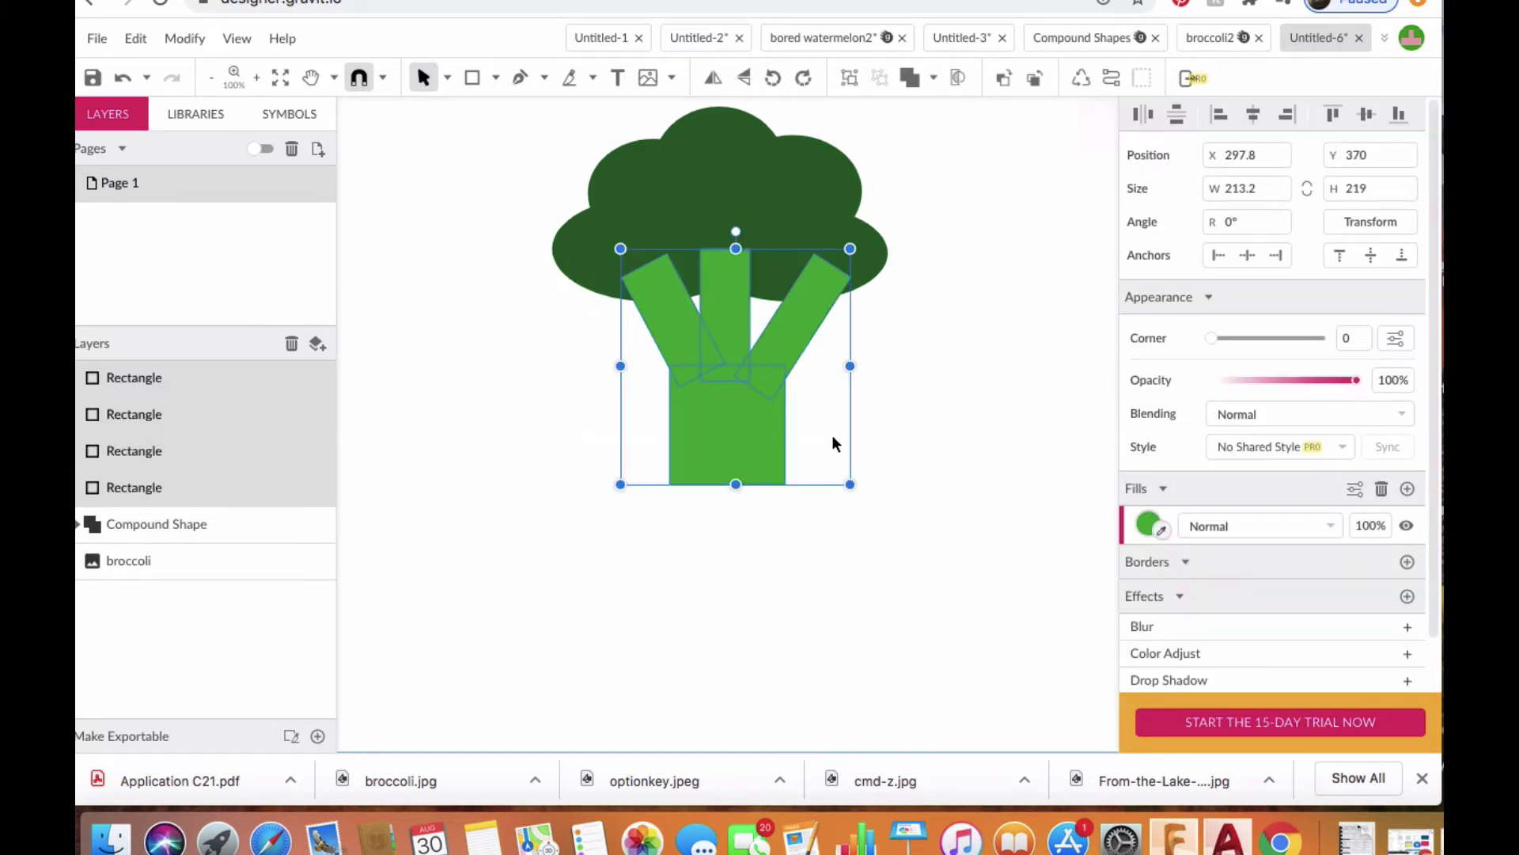
pyautogui.click(931, 79)
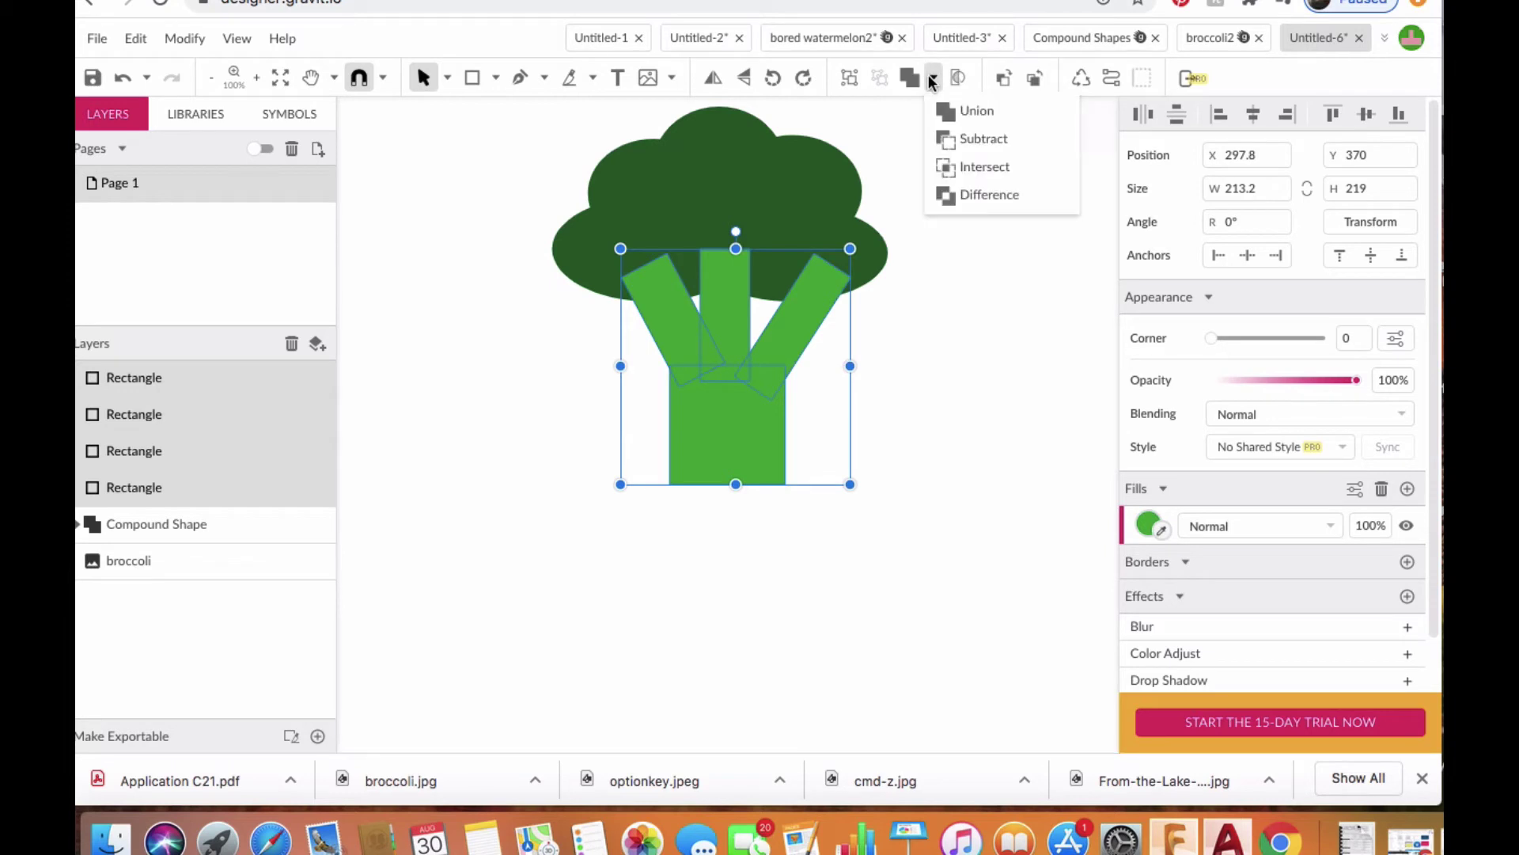
pyautogui.click(952, 111)
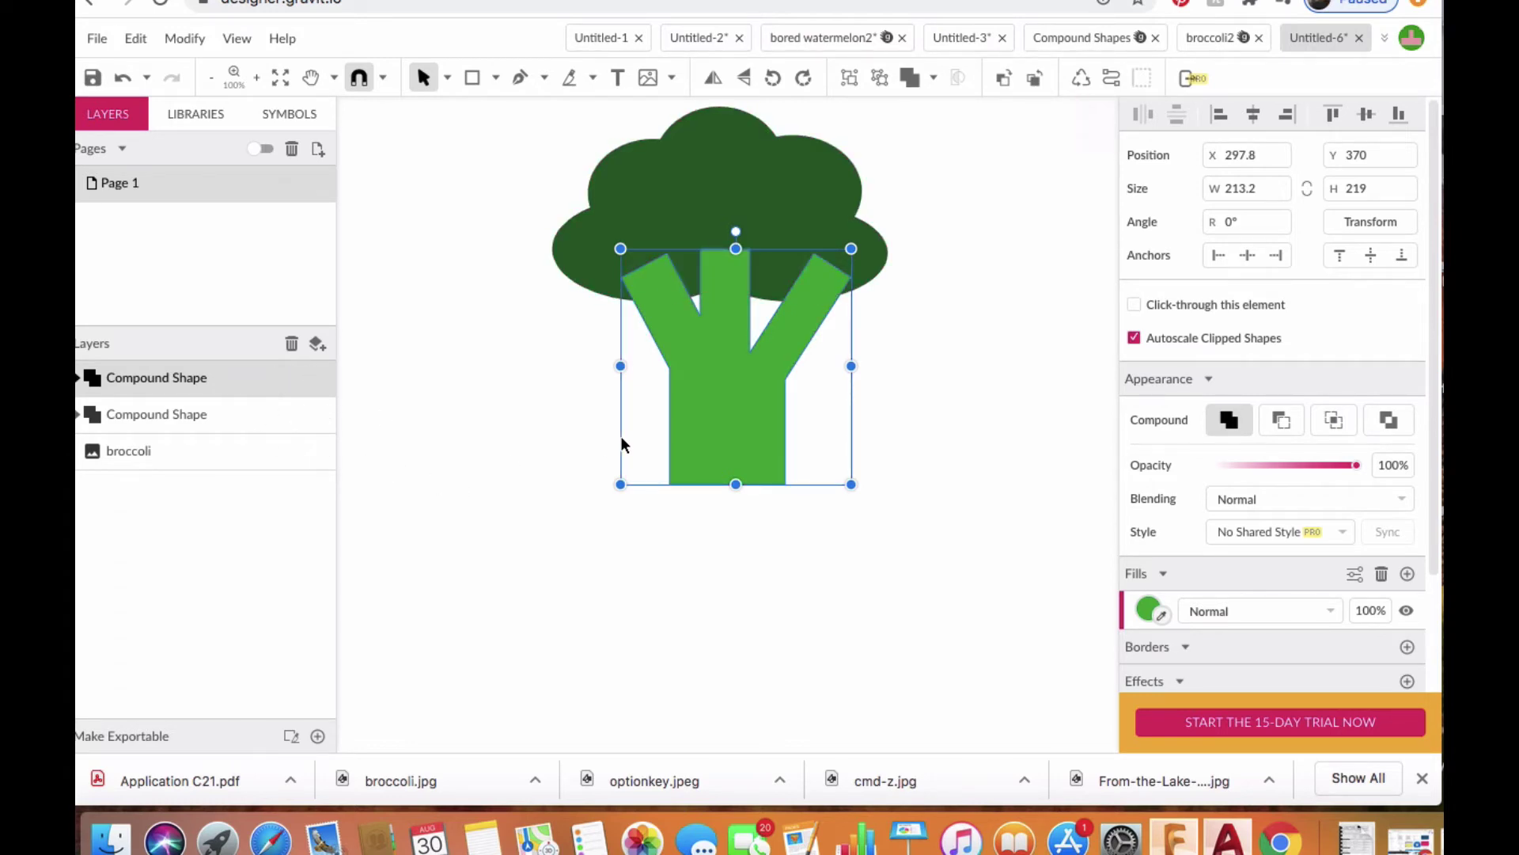
pyautogui.click(530, 428)
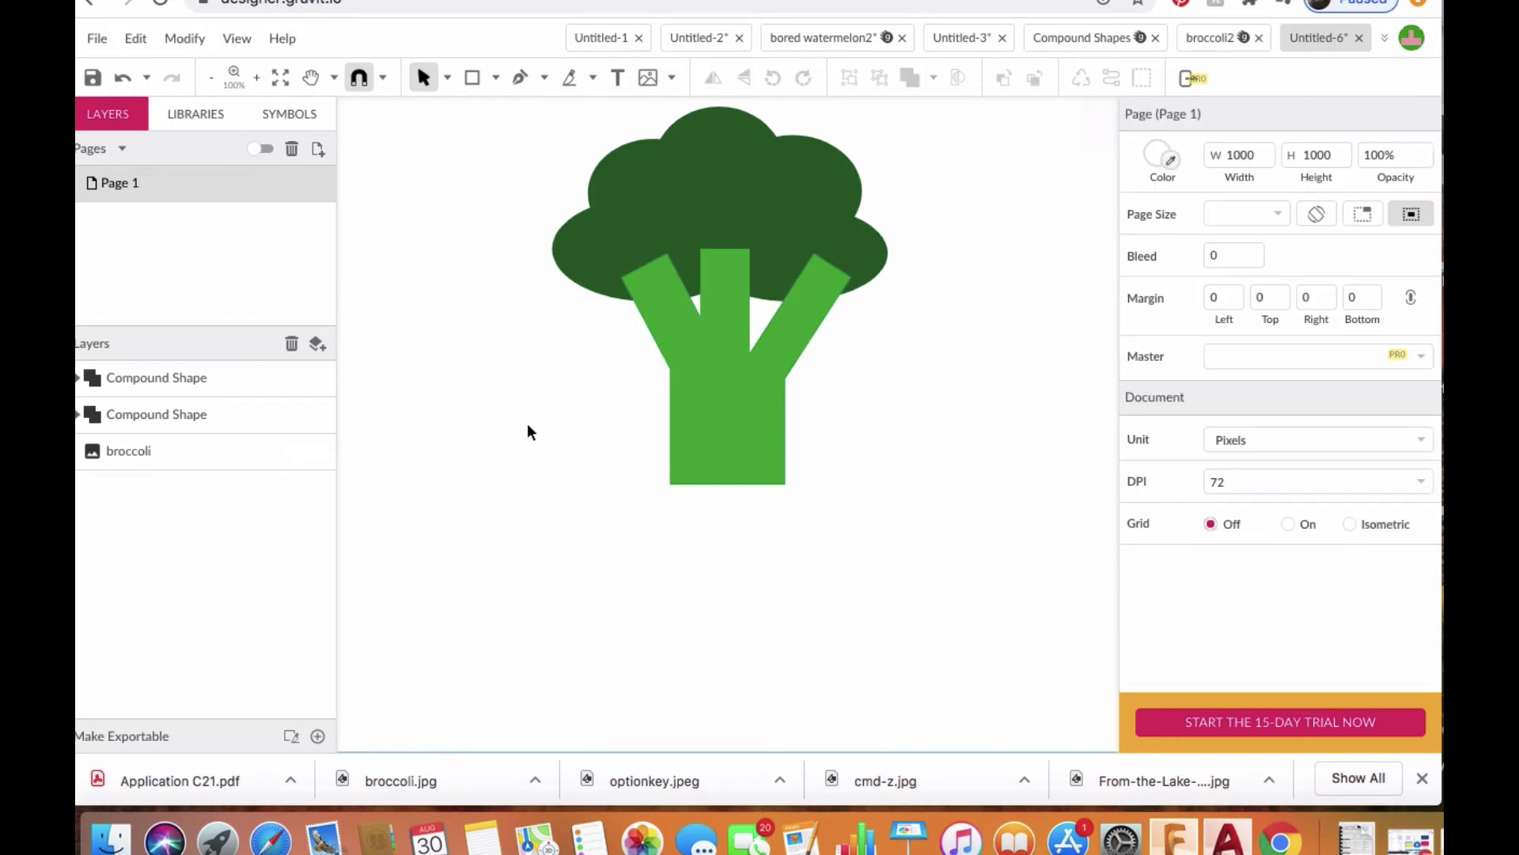
pyautogui.click(741, 428)
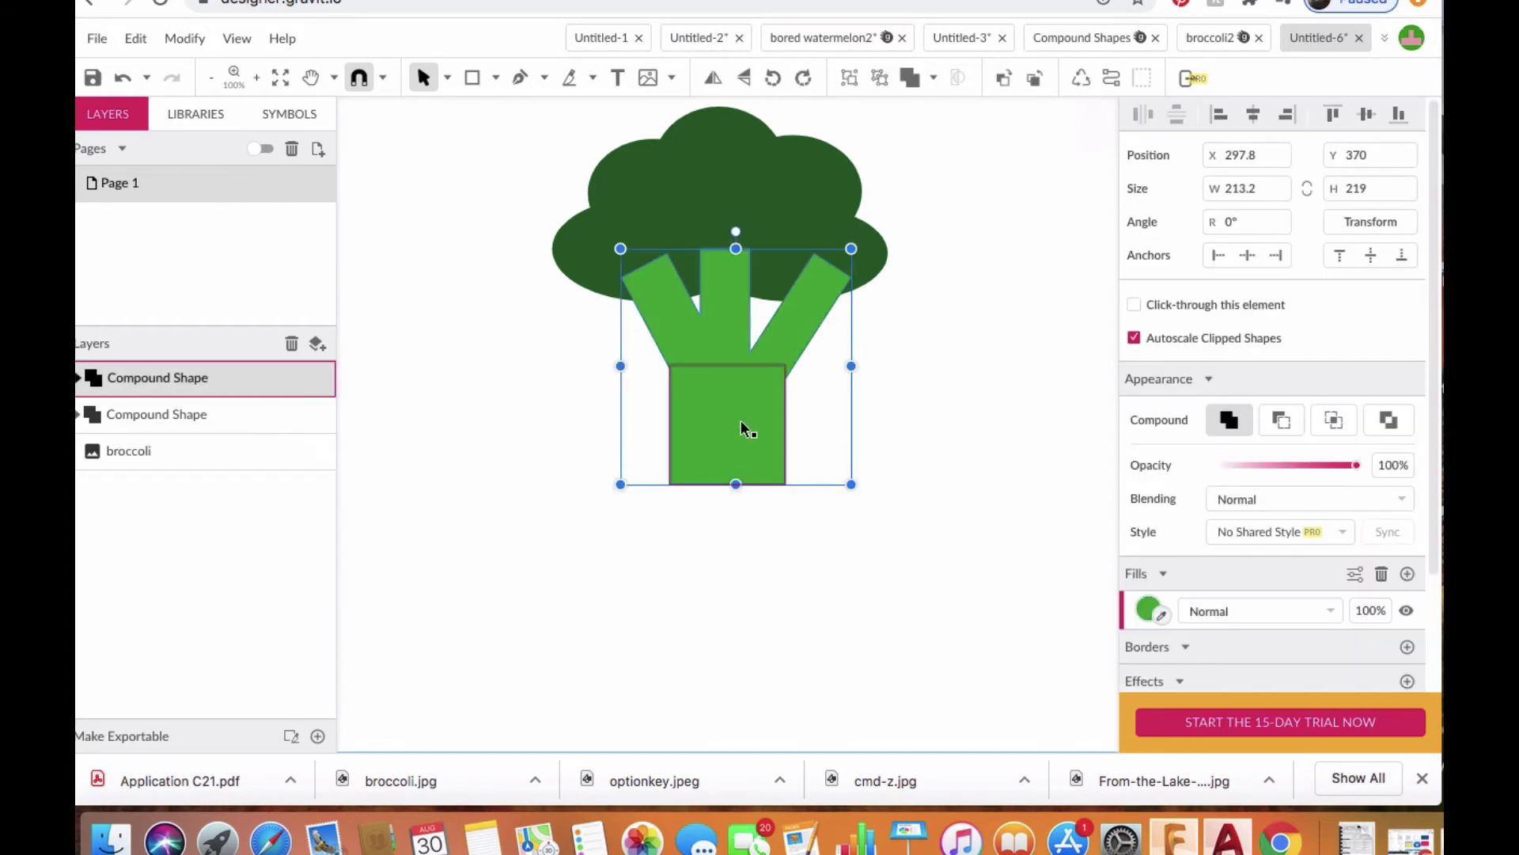
pyautogui.click(1111, 75)
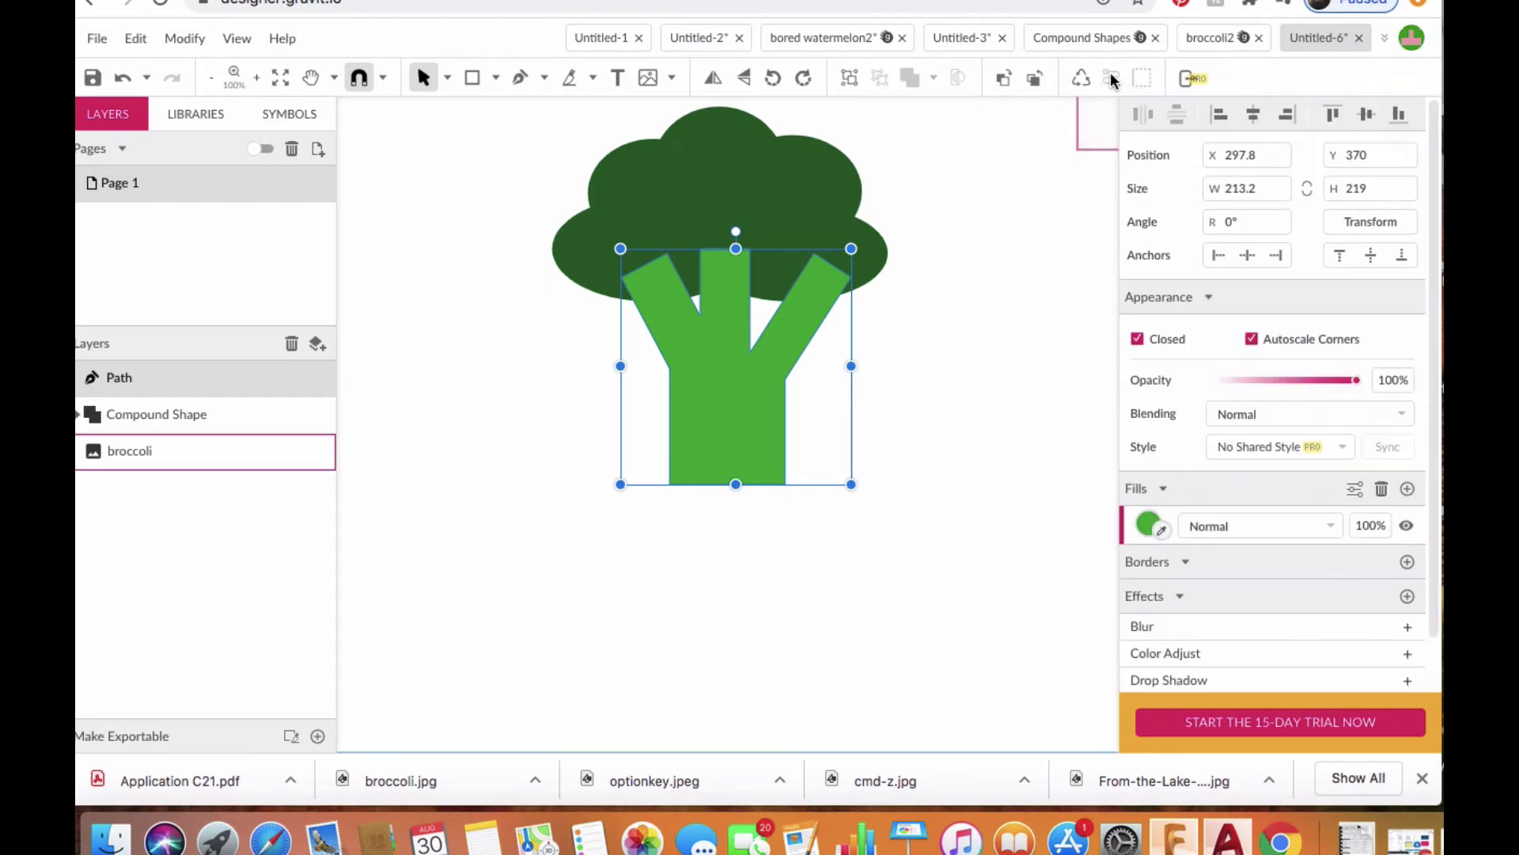
# Subselect the node at the stalk's left bend, make its joint Disconnected, and pull its lower handle inward to curve the trunk's left side.
pyautogui.click(447, 80)
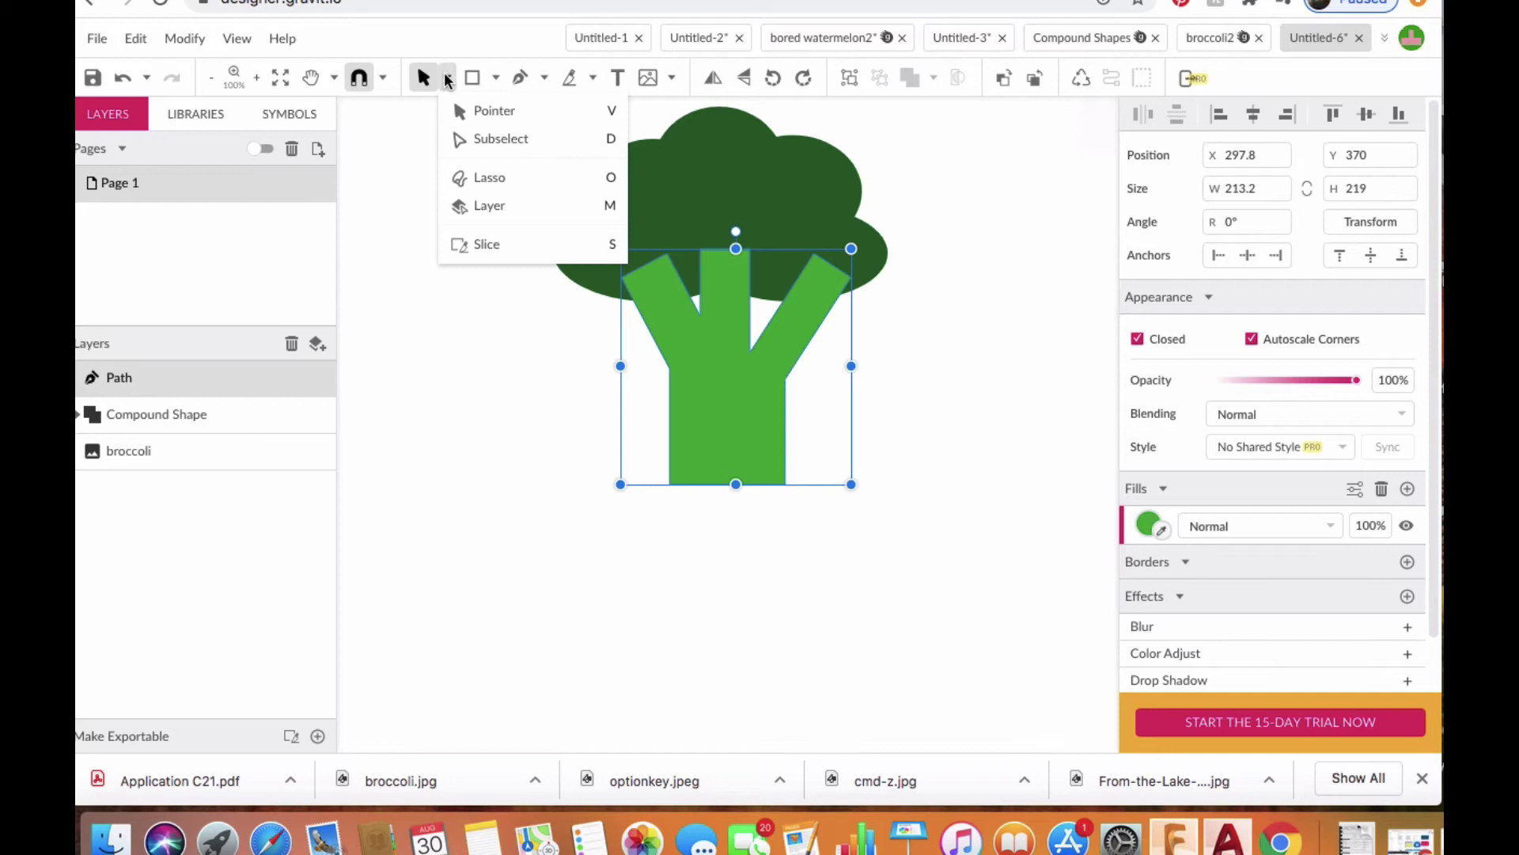
pyautogui.click(489, 142)
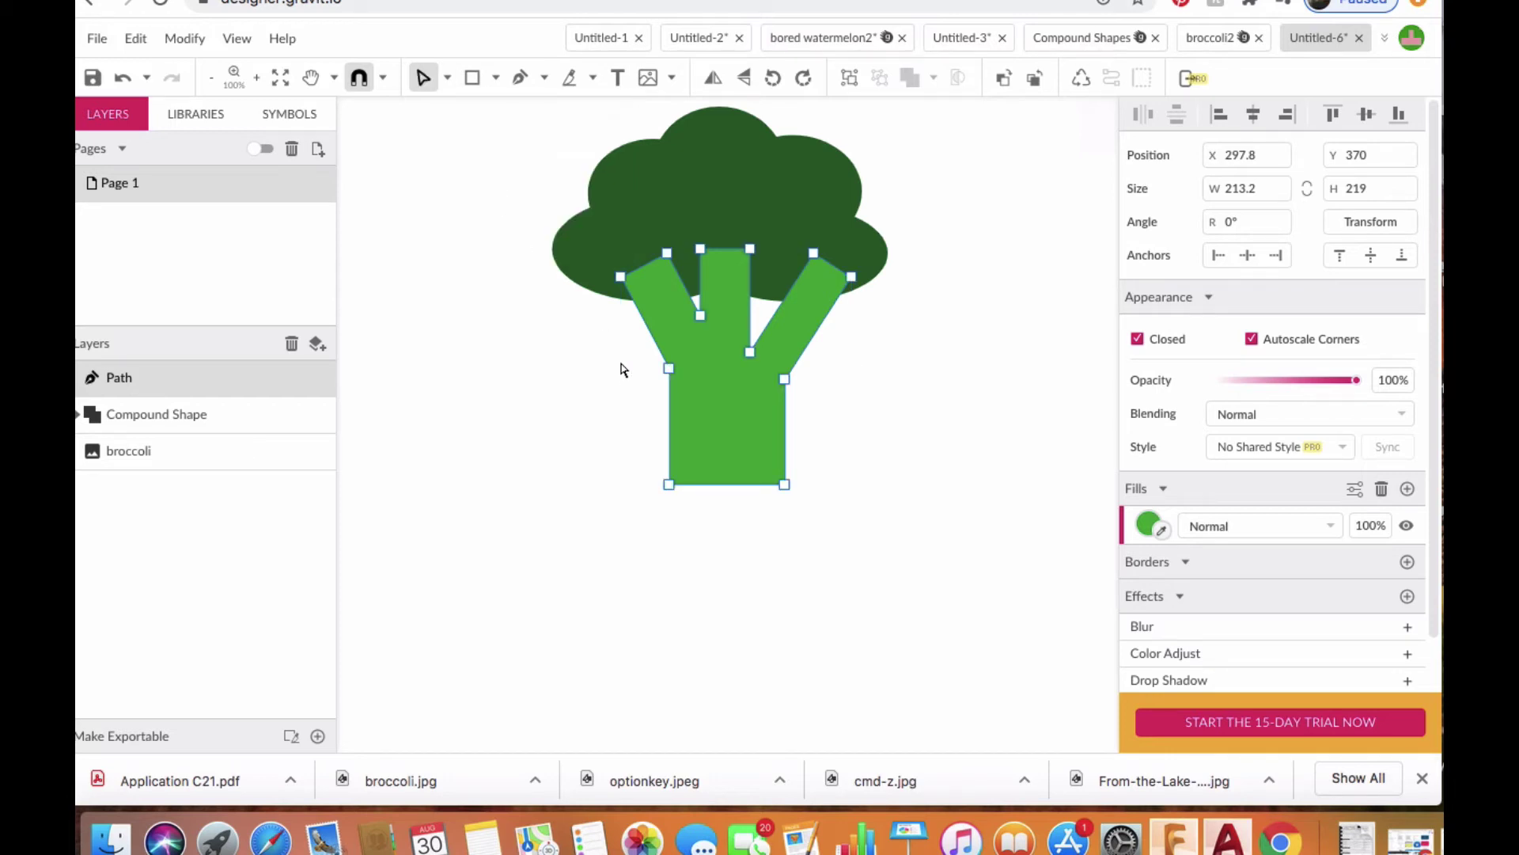
pyautogui.moveTo(620, 342); pyautogui.dragTo(722, 402)
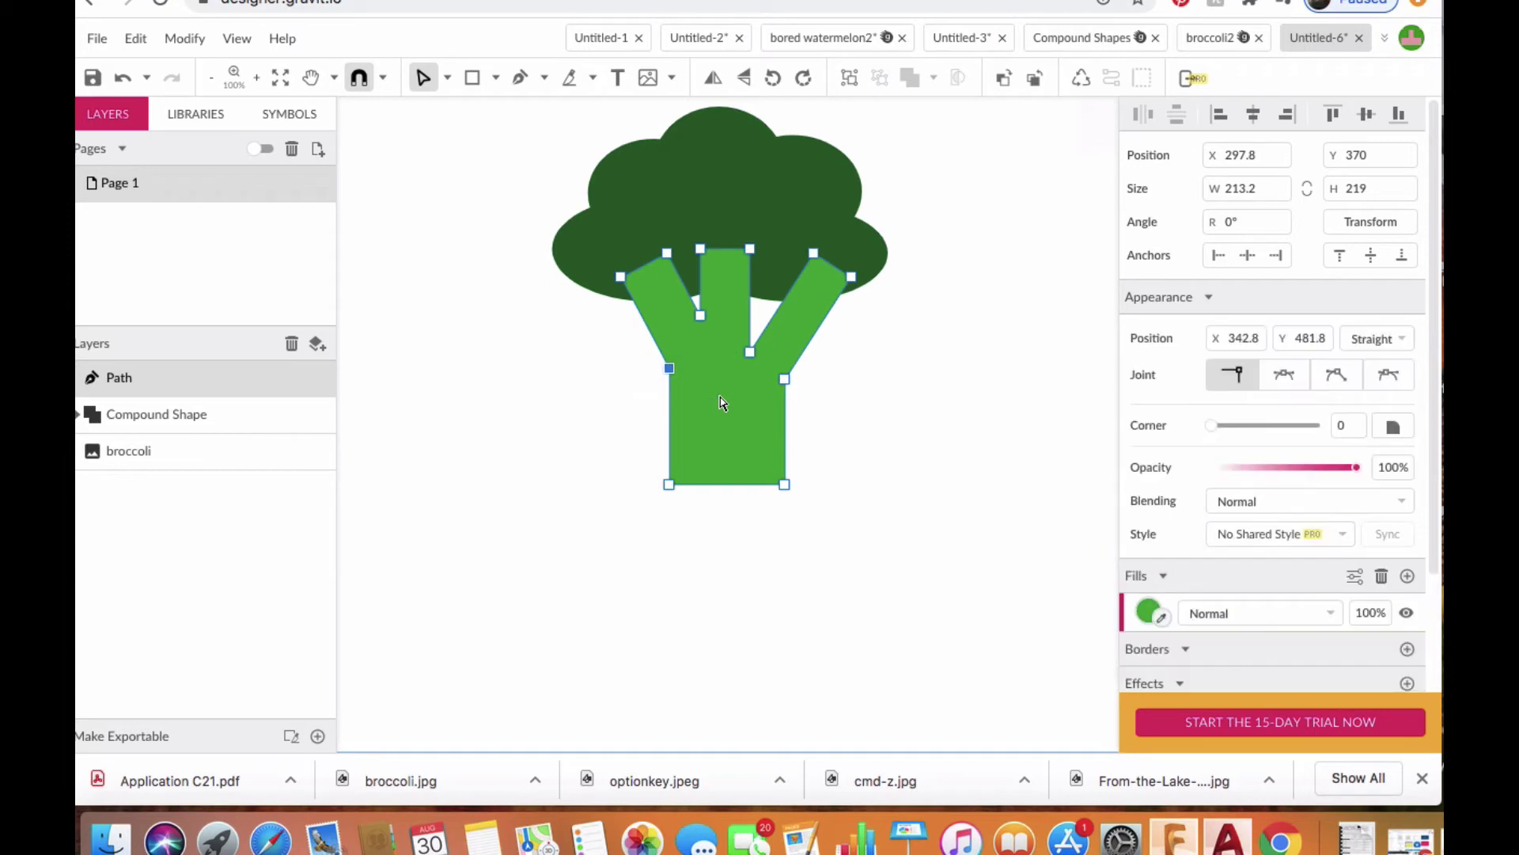
pyautogui.click(1334, 378)
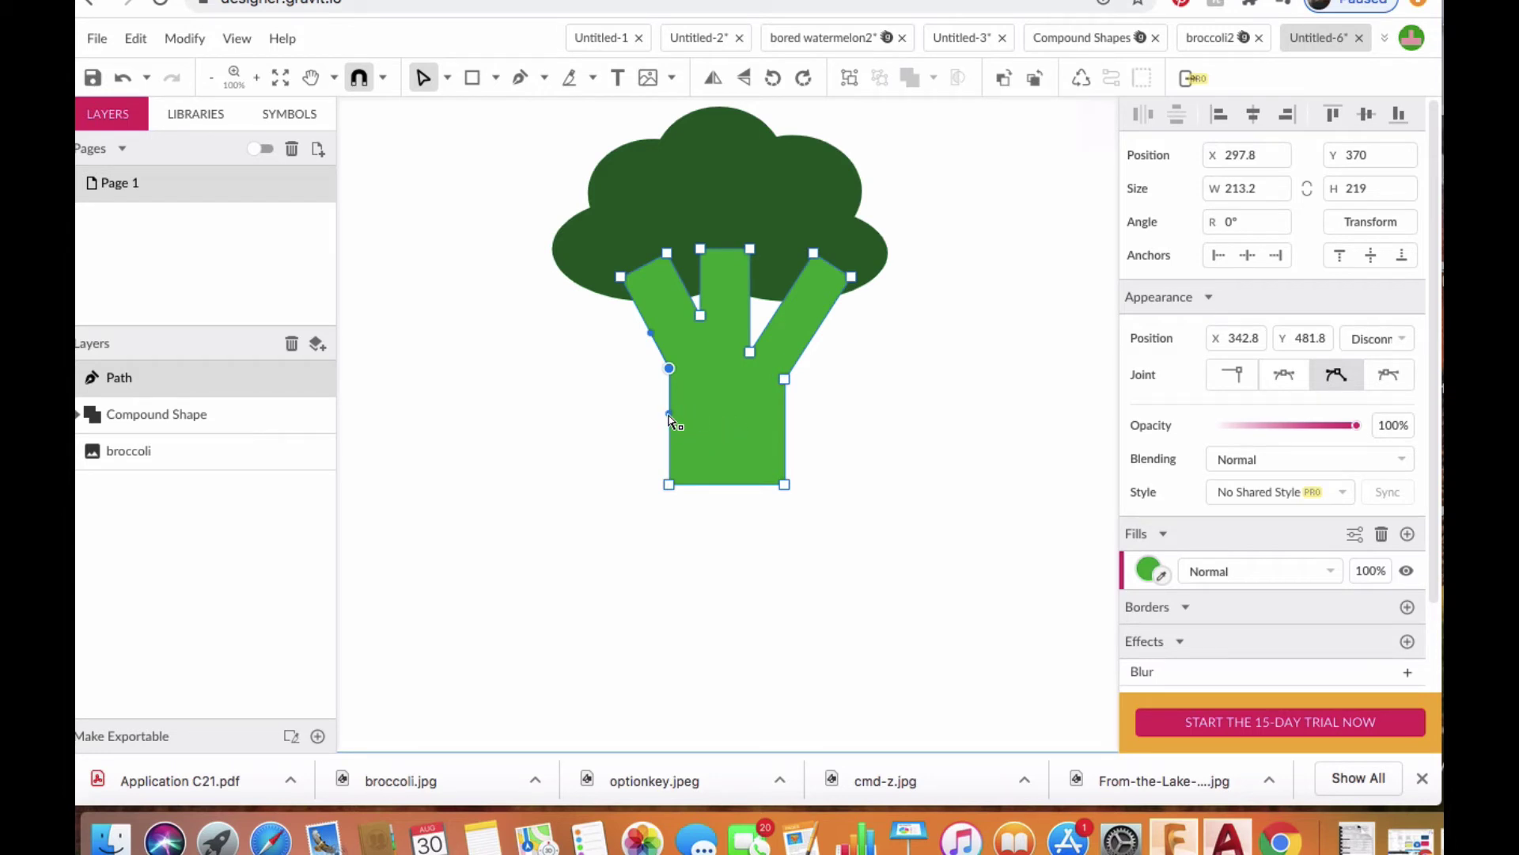
pyautogui.moveTo(669, 413); pyautogui.dragTo(689, 413)
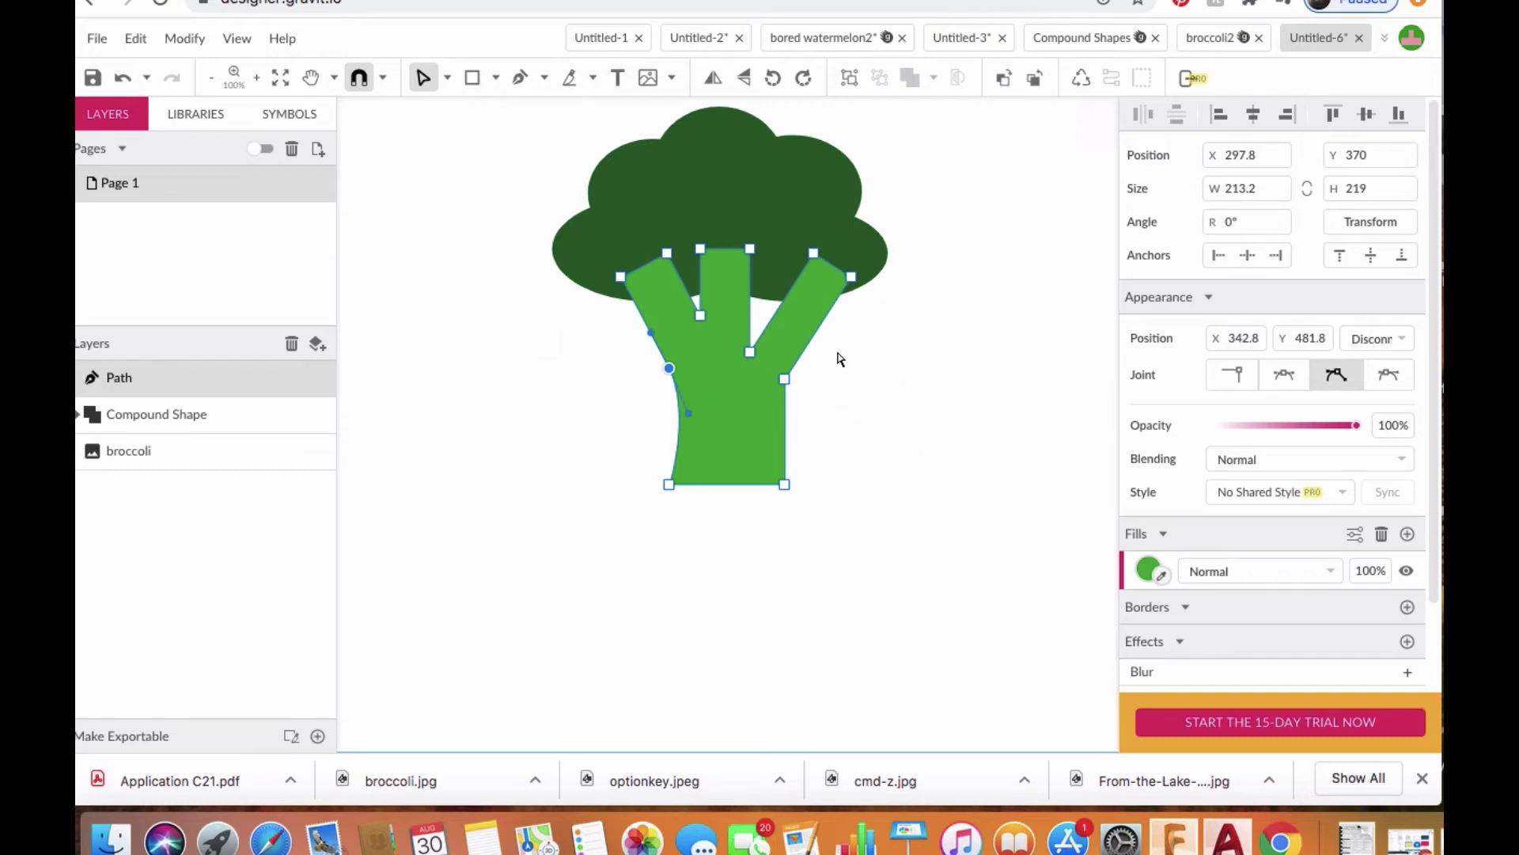
# Make the node at the stalk's right bend Disconnected and pull its lower handle inward to curve the trunk's right side.
pyautogui.moveTo(833, 361); pyautogui.dragTo(756, 408)
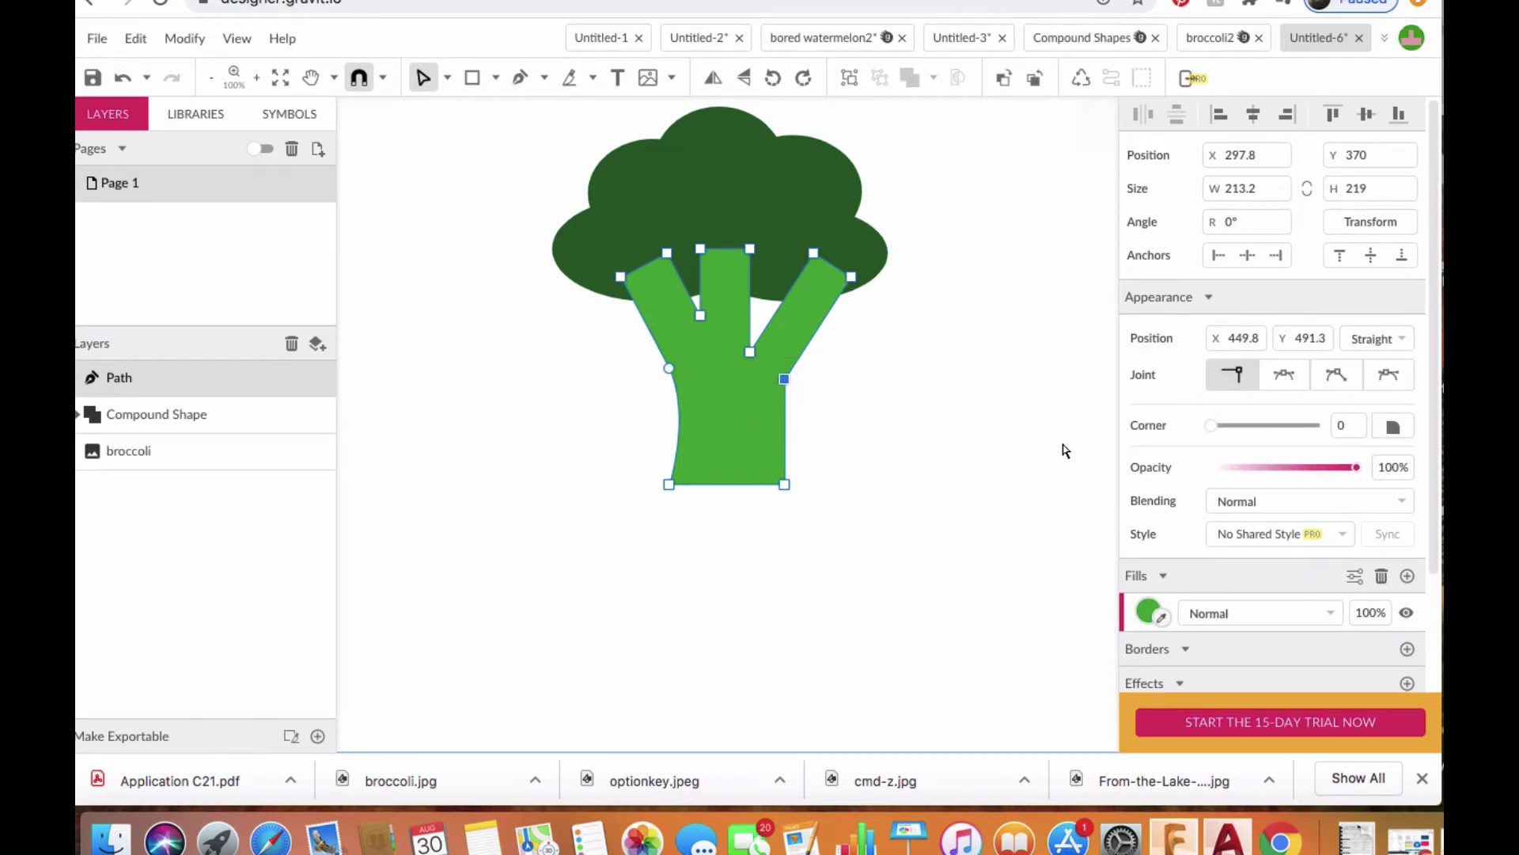
pyautogui.click(1336, 372)
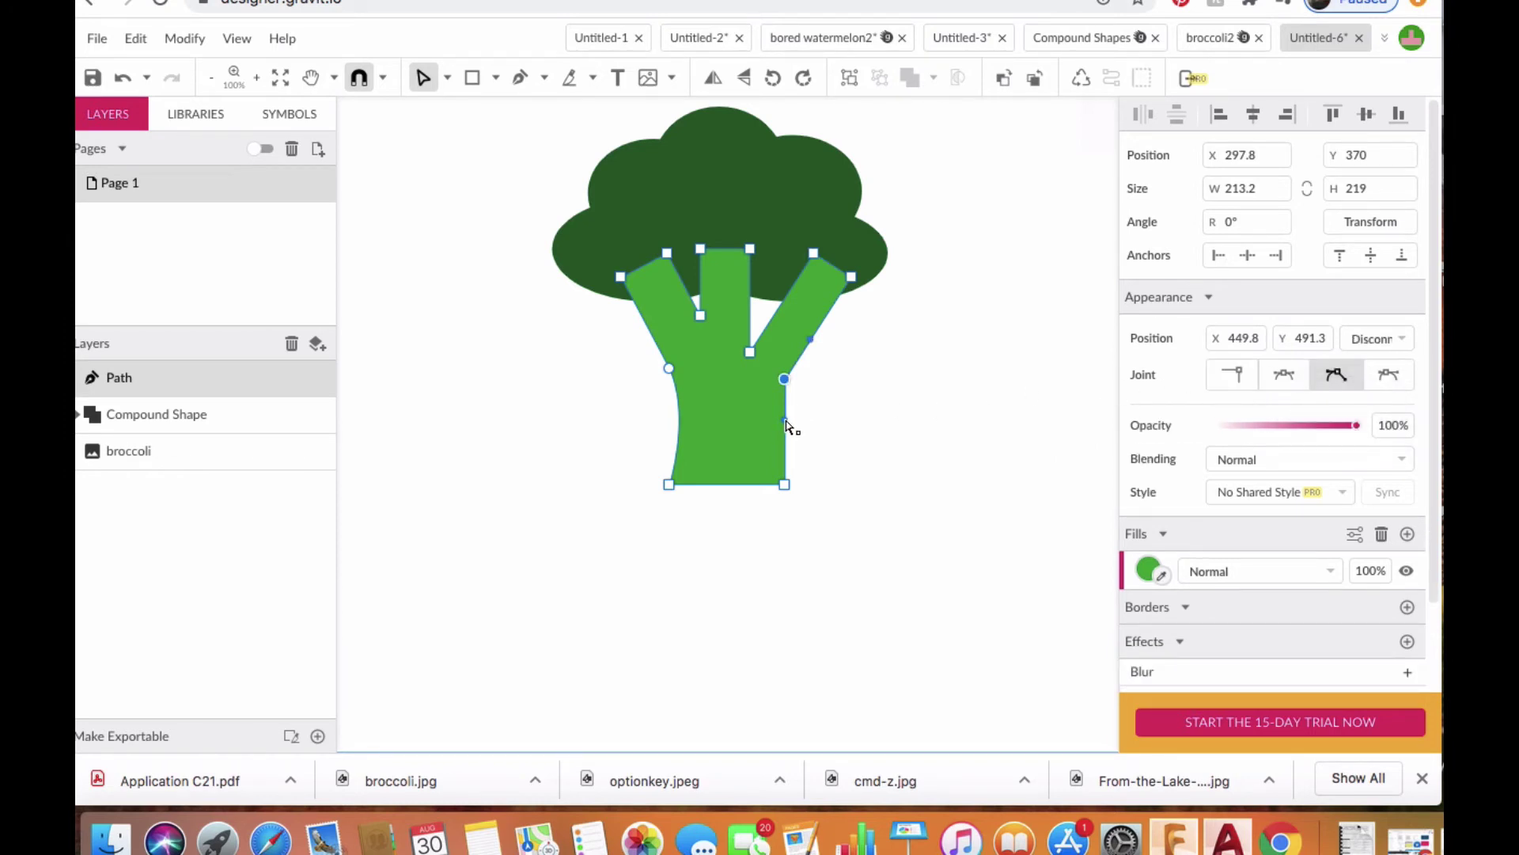
pyautogui.moveTo(786, 425); pyautogui.dragTo(773, 433)
# Narrow the stalk's base by moving its bottom-left corner node to X 359 and its bottom-right one to X 441.
pyautogui.moveTo(669, 486); pyautogui.dragTo(688, 485)
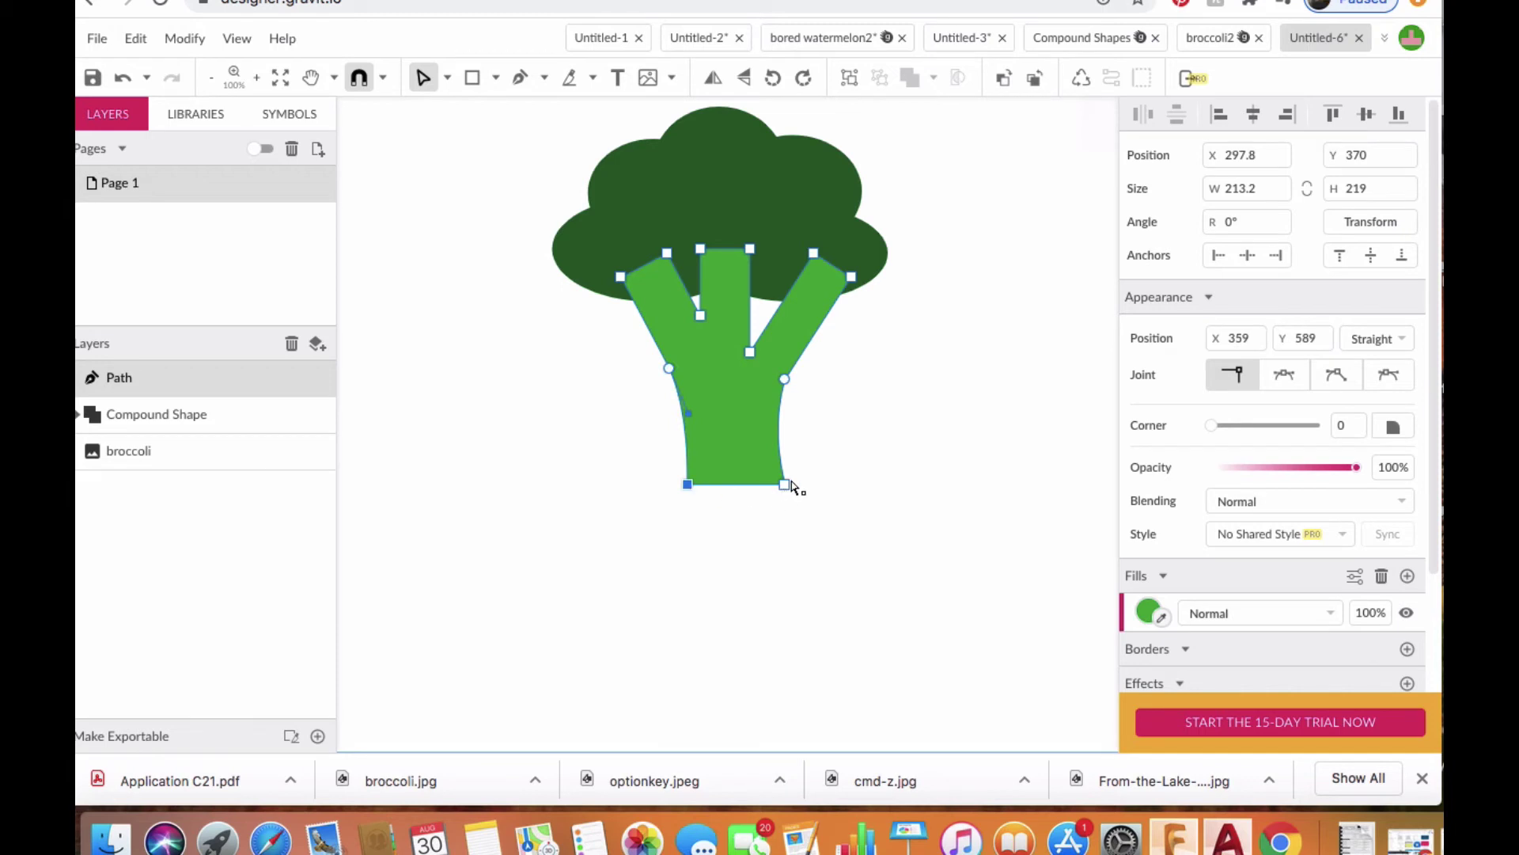
pyautogui.moveTo(786, 486); pyautogui.dragTo(776, 486)
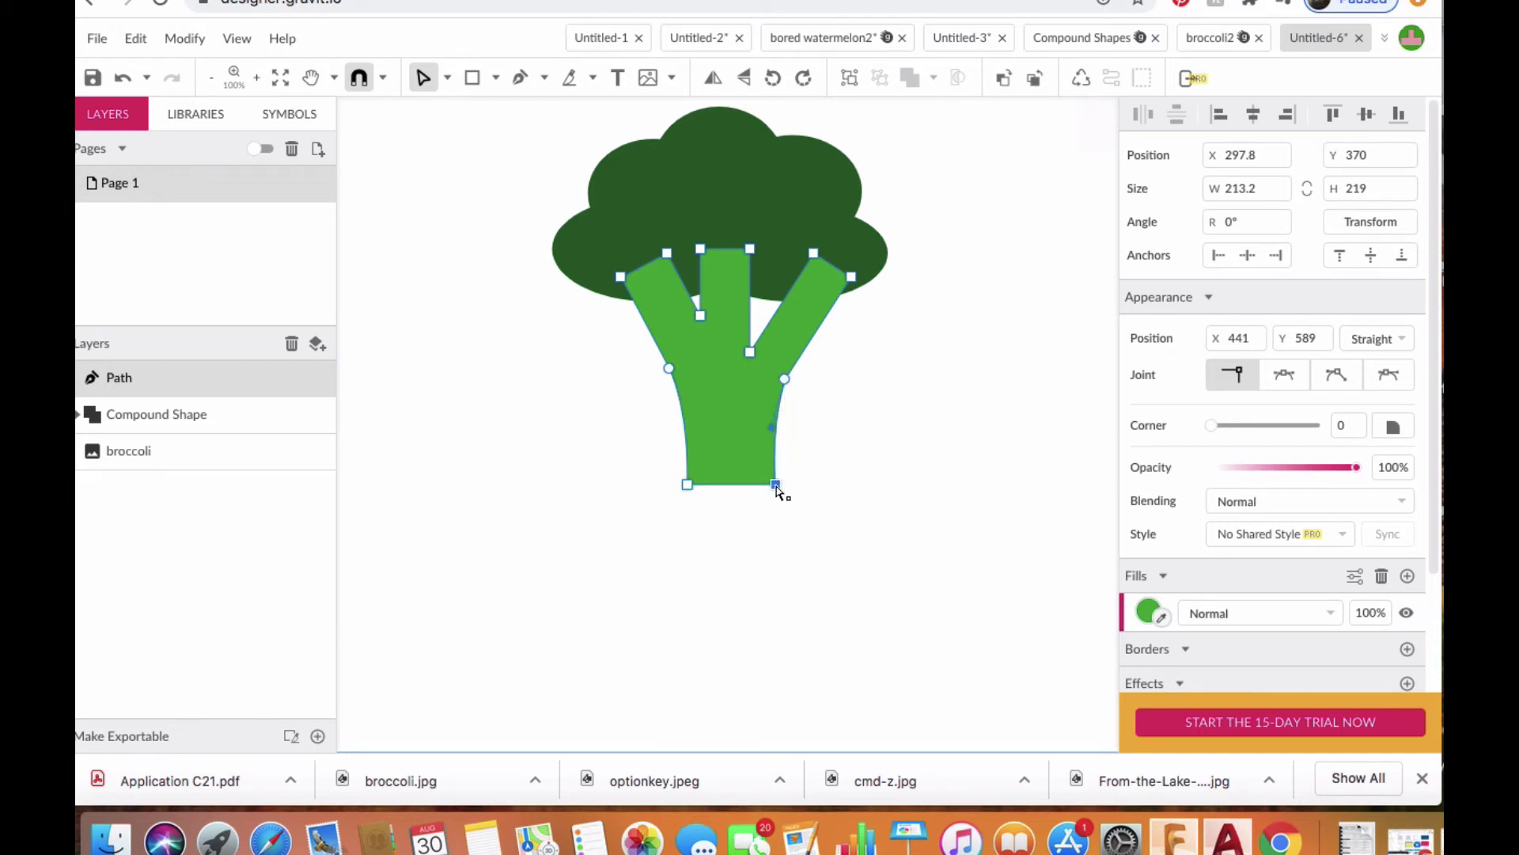
pyautogui.click(892, 517)
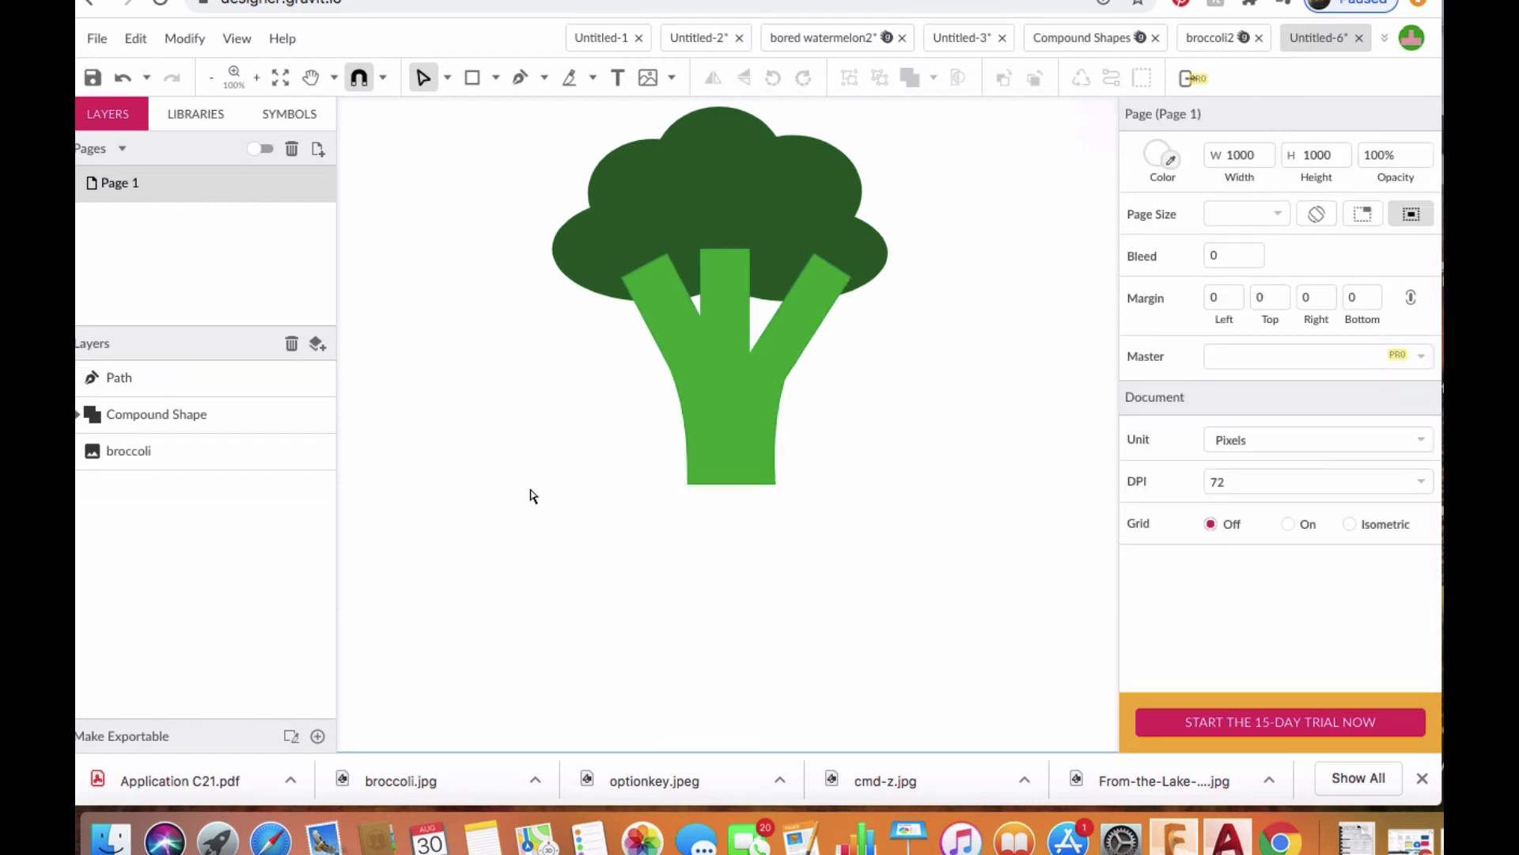
# Move the stalk path beneath the crown's compound shape in the layer order, keeping it above the broccoli photo.
pyautogui.click(237, 417)
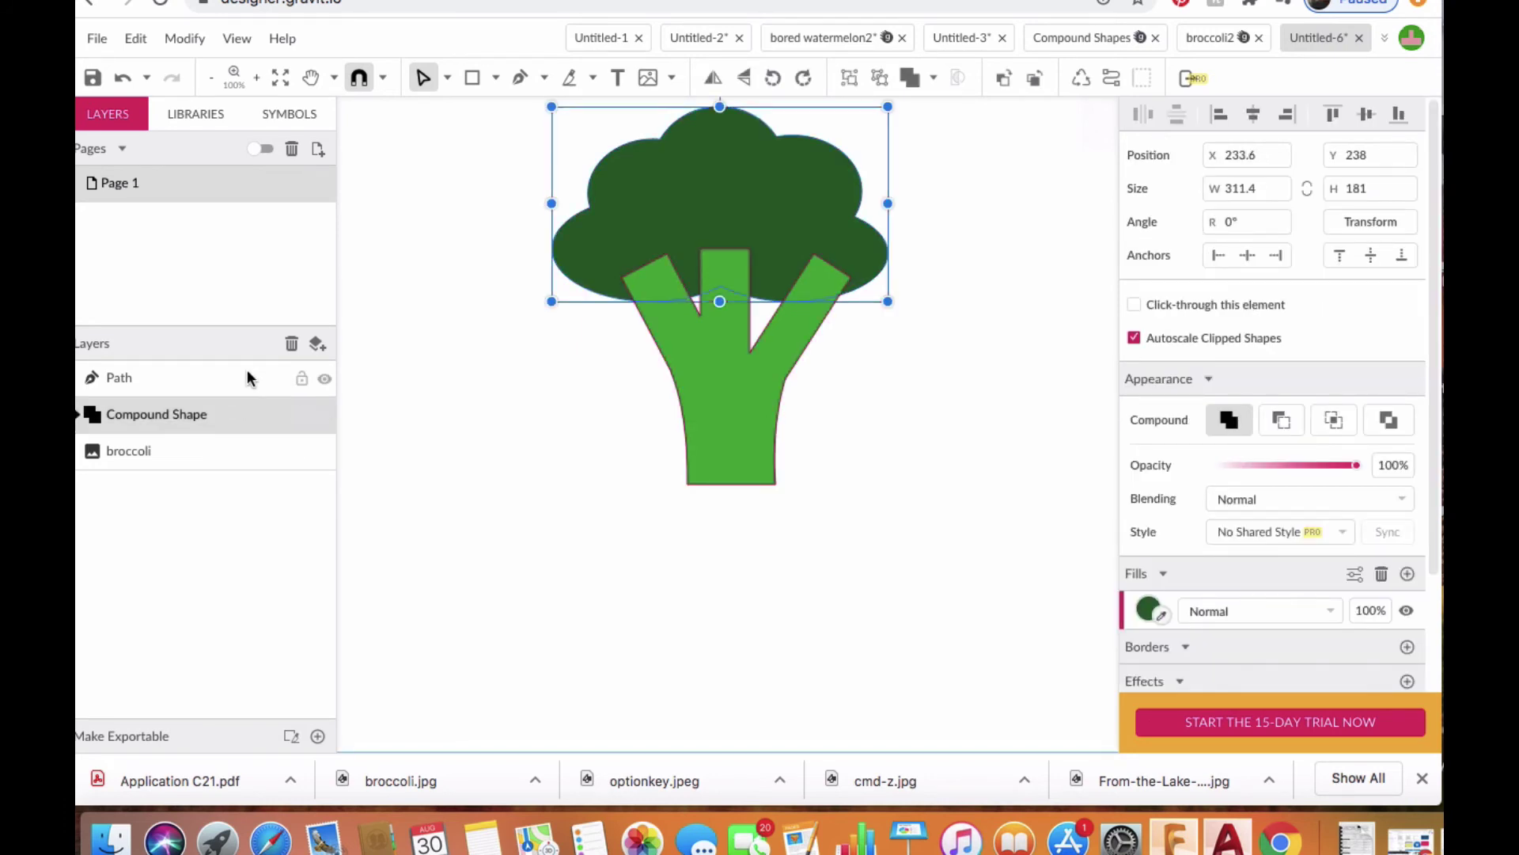
pyautogui.click(247, 370)
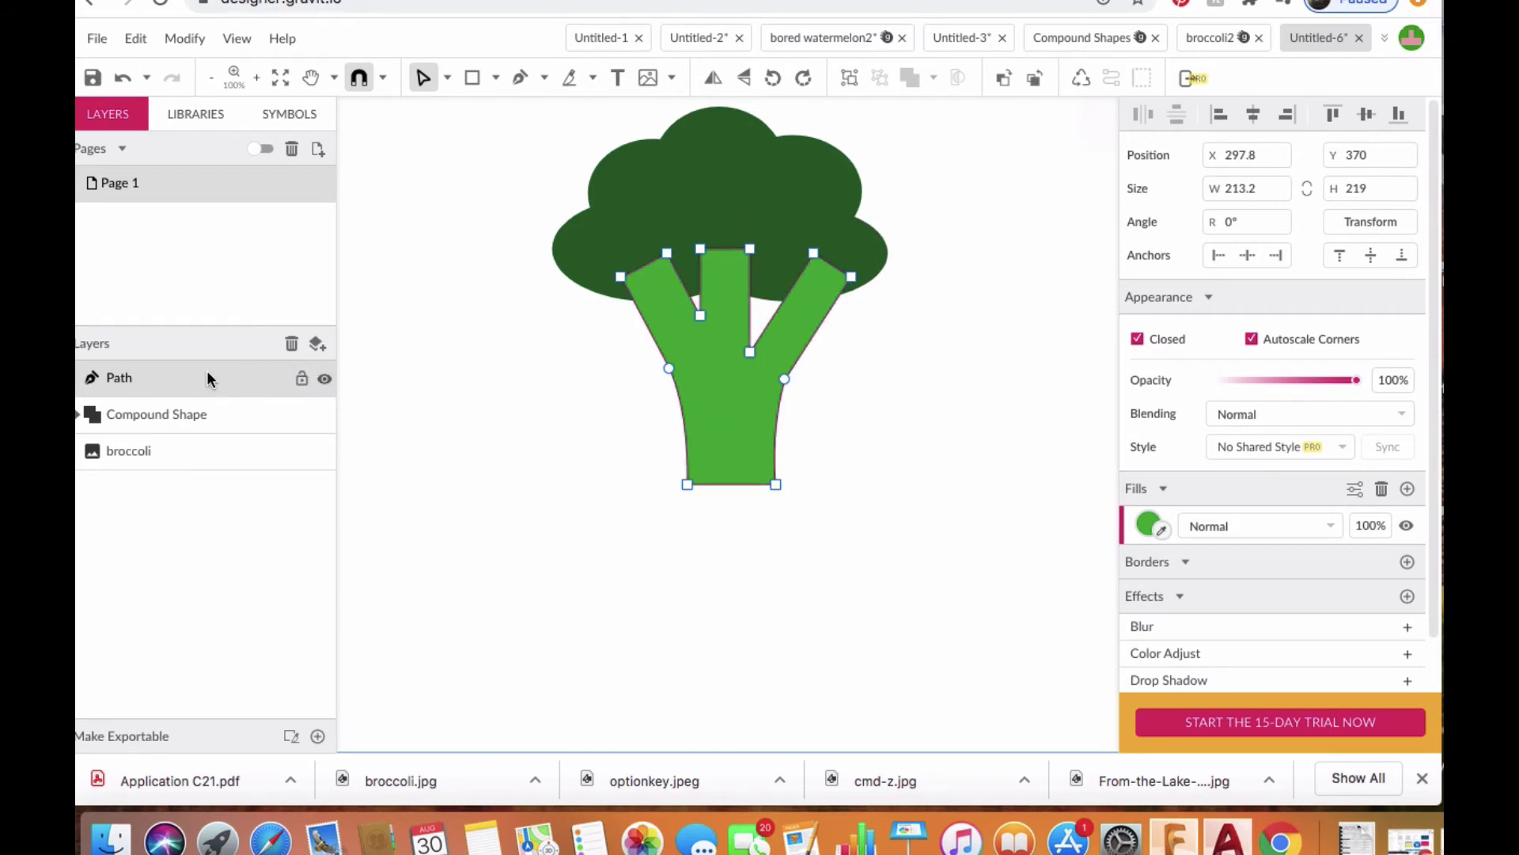
pyautogui.moveTo(211, 375); pyautogui.dragTo(207, 435)
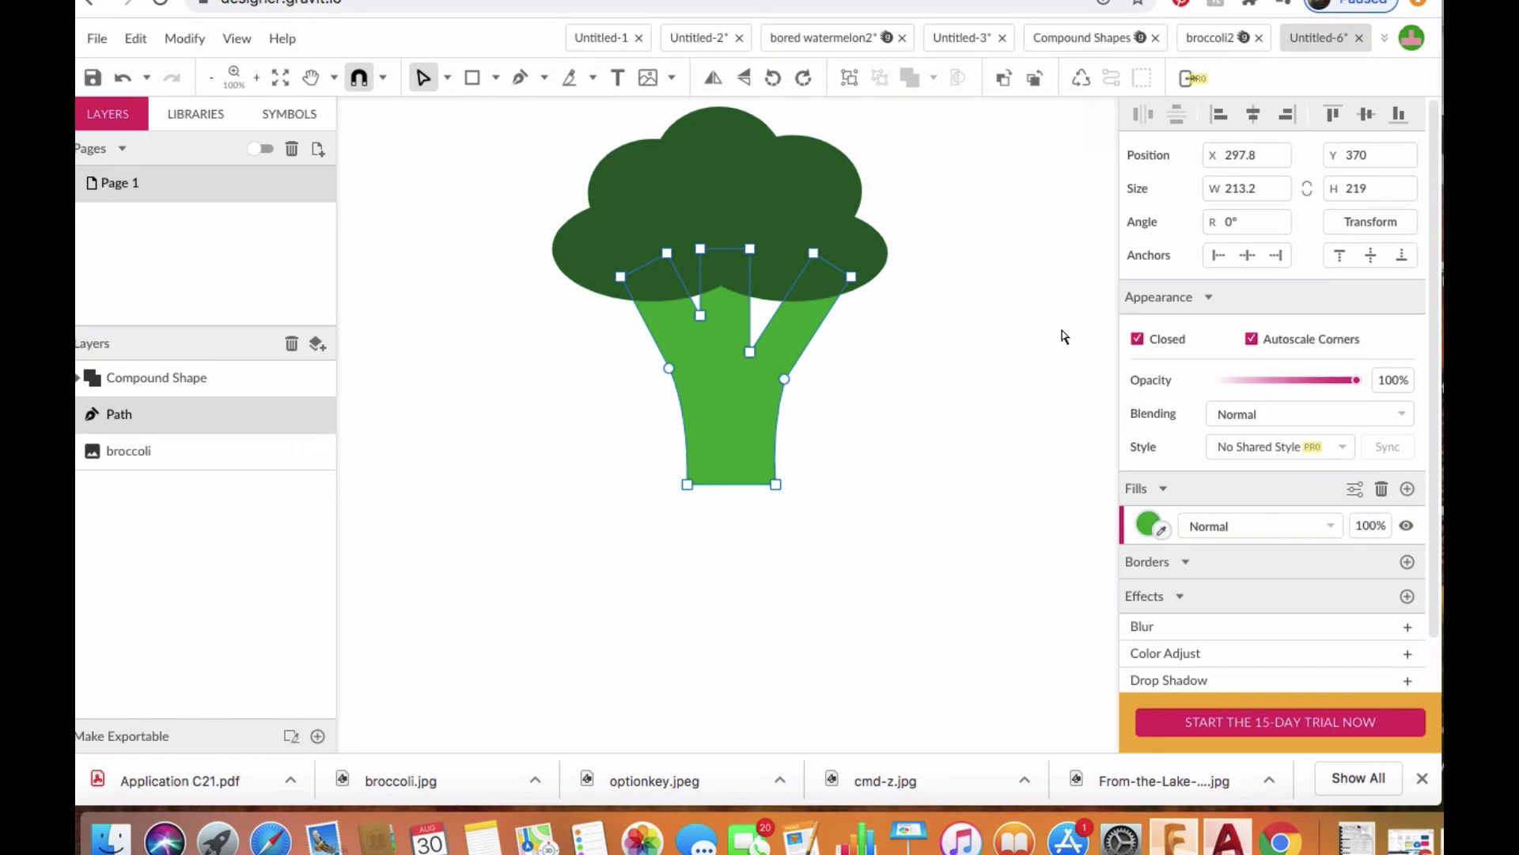
pyautogui.click(1053, 298)
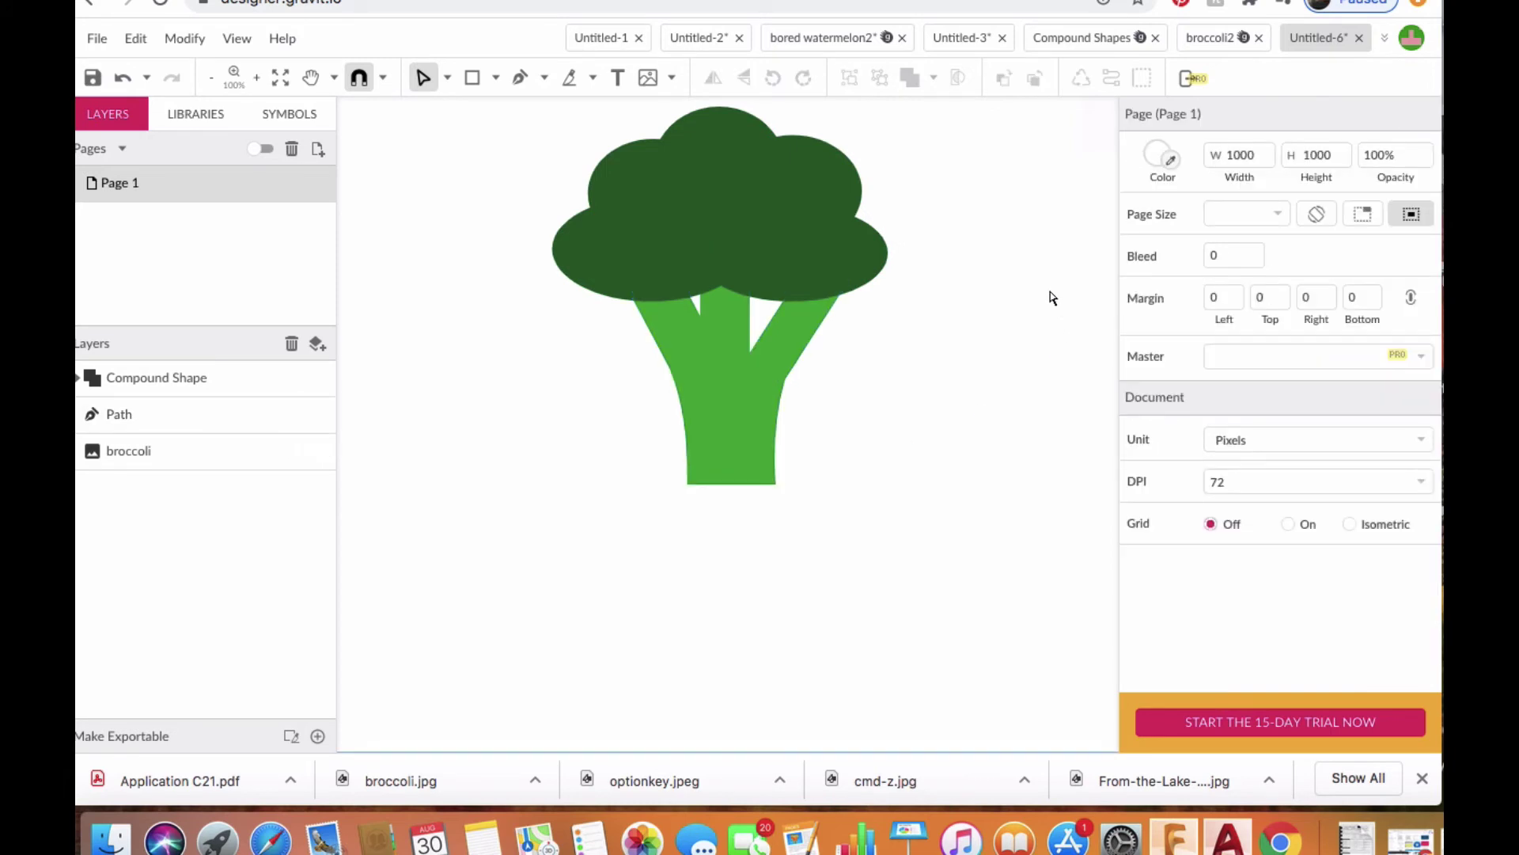
# Nudge the stalk slightly left to X 293.8 under the crown.
pyautogui.click(760, 412)
pyautogui.press('Left')
pyautogui.press('Left')
pyautogui.press('Left')
pyautogui.press('Left')
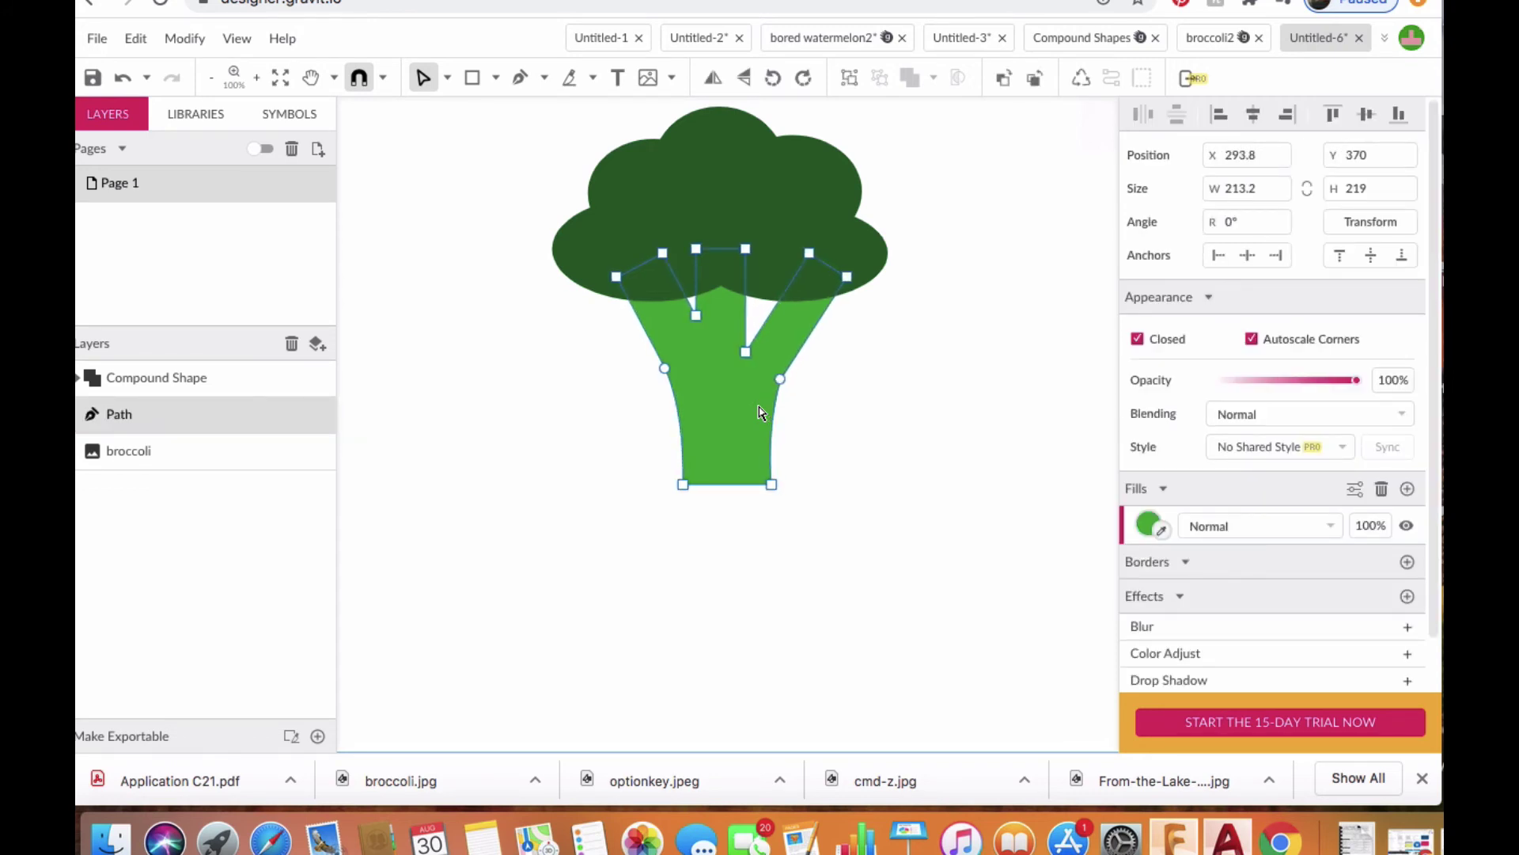
pyautogui.click(960, 486)
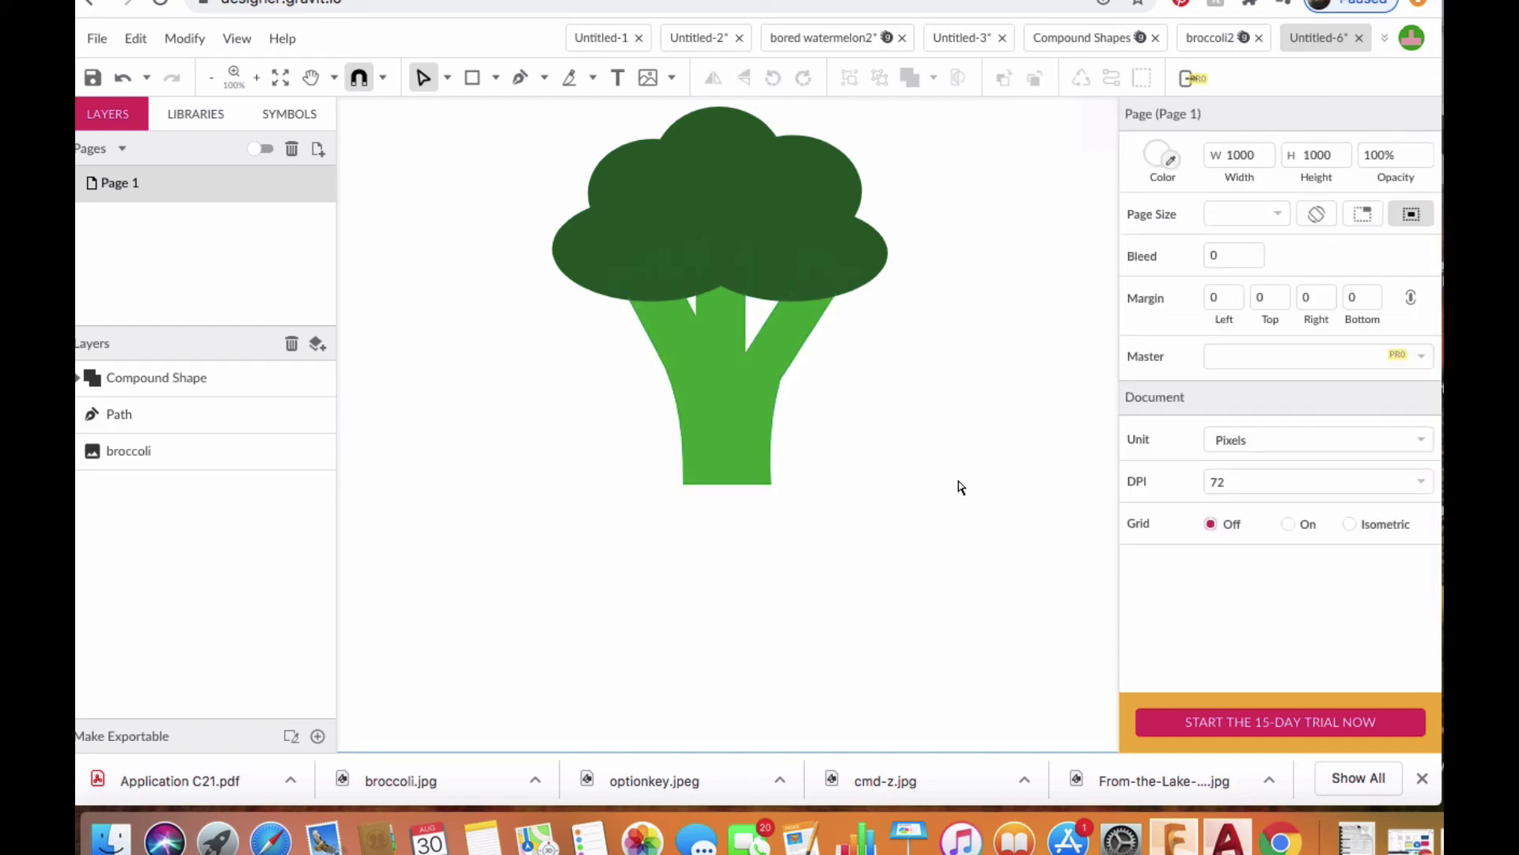
# Draw a black (#000000) circle about 22 px wide on the left half of the trunk as an eye.
pyautogui.click(497, 78)
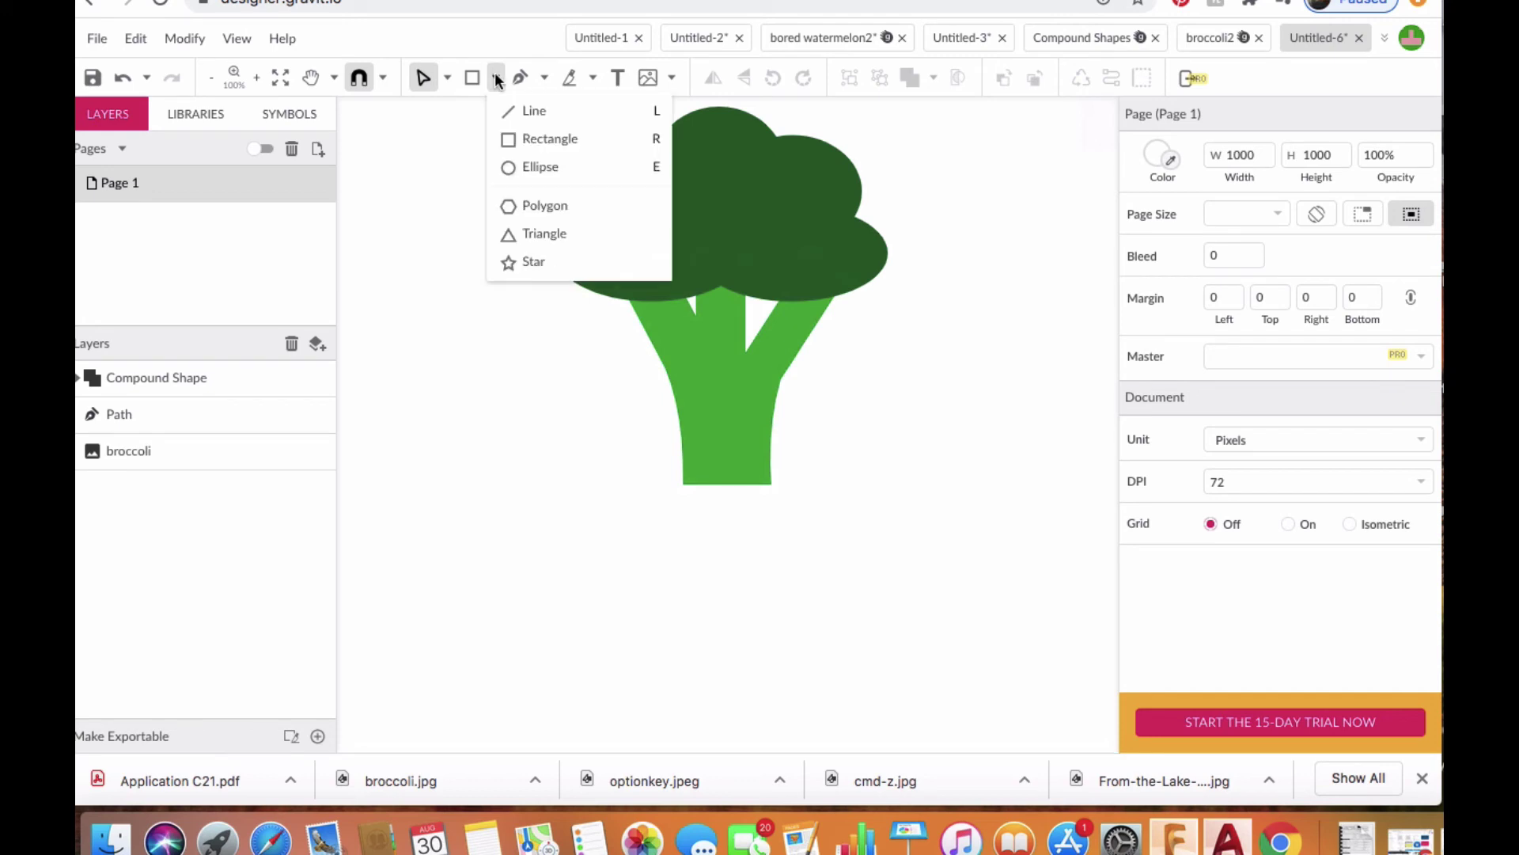
pyautogui.click(526, 164)
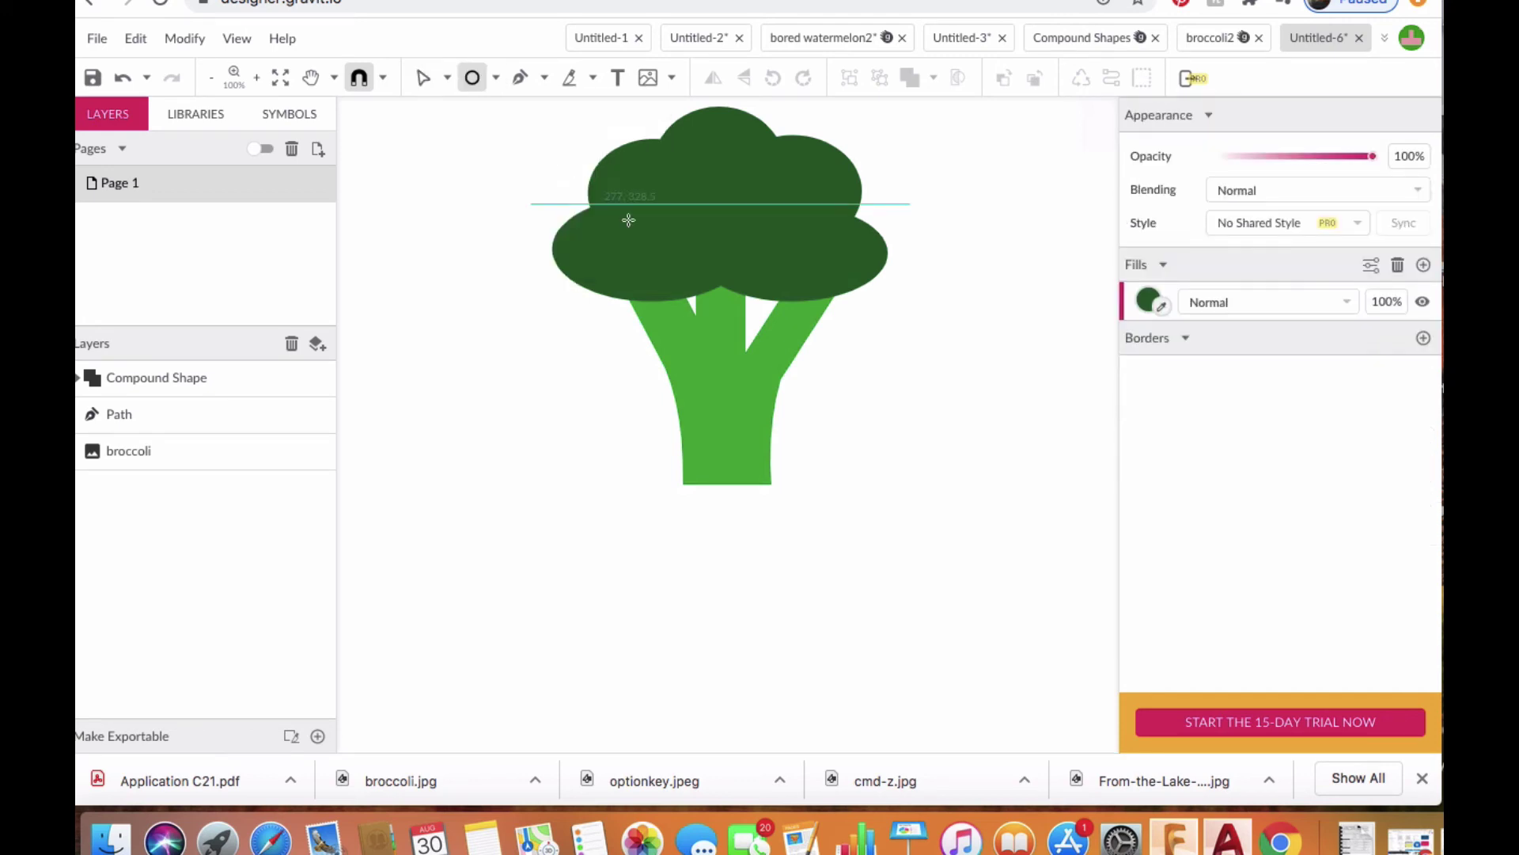
pyautogui.click(1151, 301)
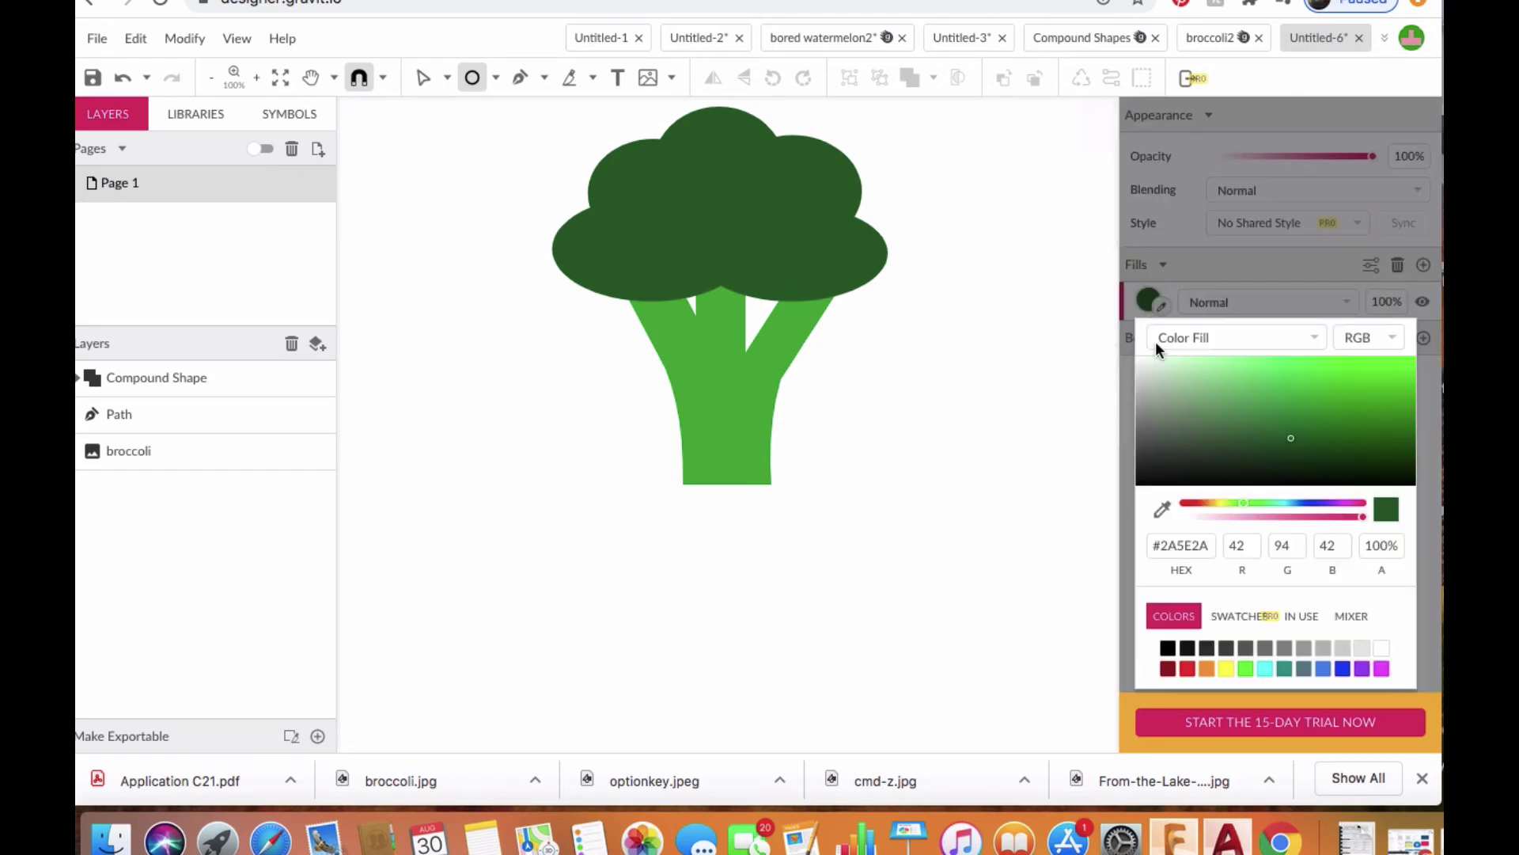
pyautogui.click(1169, 651)
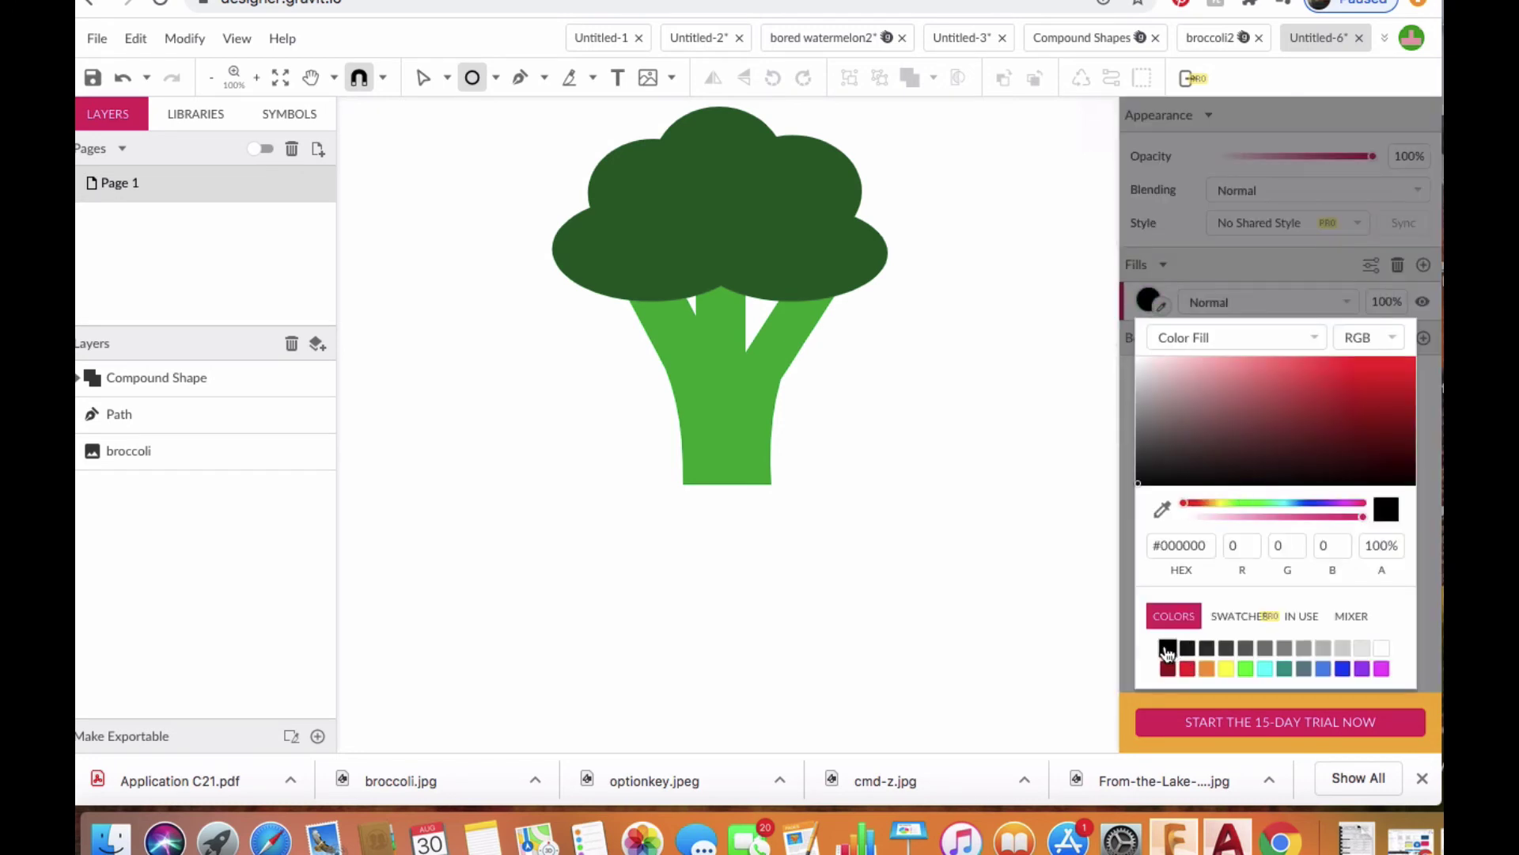
pyautogui.click(703, 404)
pyautogui.moveTo(704, 406); pyautogui.dragTo(715, 408)
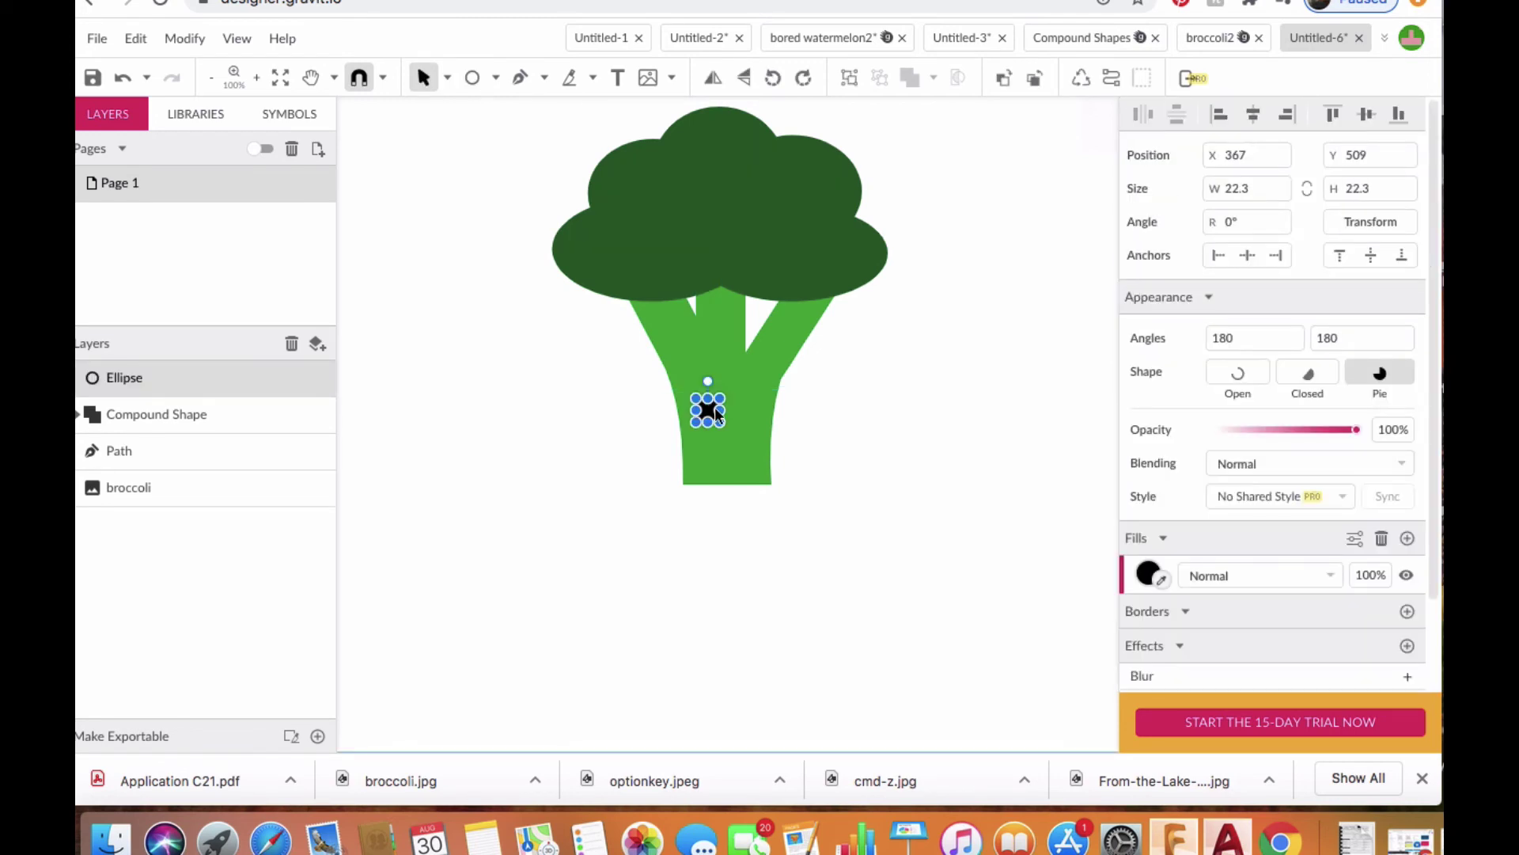
pyautogui.click(1023, 411)
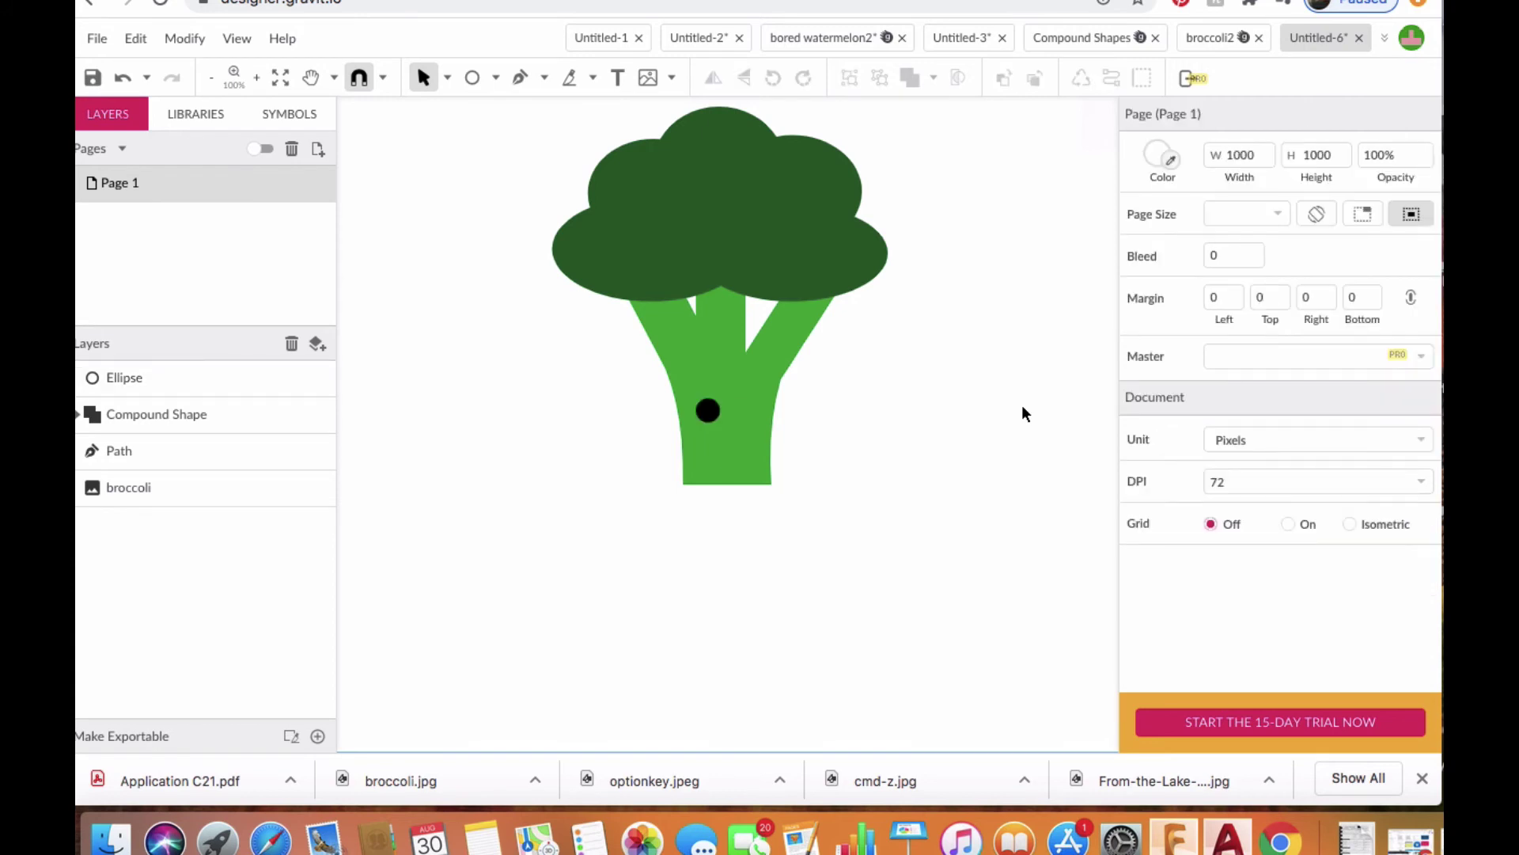
# Duplicate the black eye and place the copy level with it on the trunk's right half, at about X 402.
pyautogui.click(713, 415)
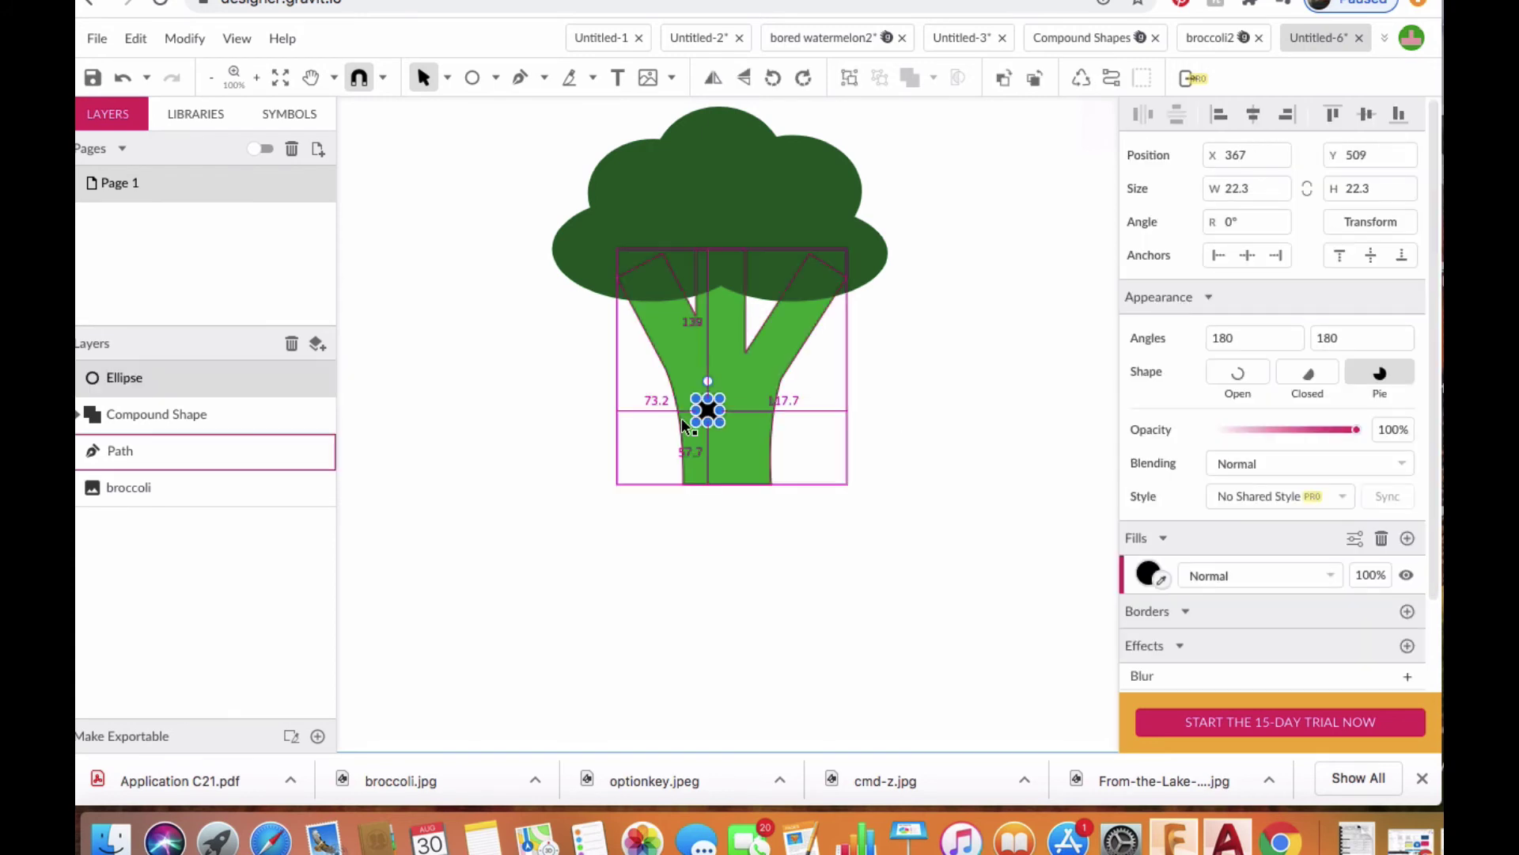
pyautogui.press('alt')
pyautogui.moveTo(721, 411); pyautogui.dragTo(751, 413)
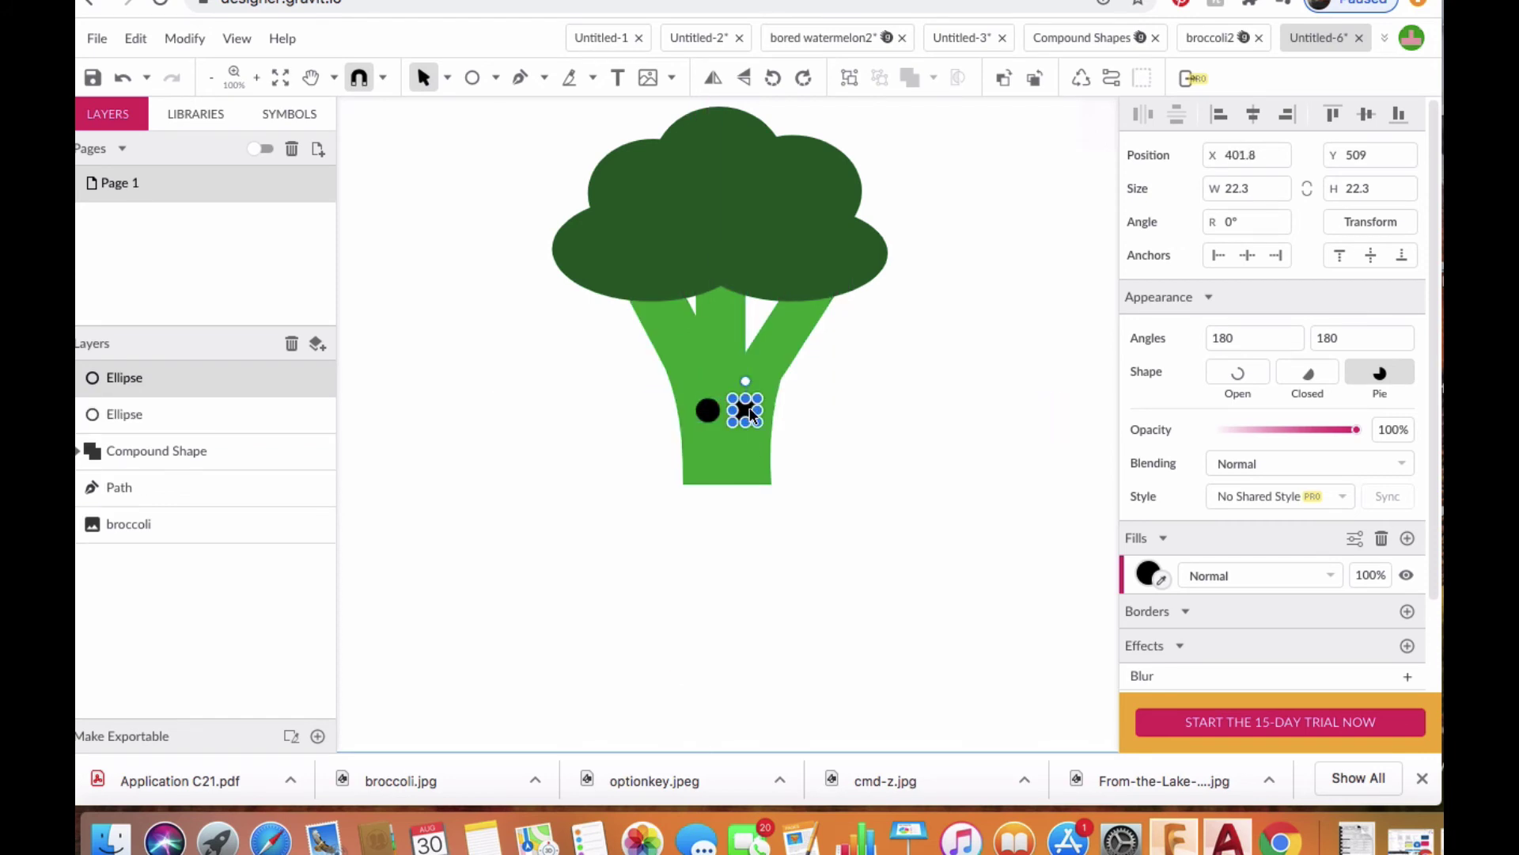
pyautogui.click(875, 433)
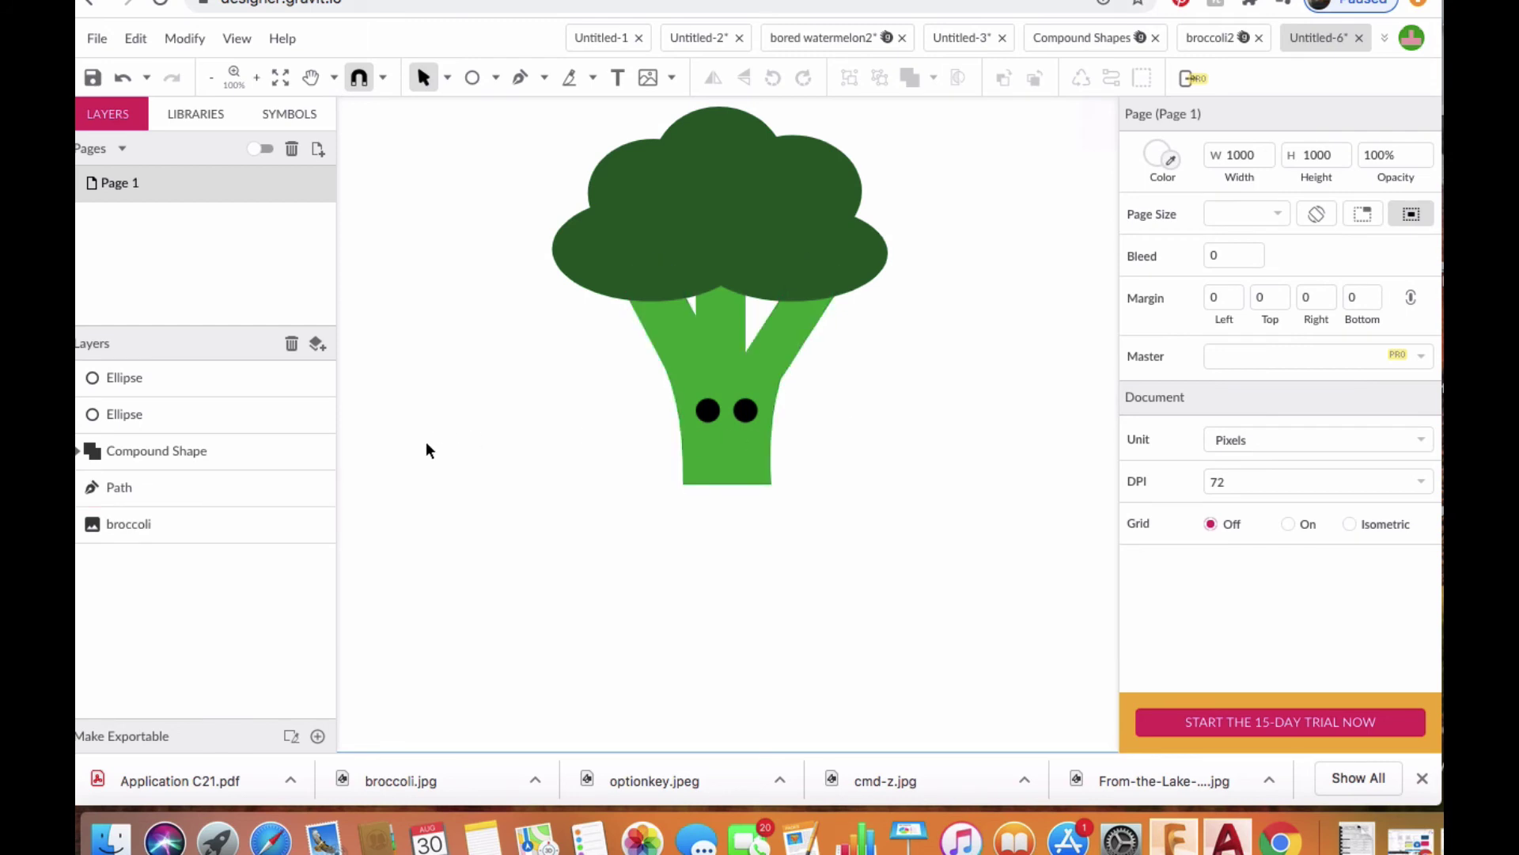
# Draw two black circles of 64 × 64 px, one above the other, in the empty area left of the stalk.
pyautogui.click(472, 78)
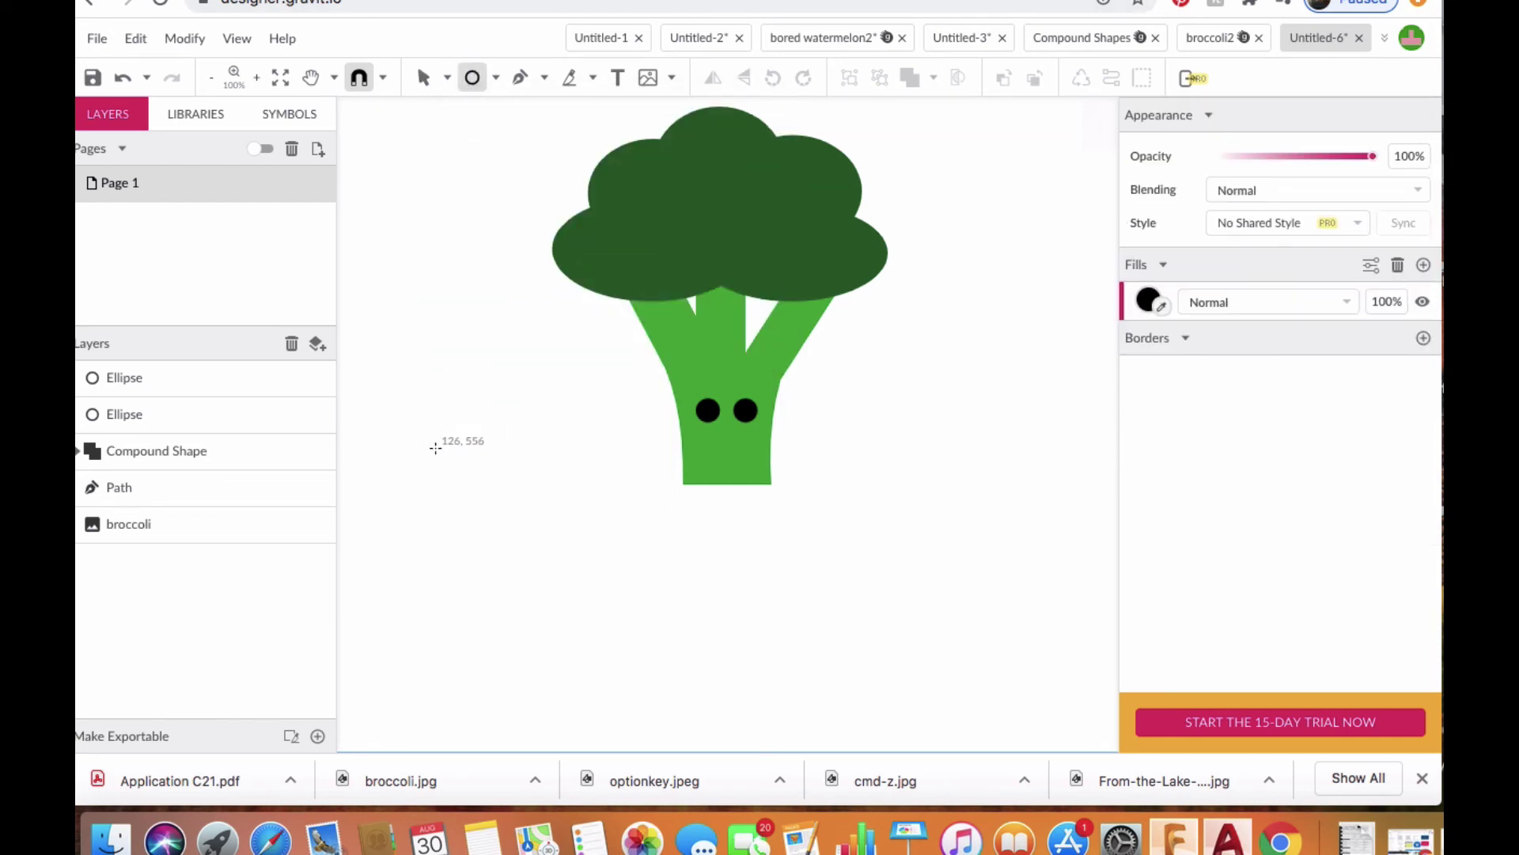
pyautogui.moveTo(434, 447); pyautogui.dragTo(506, 493)
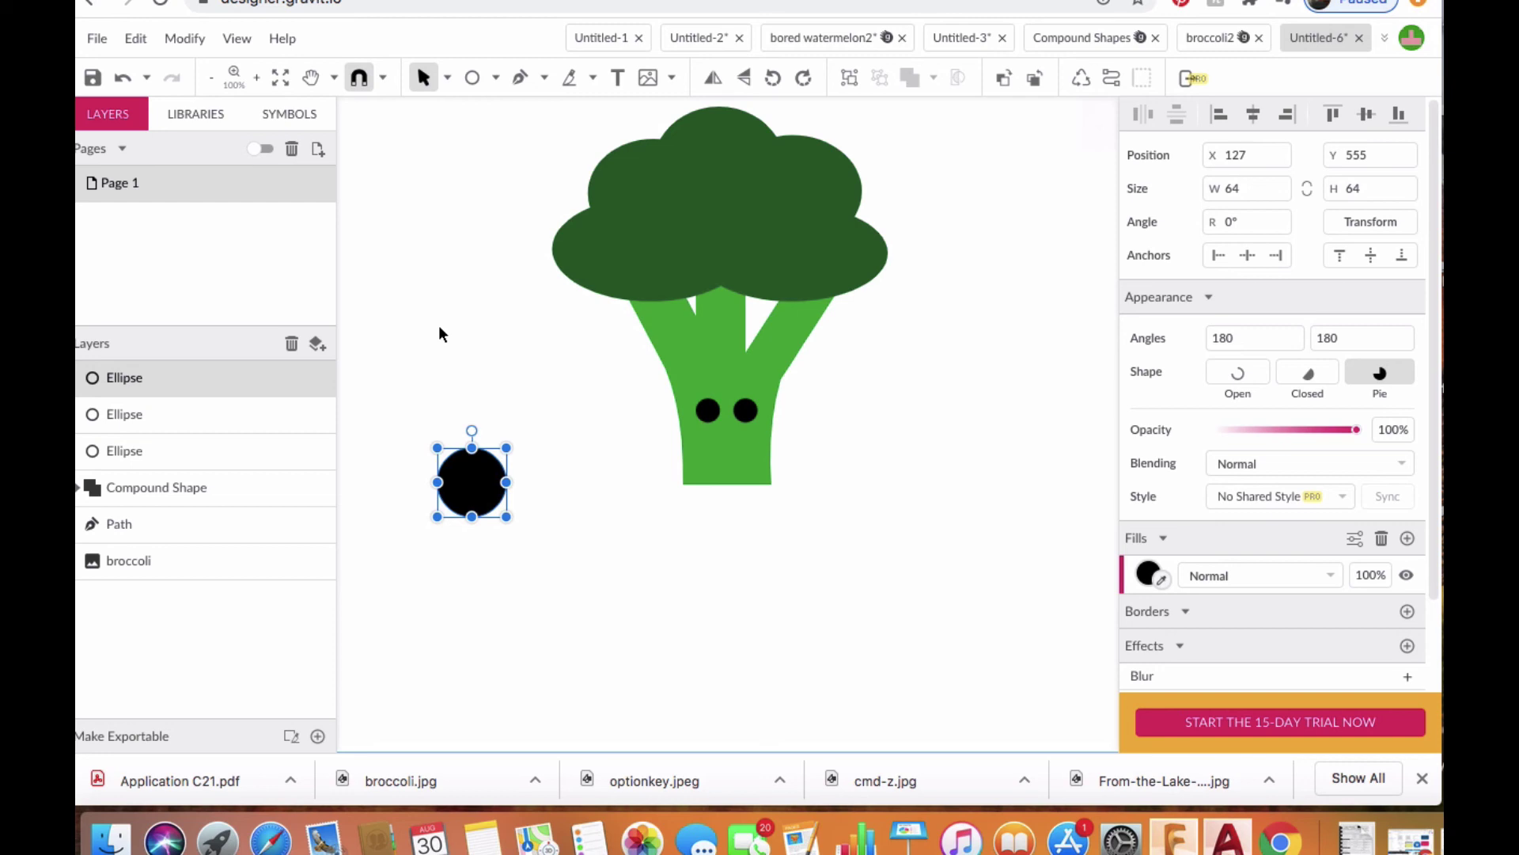
pyautogui.click(472, 77)
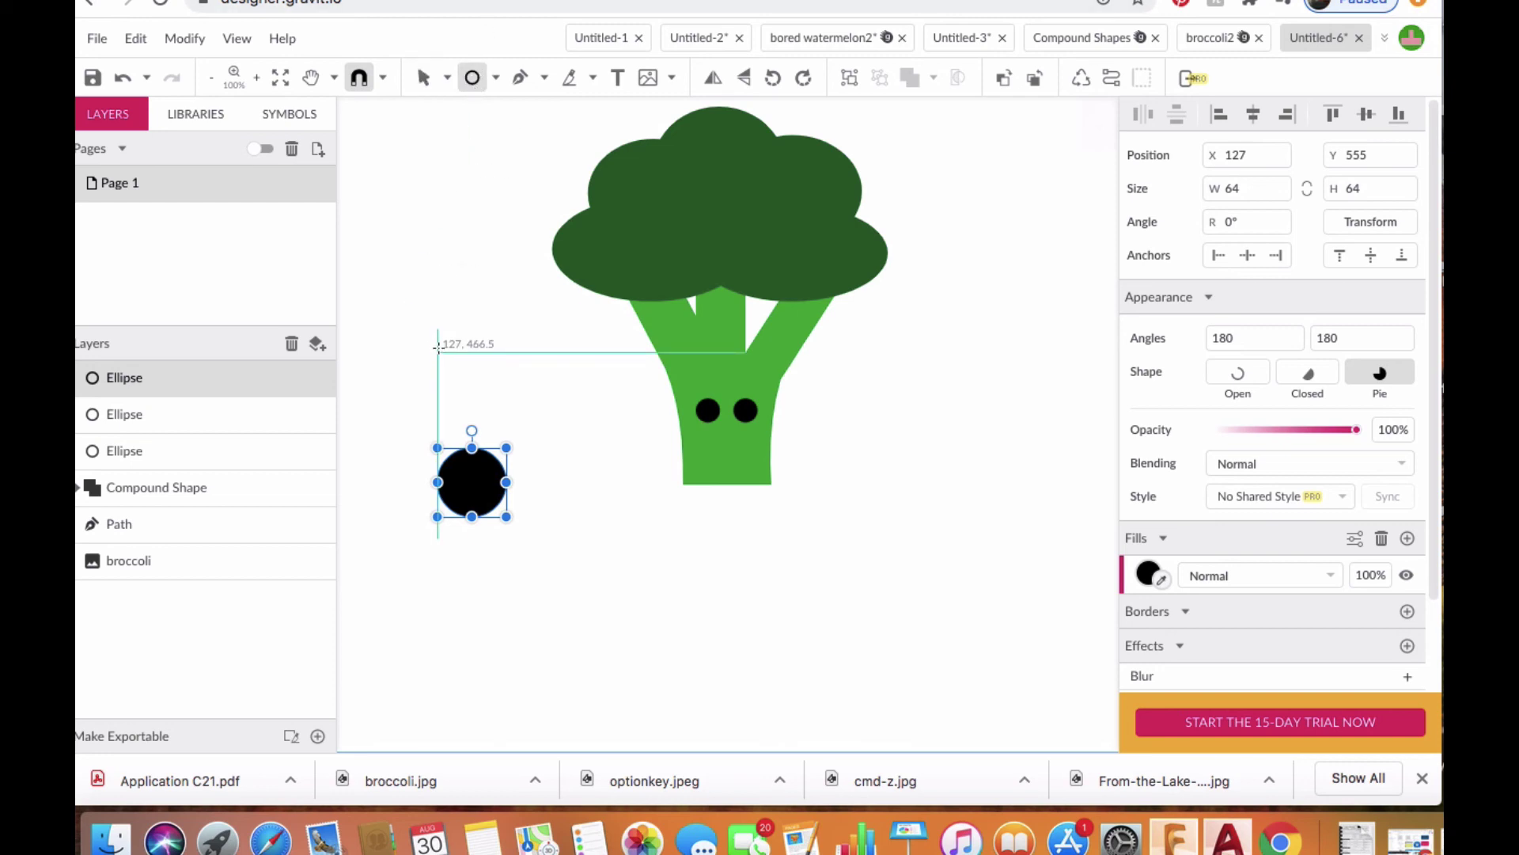
pyautogui.moveTo(438, 346); pyautogui.dragTo(509, 386)
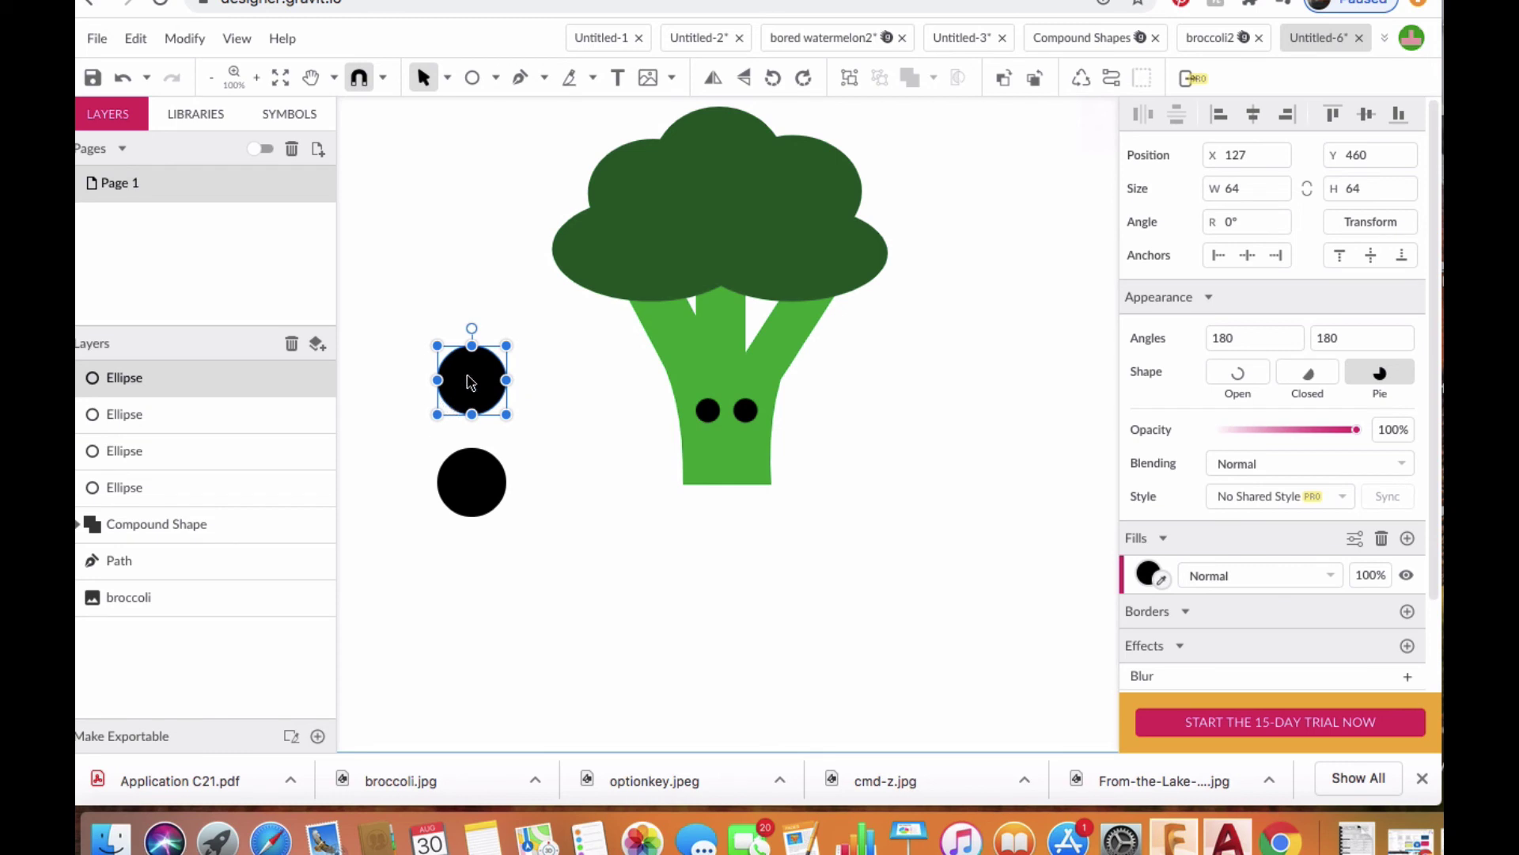
# Move the upper 64 px circle straight down over the lower one to Y 538.3, leaving a crescent of the lower circle uncovered.
pyautogui.moveTo(471, 384); pyautogui.dragTo(472, 461)
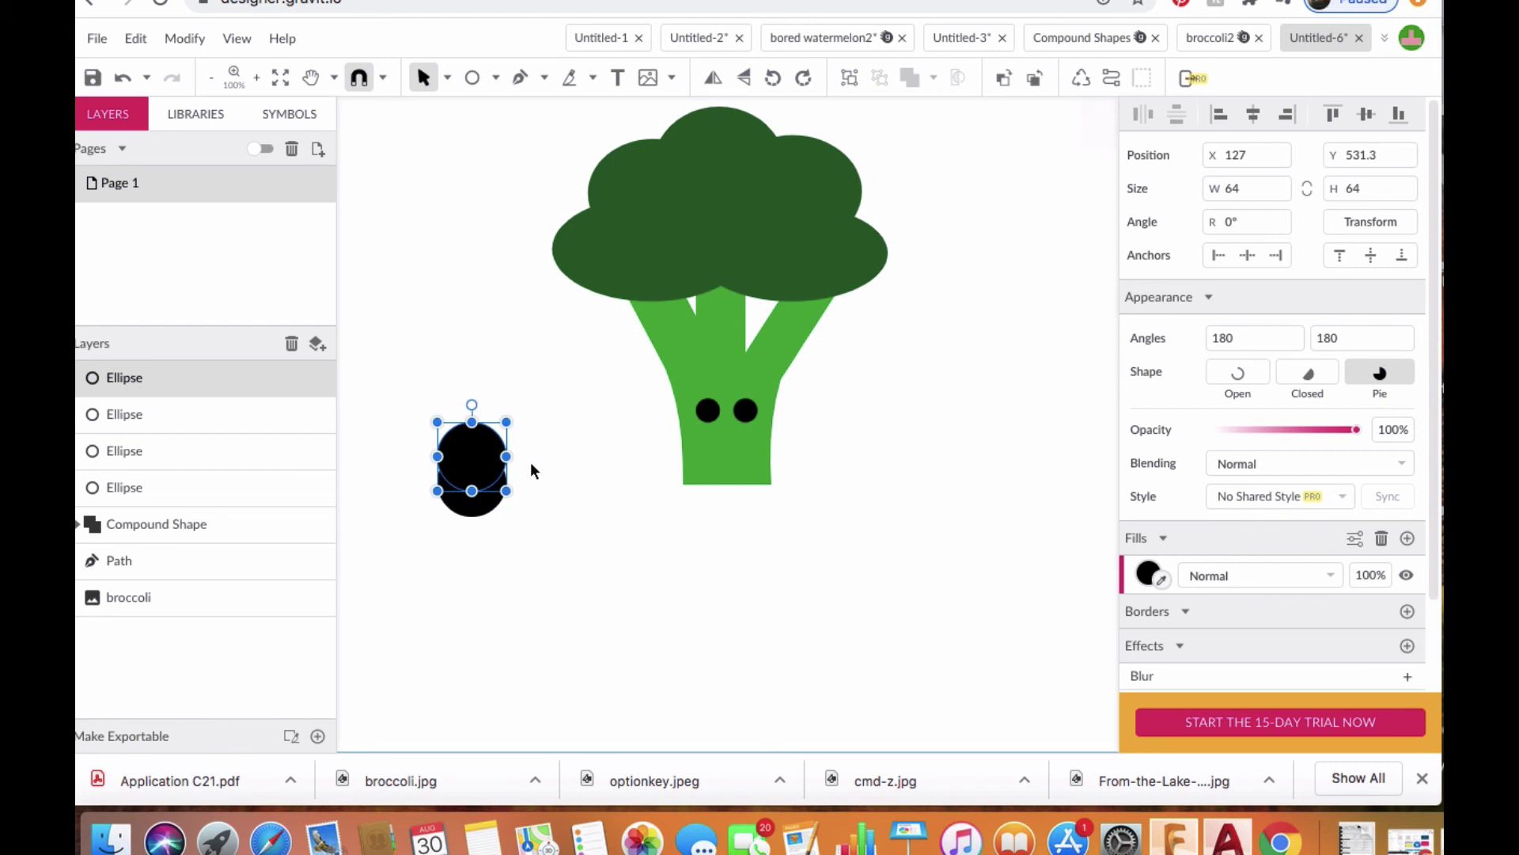
pyautogui.press('Down')
pyautogui.press('Down')
pyautogui.press('Down')
pyautogui.press('Down')
pyautogui.press('Down')
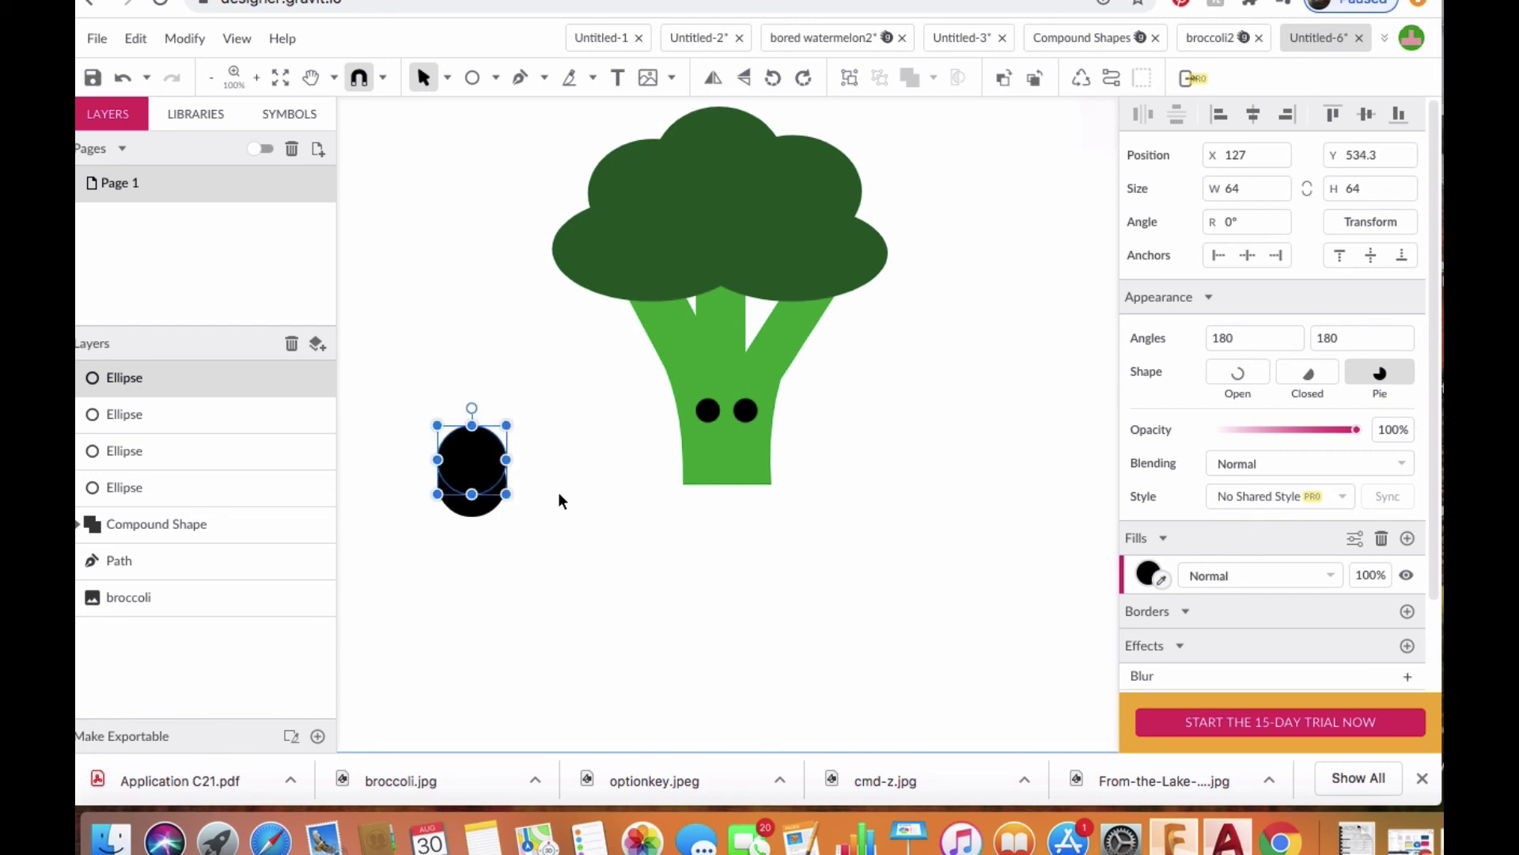
pyautogui.press('Down')
pyautogui.press('Down')
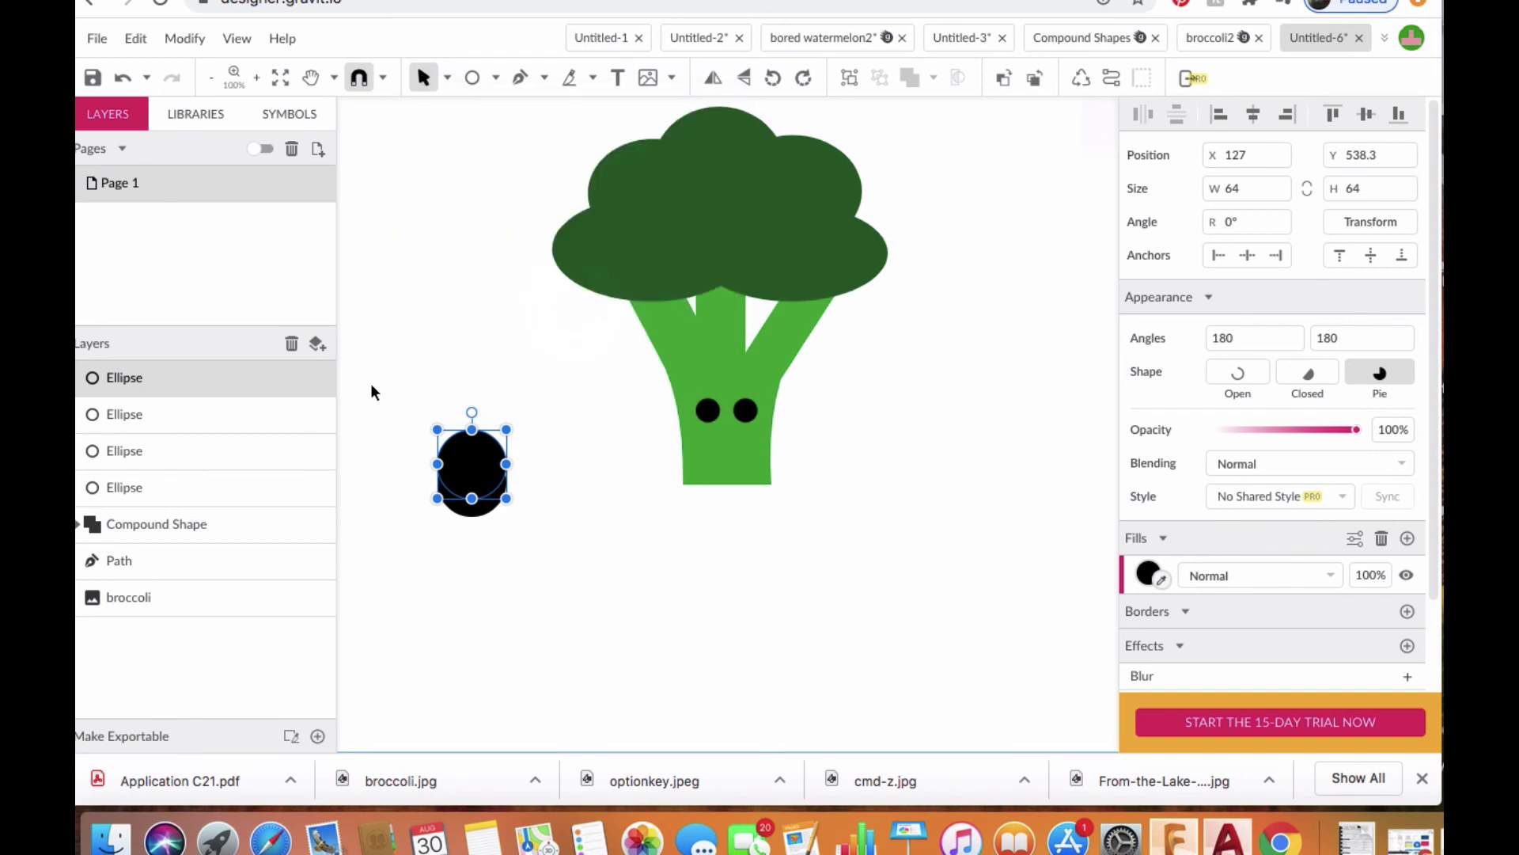
# Select both overlapping black circles and apply Subtract to cut the upper one away, forming a crescent smile.
pyautogui.moveTo(370, 386); pyautogui.dragTo(610, 563)
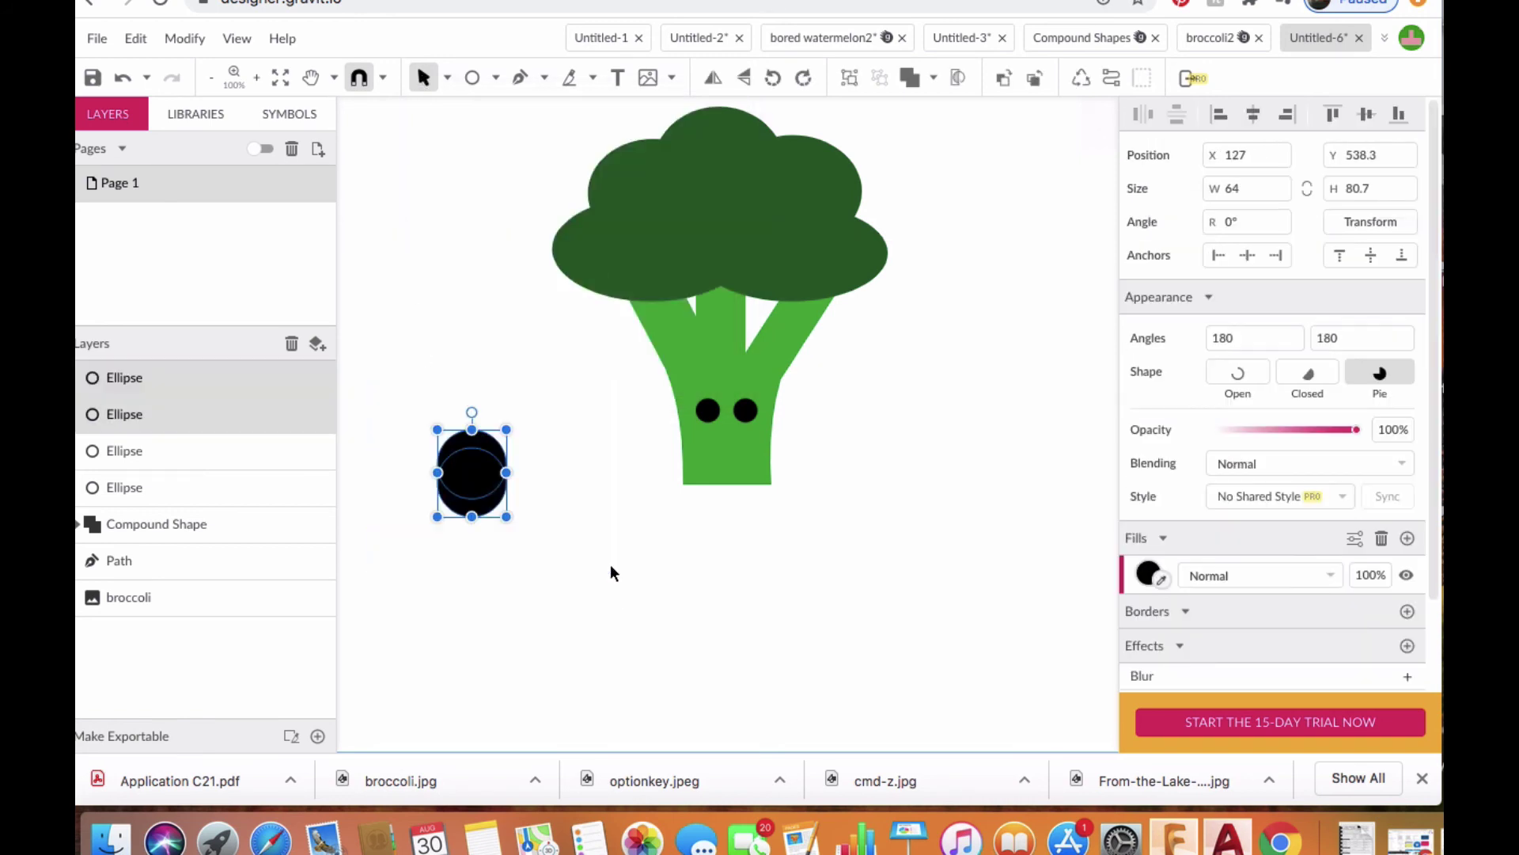
pyautogui.click(934, 80)
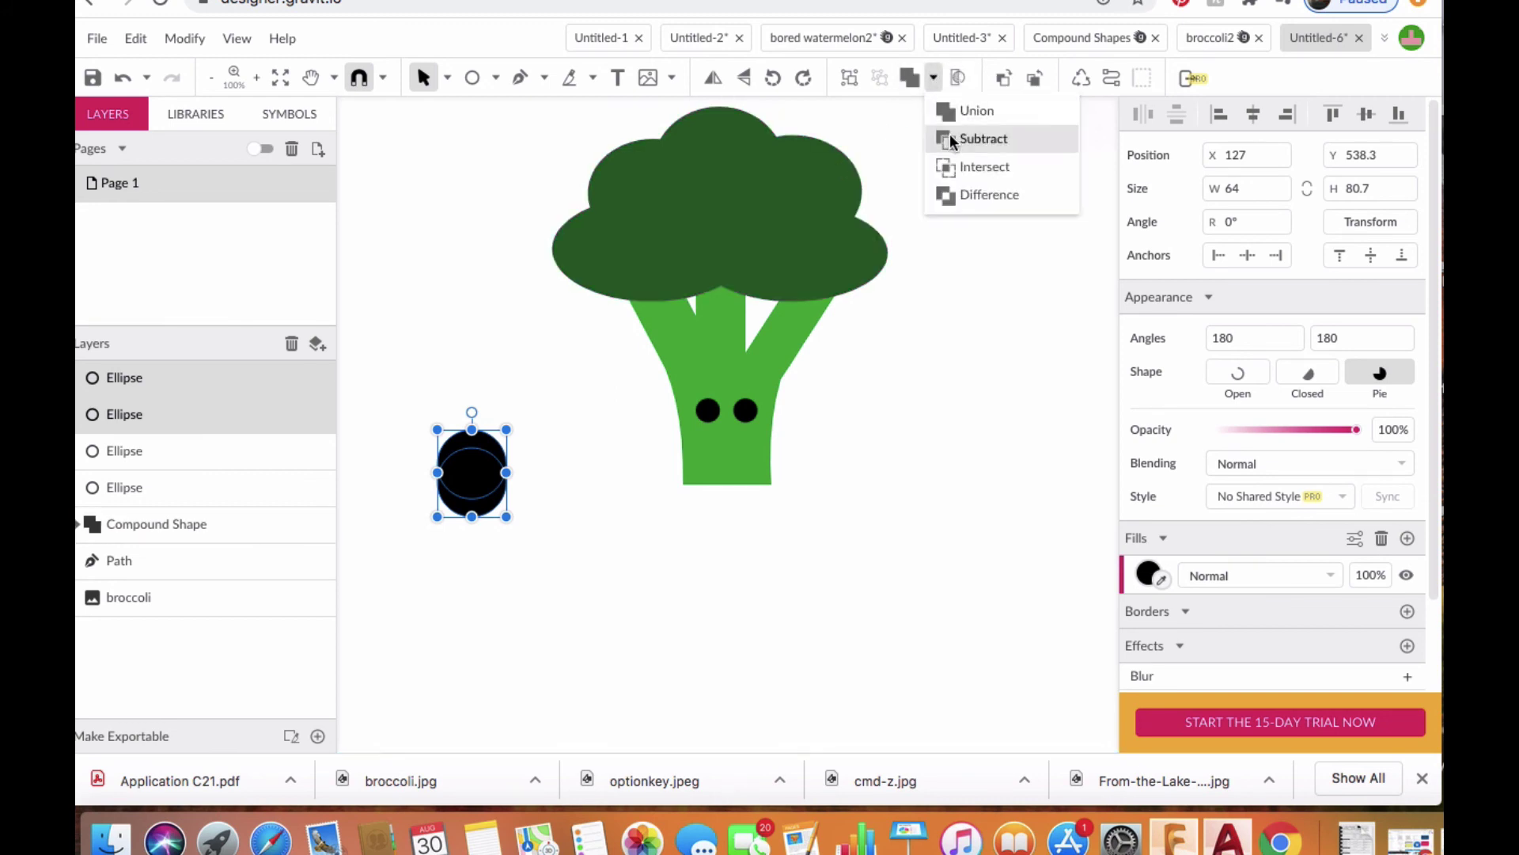
pyautogui.click(953, 137)
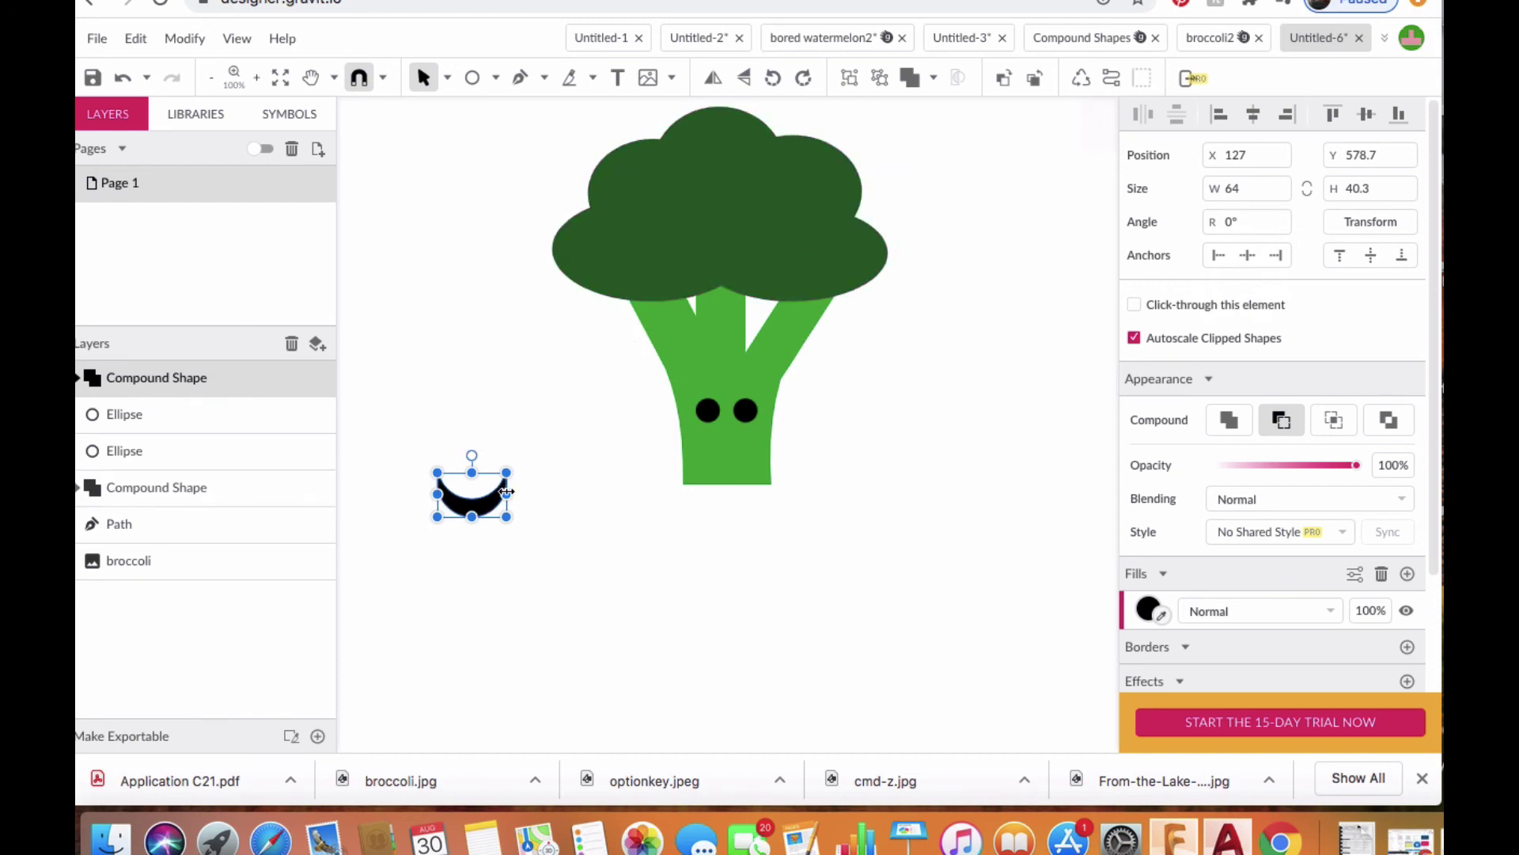
# Narrow the crescent smile to 52 px wide and move it onto the trunk, centred just below the two eyes.
pyautogui.moveTo(506, 492); pyautogui.dragTo(494, 493)
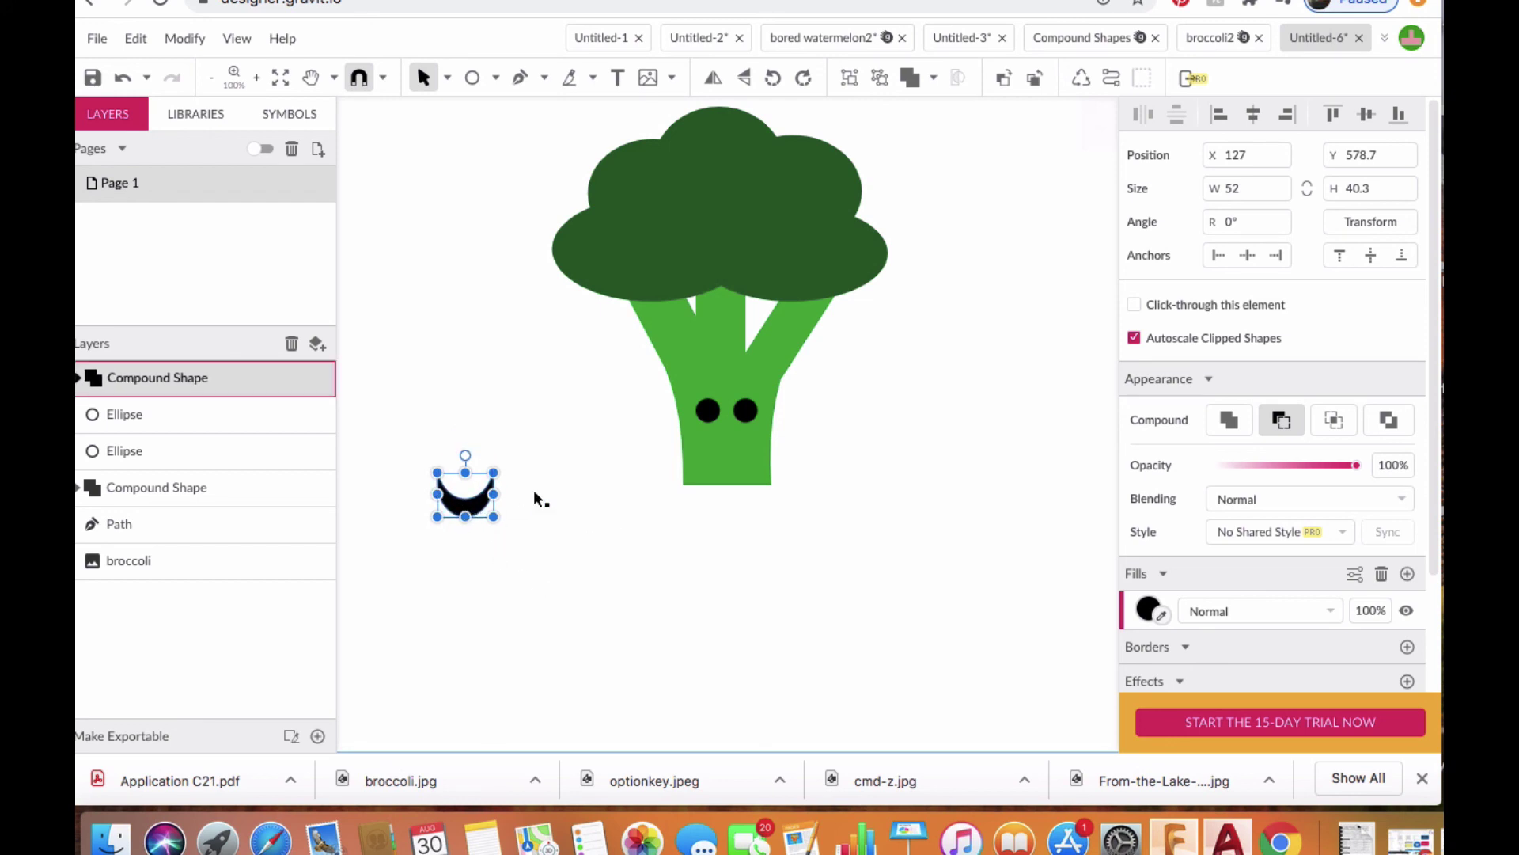
pyautogui.moveTo(712, 463); pyautogui.dragTo(727, 461)
pyautogui.click(926, 425)
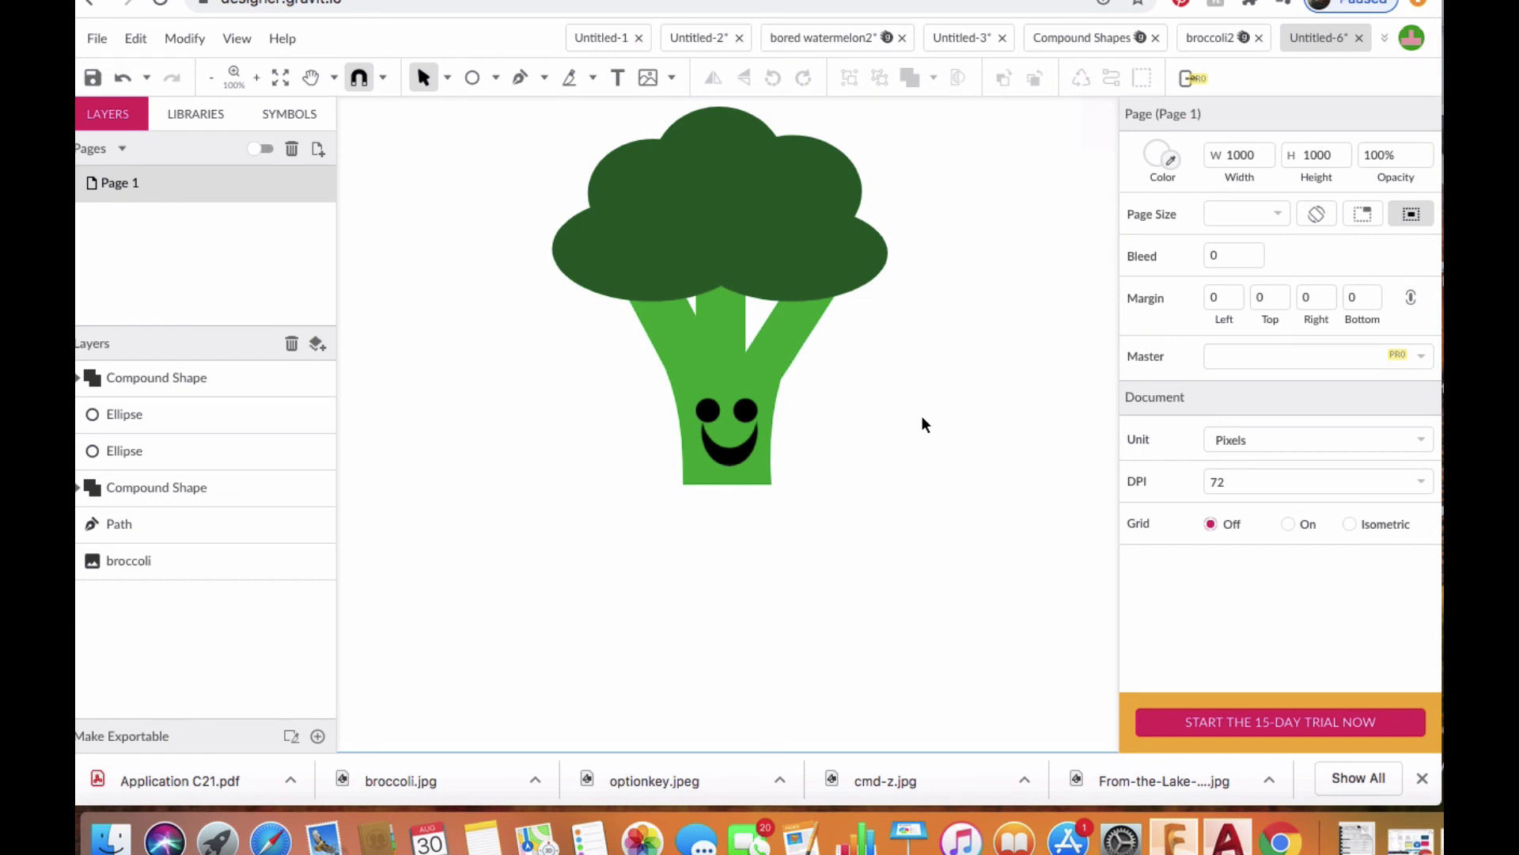
# Nudge the left eye straight up by 8 px to Y 501, away from the smile.
pyautogui.click(715, 418)
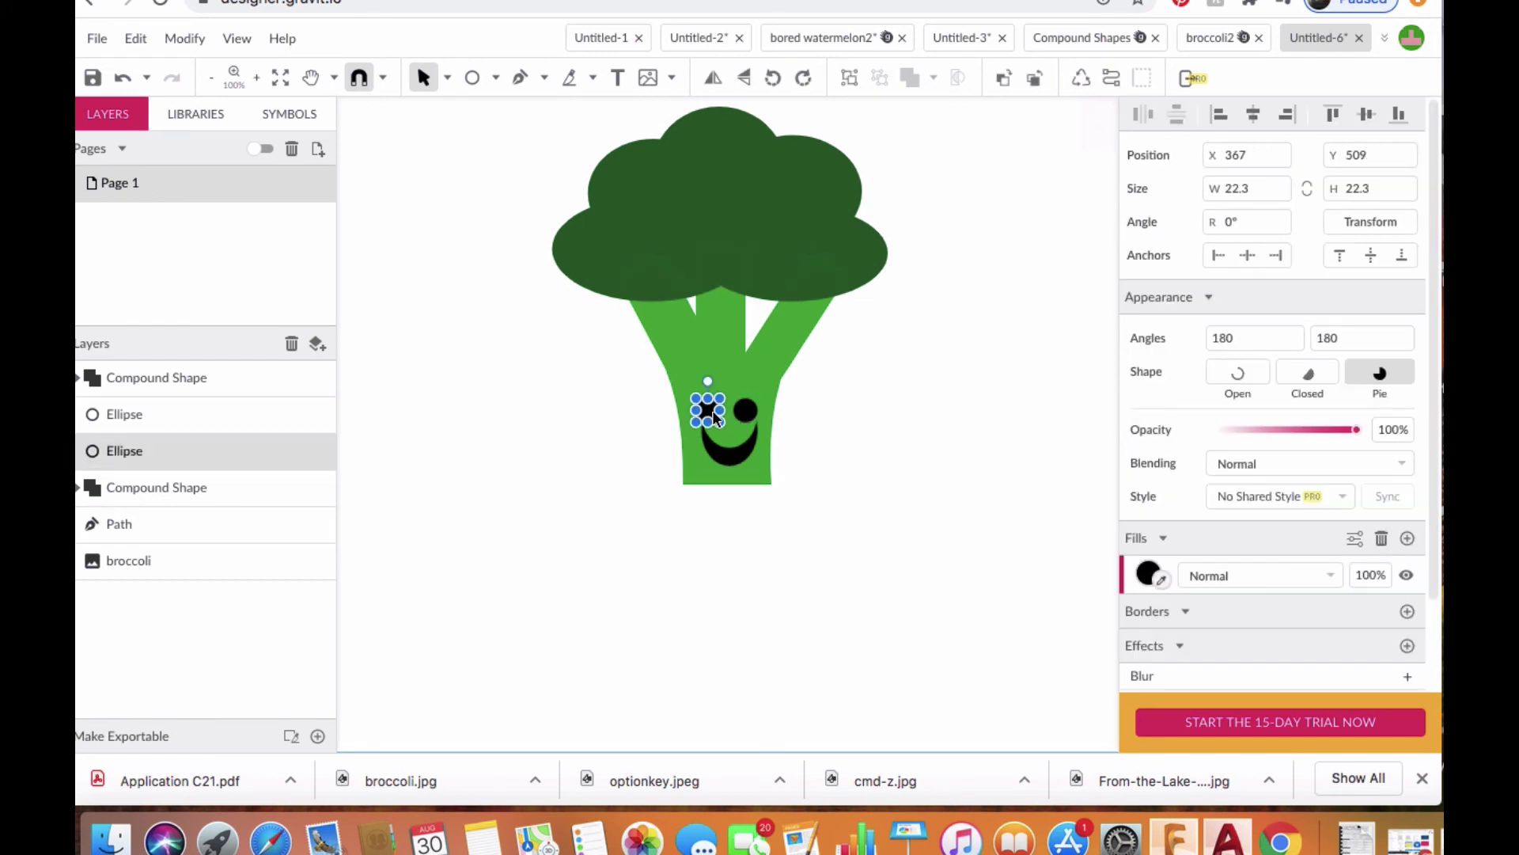
pyautogui.press('Up')
pyautogui.press('Up')
pyautogui.press('Up')
pyautogui.press('Up')
pyautogui.press('Up')
pyautogui.press('Up')
pyautogui.press('Up')
pyautogui.press('Up')
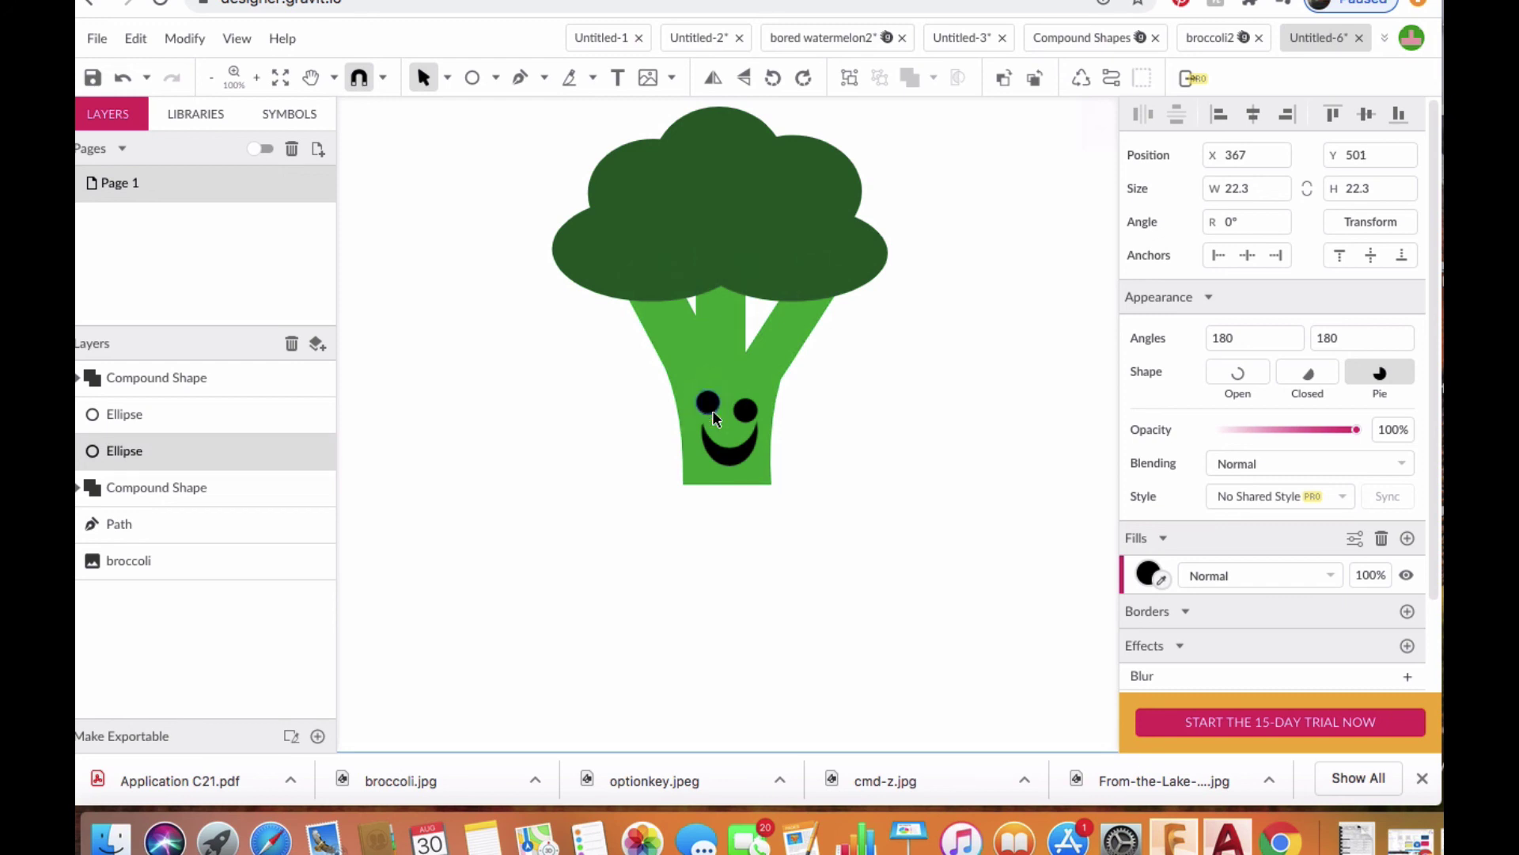
# Nudge the right eye straight up by 7 px to Y 502, roughly level with the left eye.
pyautogui.click(747, 417)
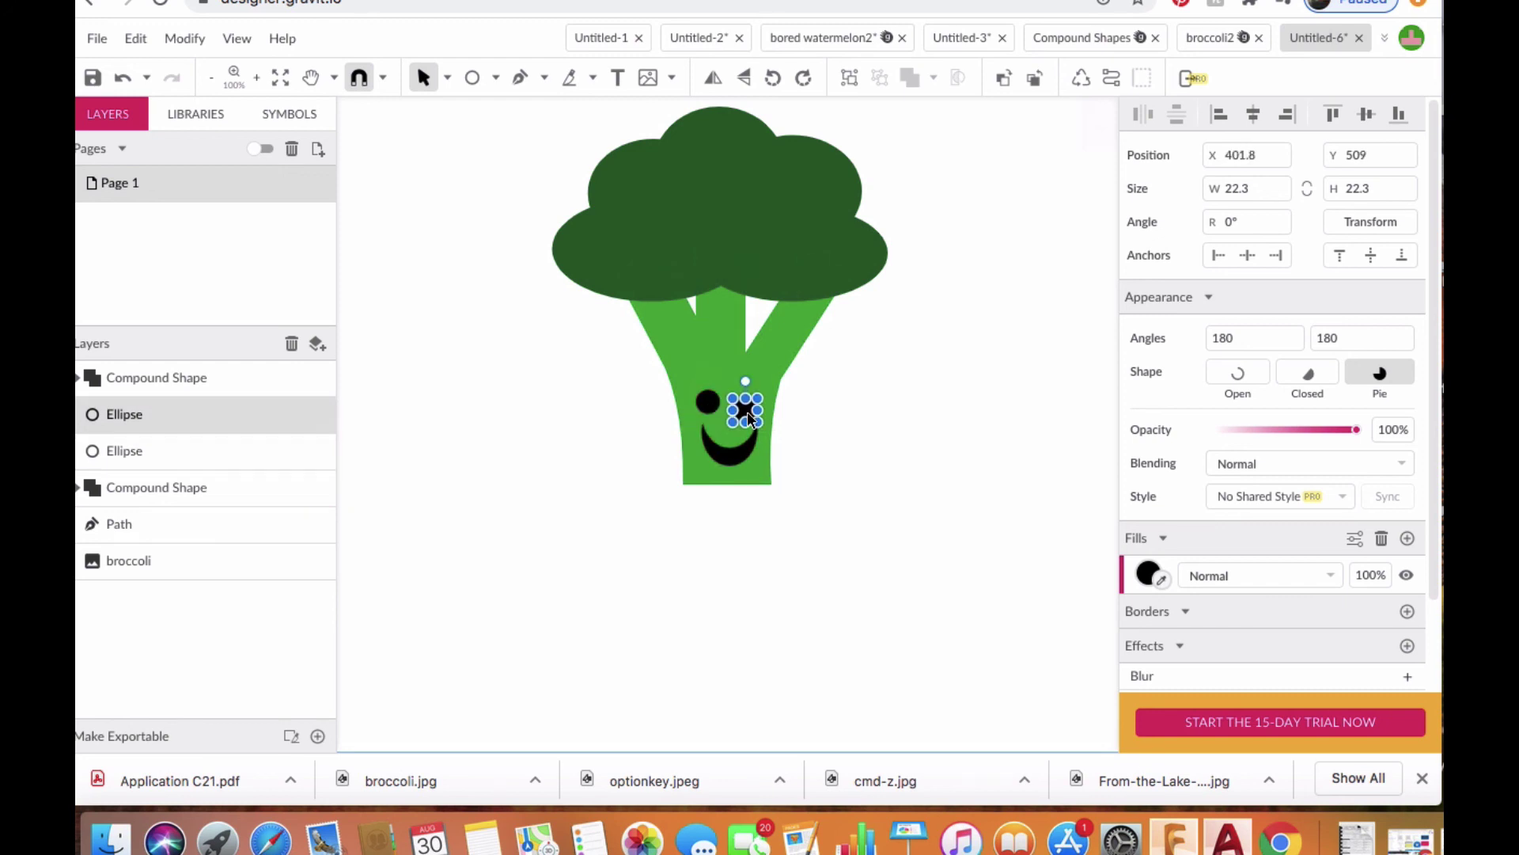
pyautogui.press('Up')
pyautogui.press('Up')
pyautogui.press('Up')
pyautogui.press('Up')
pyautogui.press('Up')
pyautogui.press('Up')
pyautogui.press('Up')
pyautogui.click(931, 441)
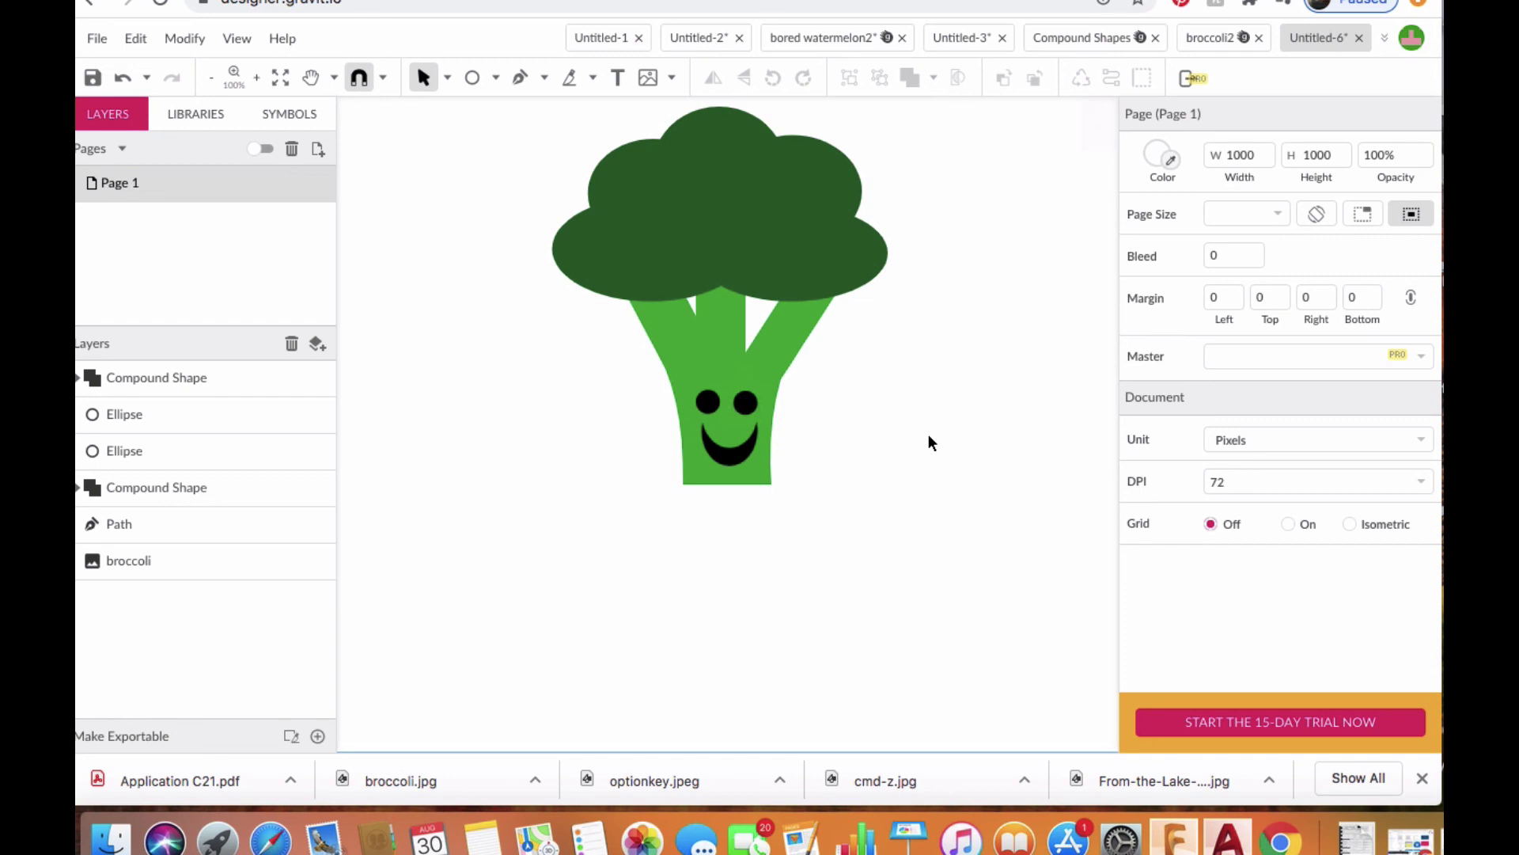
# Fine-tune the eye heights, raising the right eye to Y 500 and the left eye to Y 499.
pyautogui.click(747, 408)
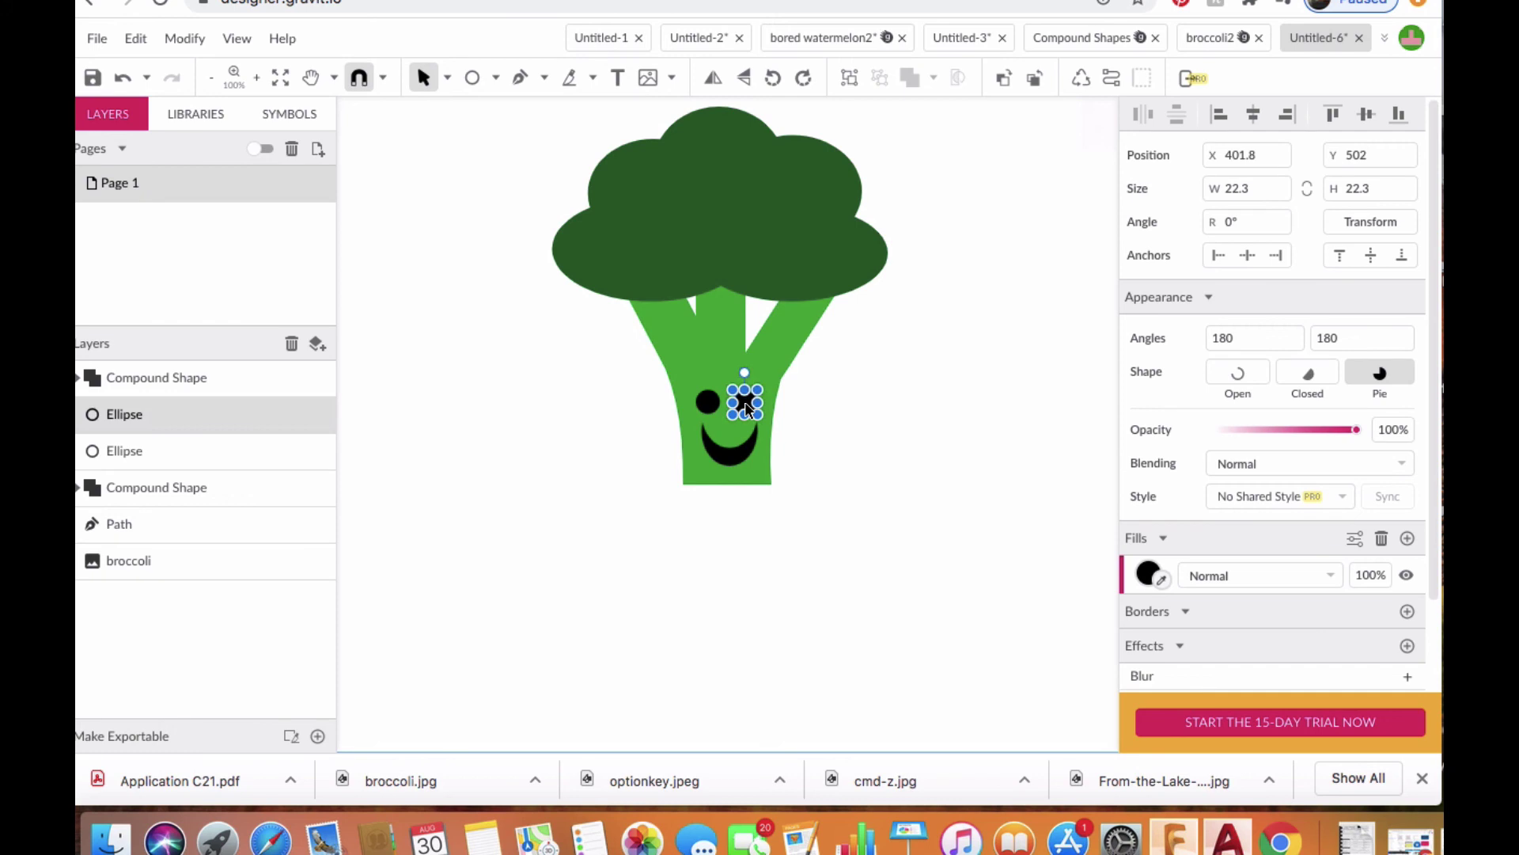
pyautogui.press('Up')
pyautogui.press('Up')
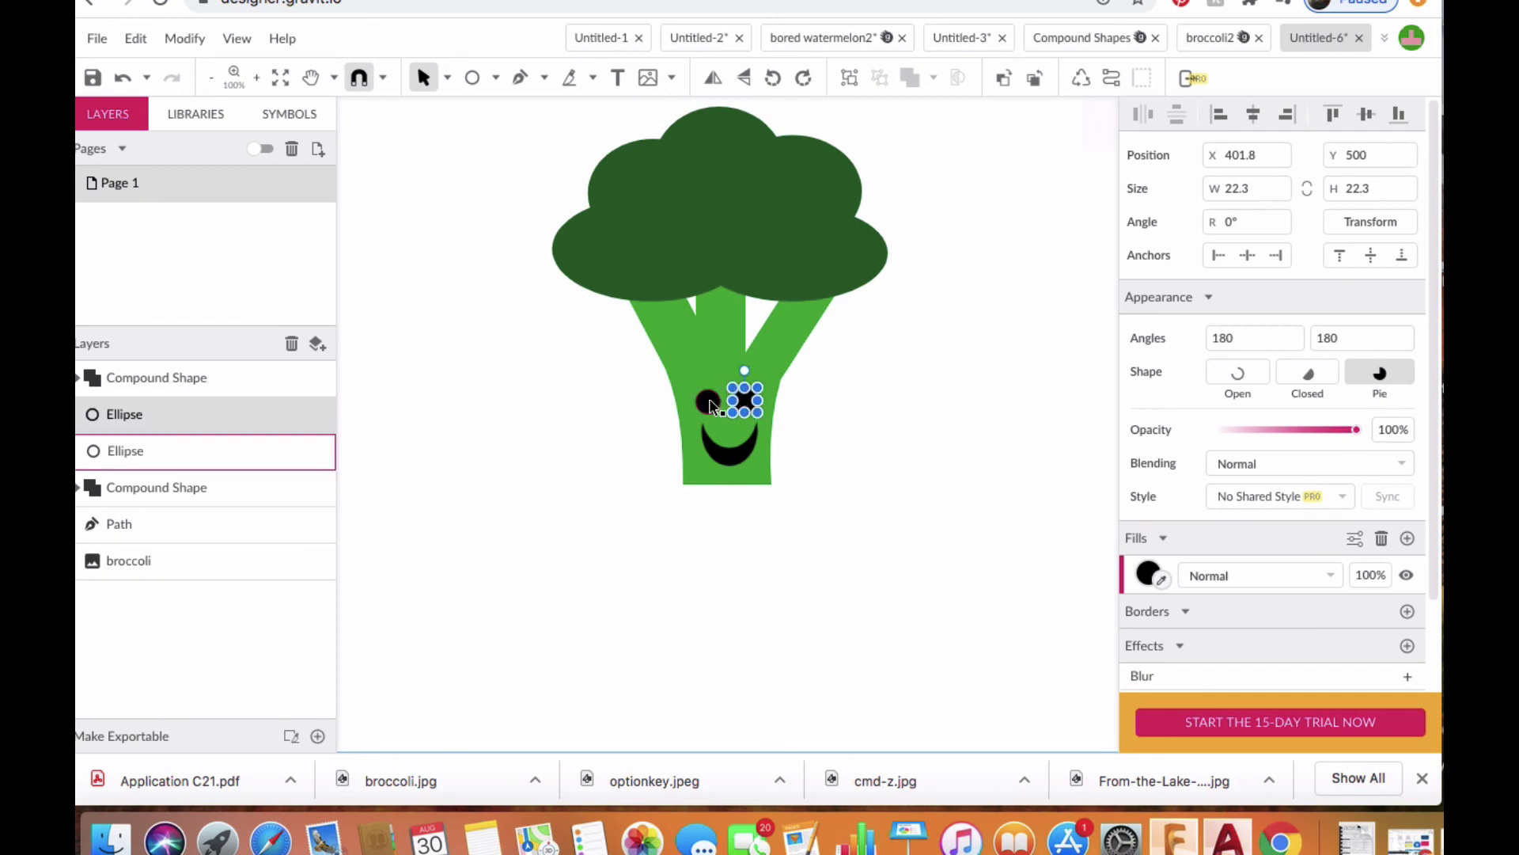
pyautogui.click(710, 402)
pyautogui.moveTo(710, 405); pyautogui.dragTo(710, 403)
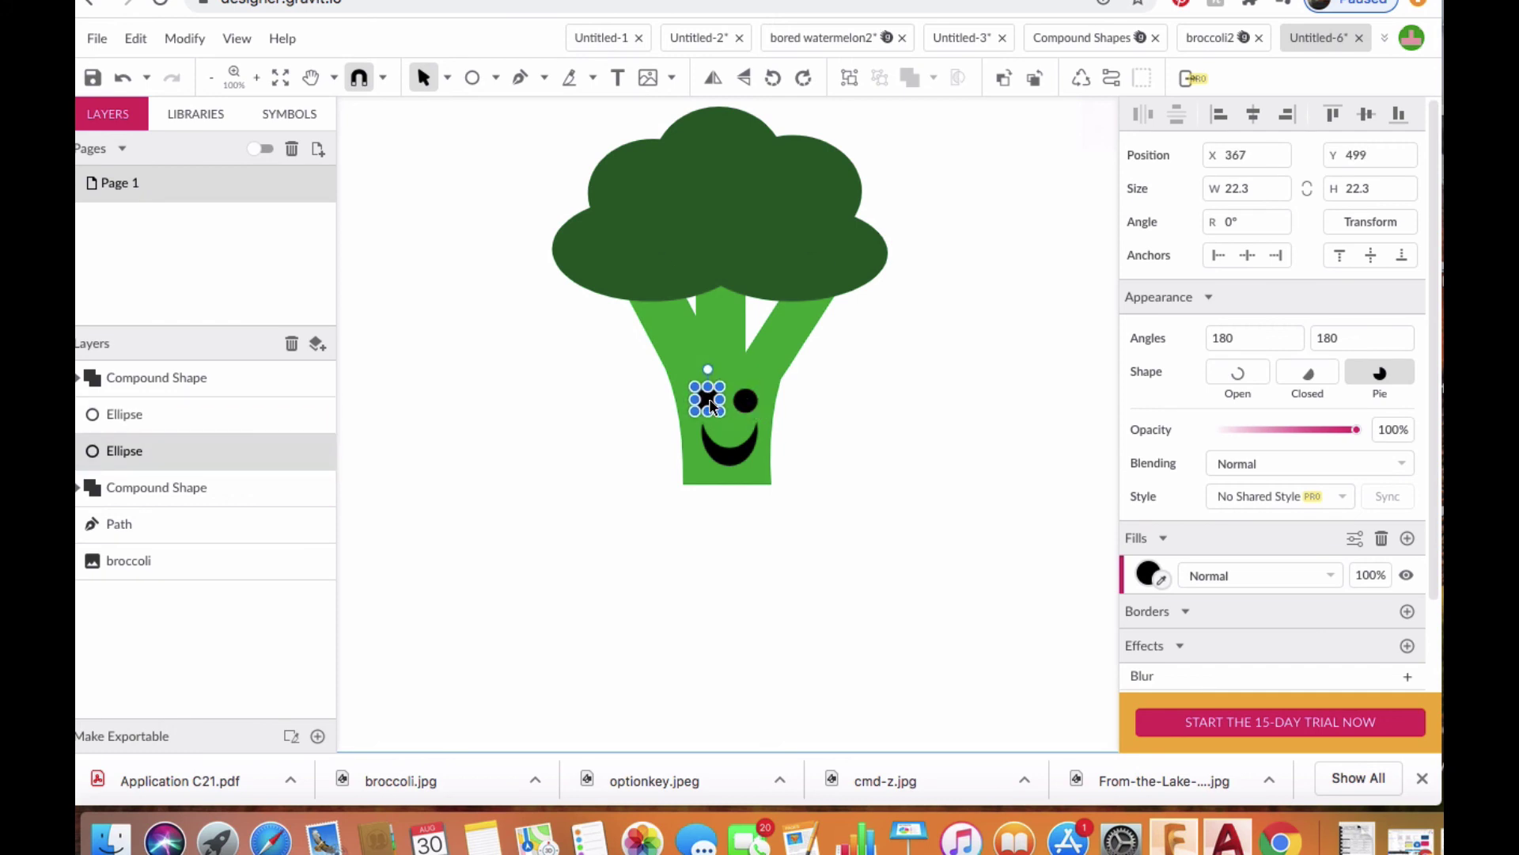
pyautogui.click(962, 421)
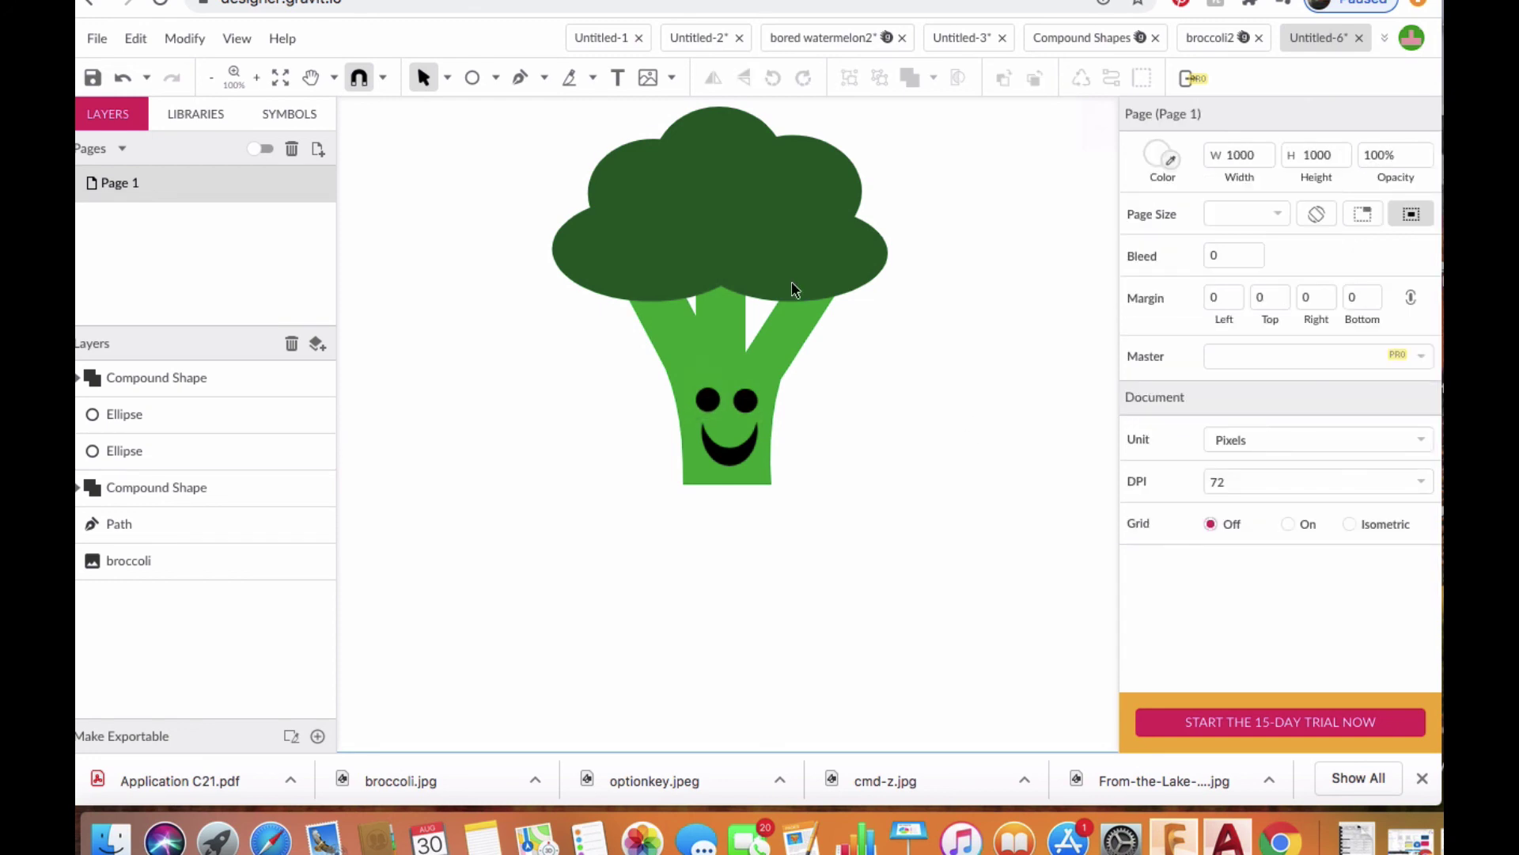
# Save the design to My Cloud under the name broccoli3.
pyautogui.click(102, 38)
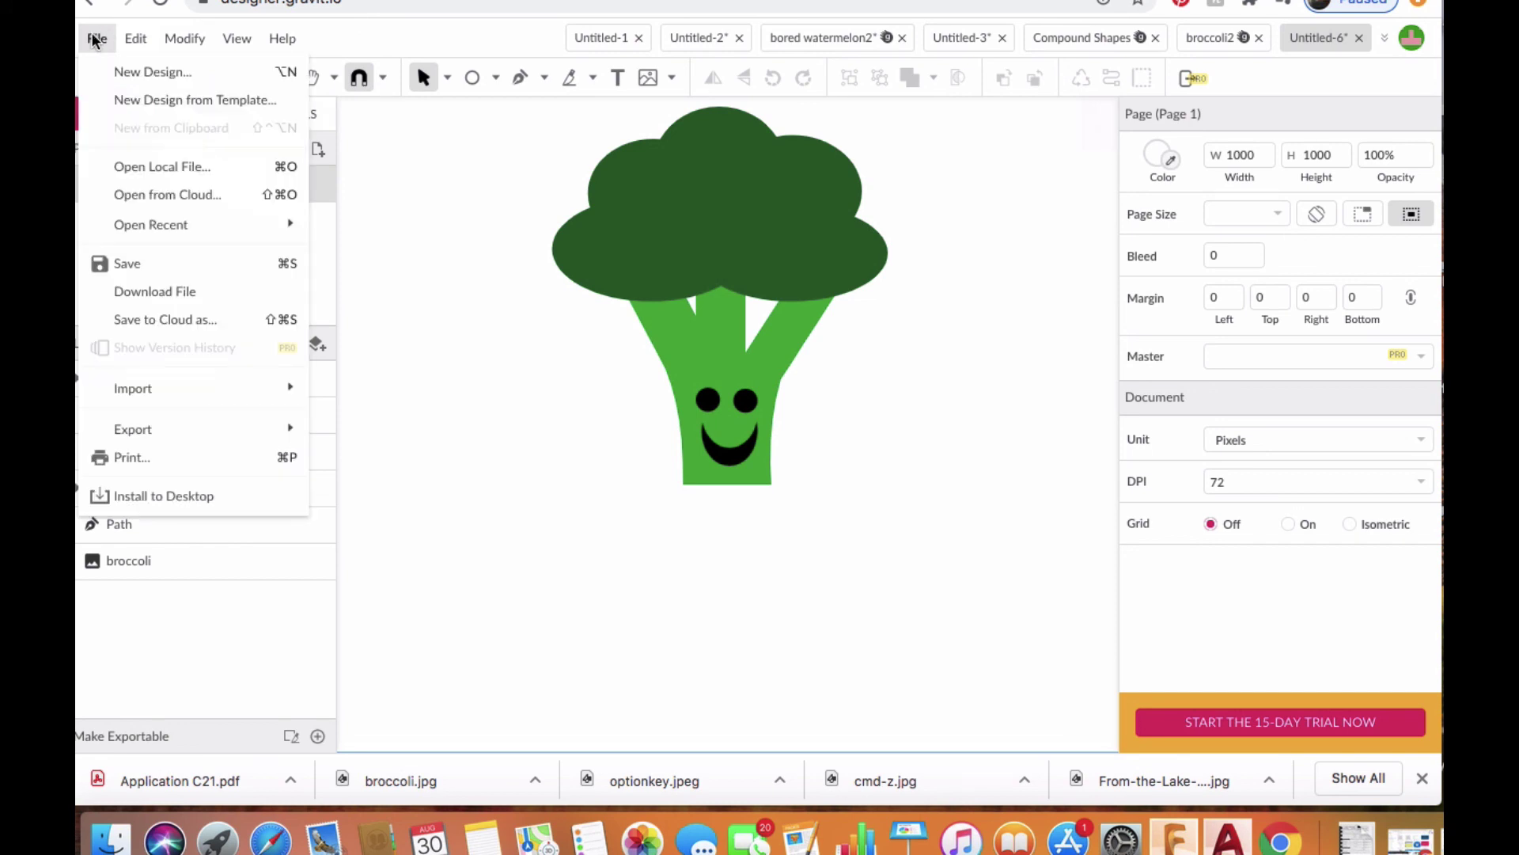
pyautogui.click(149, 264)
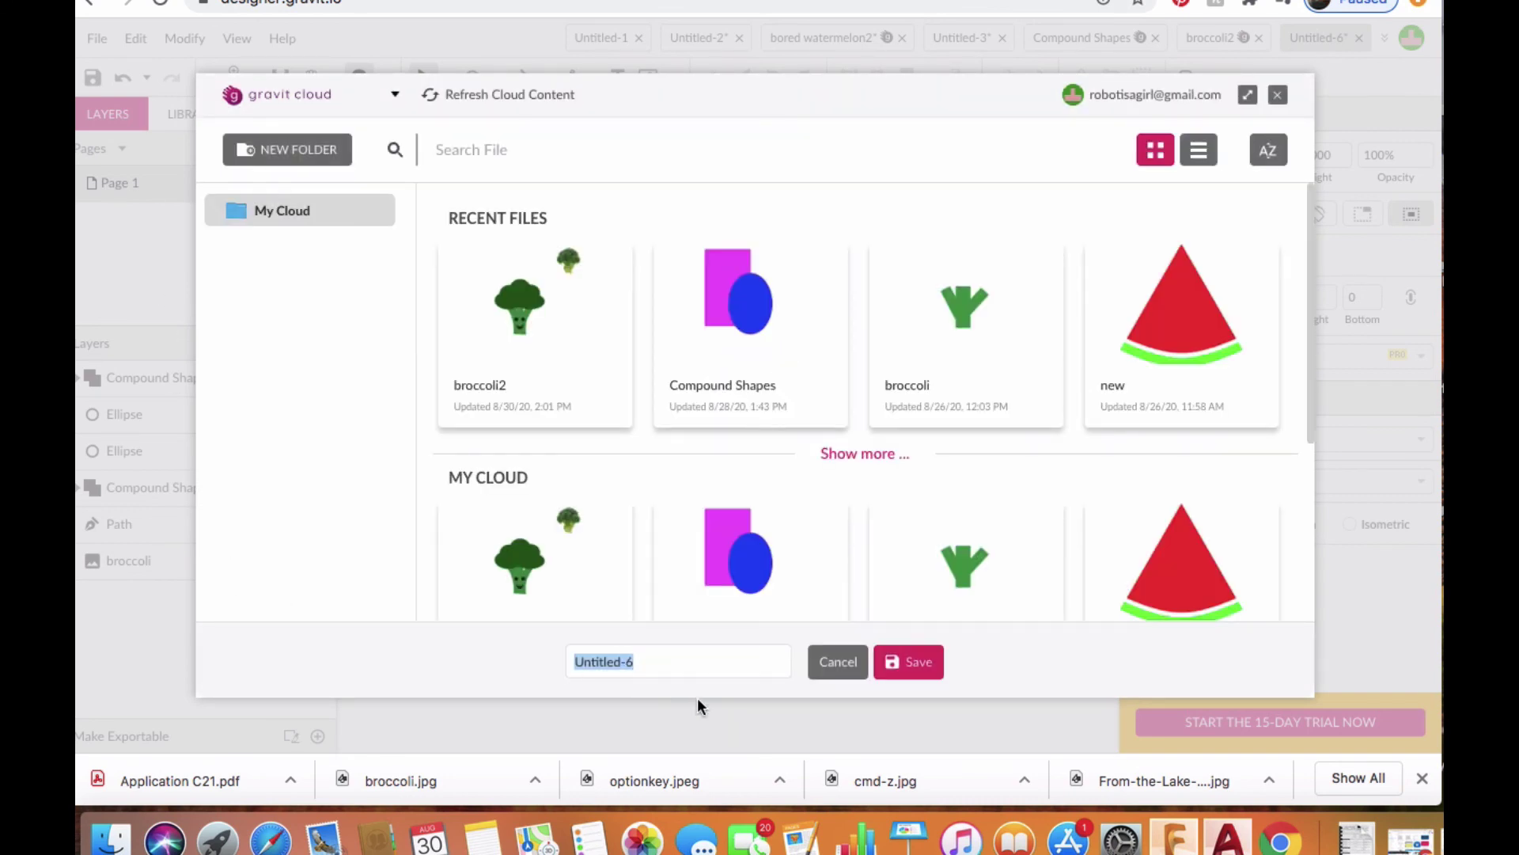
pyautogui.write('broccoli3')
pyautogui.click(915, 656)
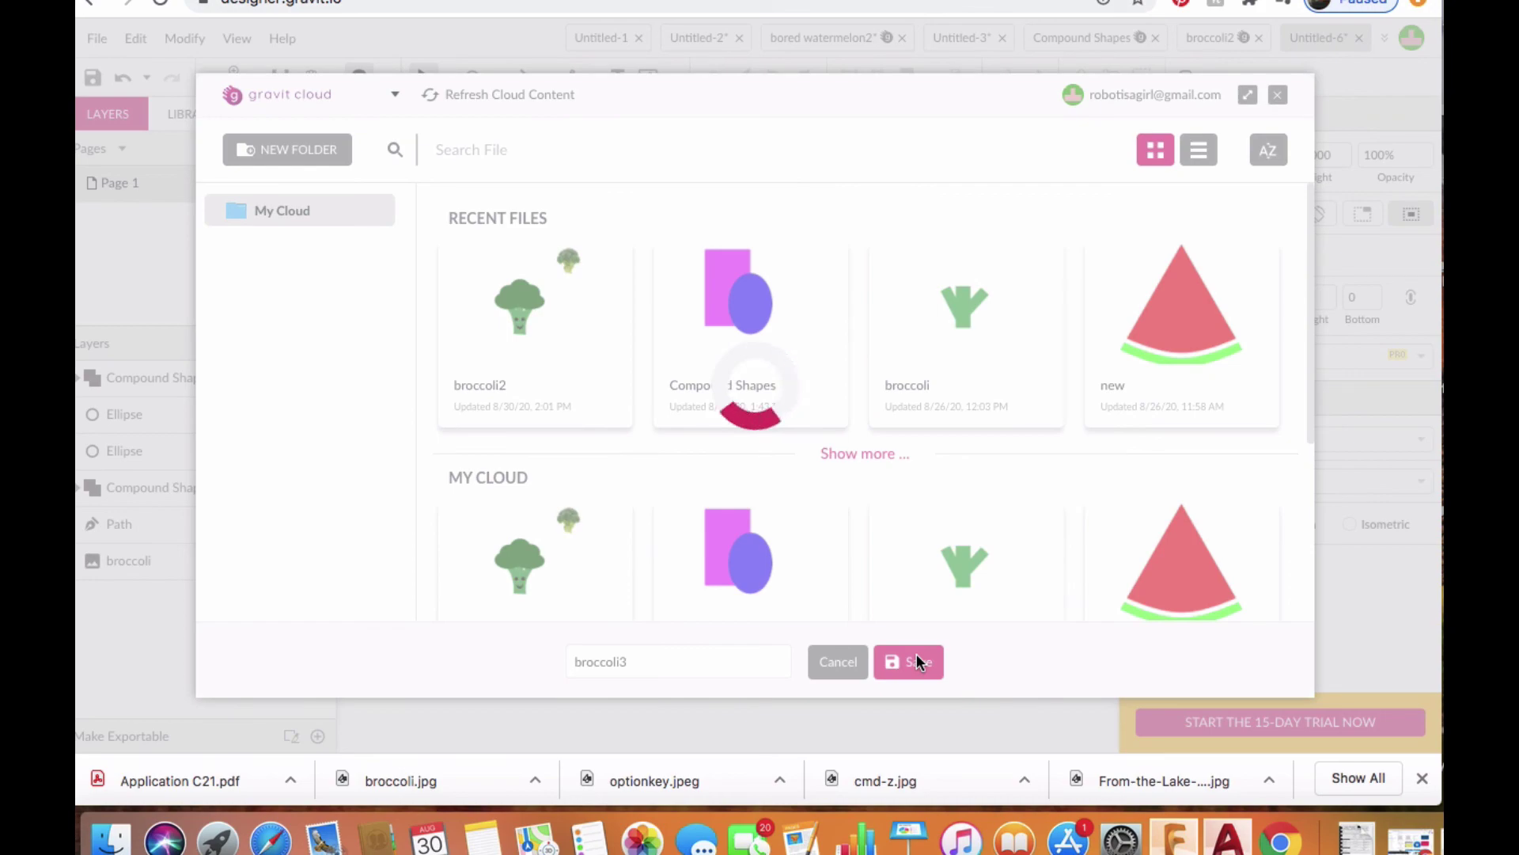